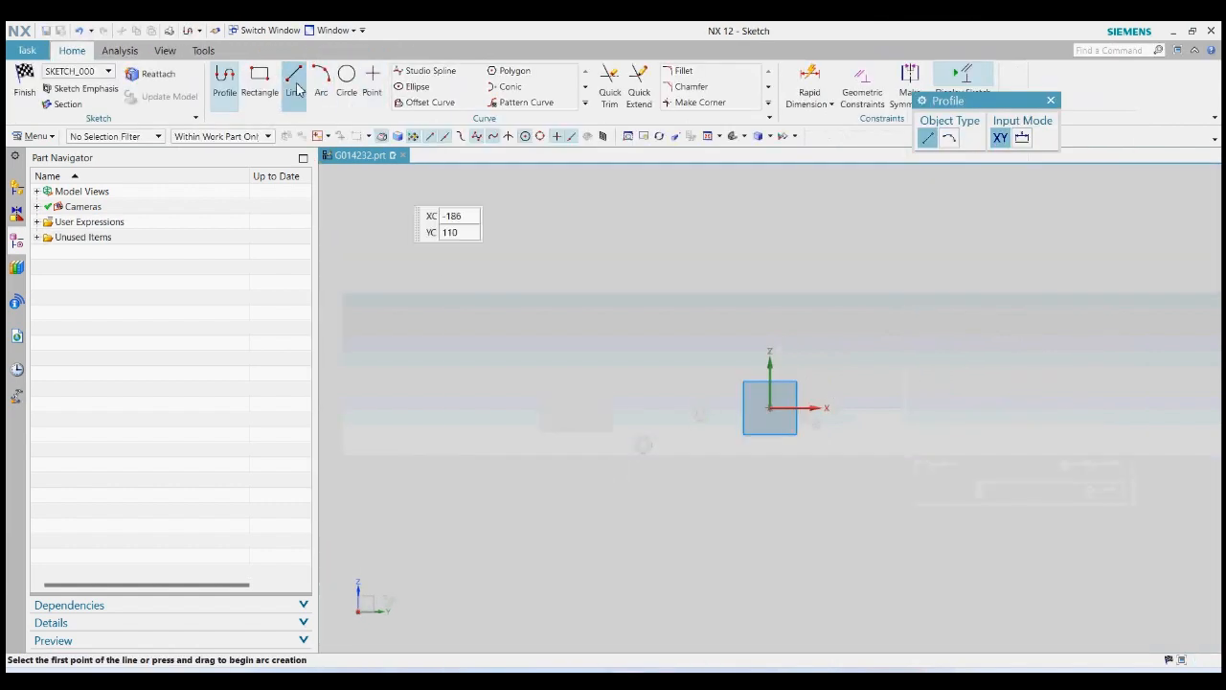
Sketch a 64 mm vertical line upward from the sketch origin
left_click(293, 80)
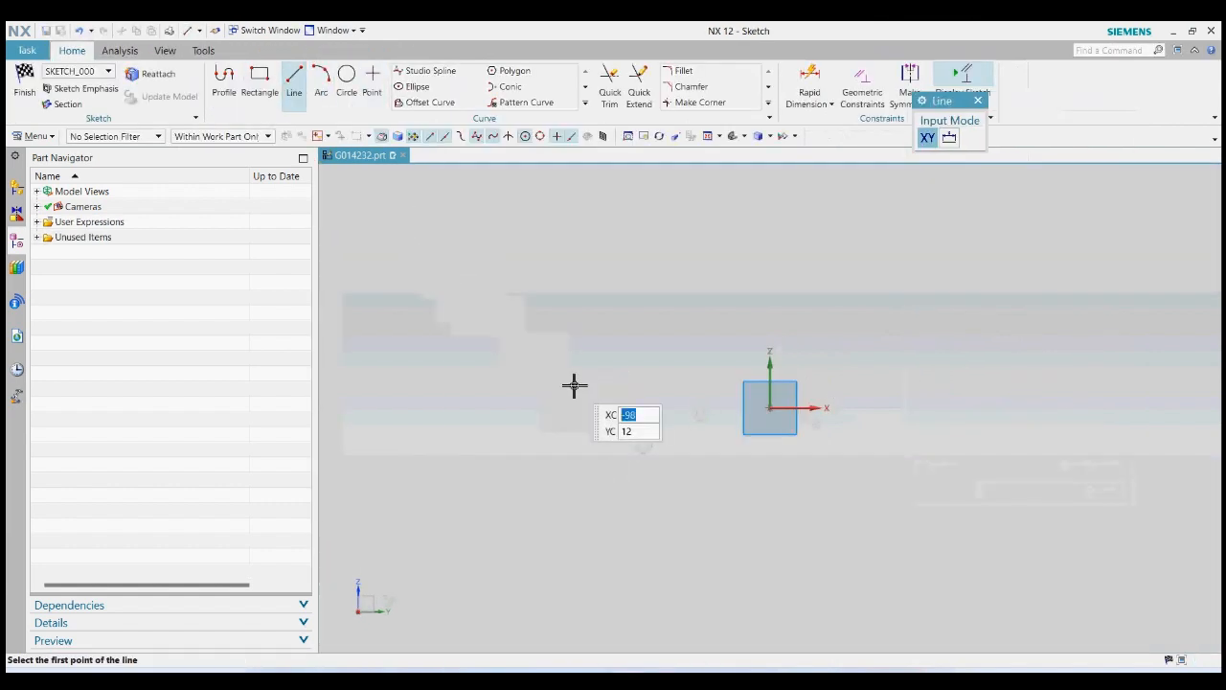
left_click(773, 409)
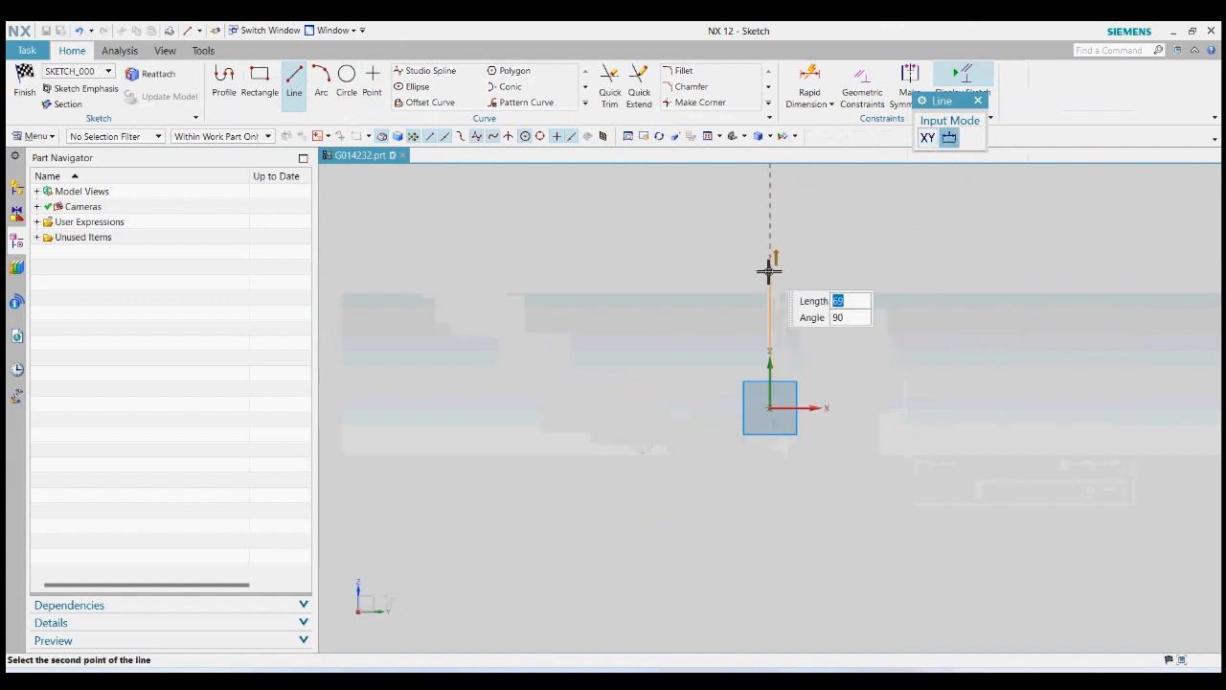
type("64")
key("Return")
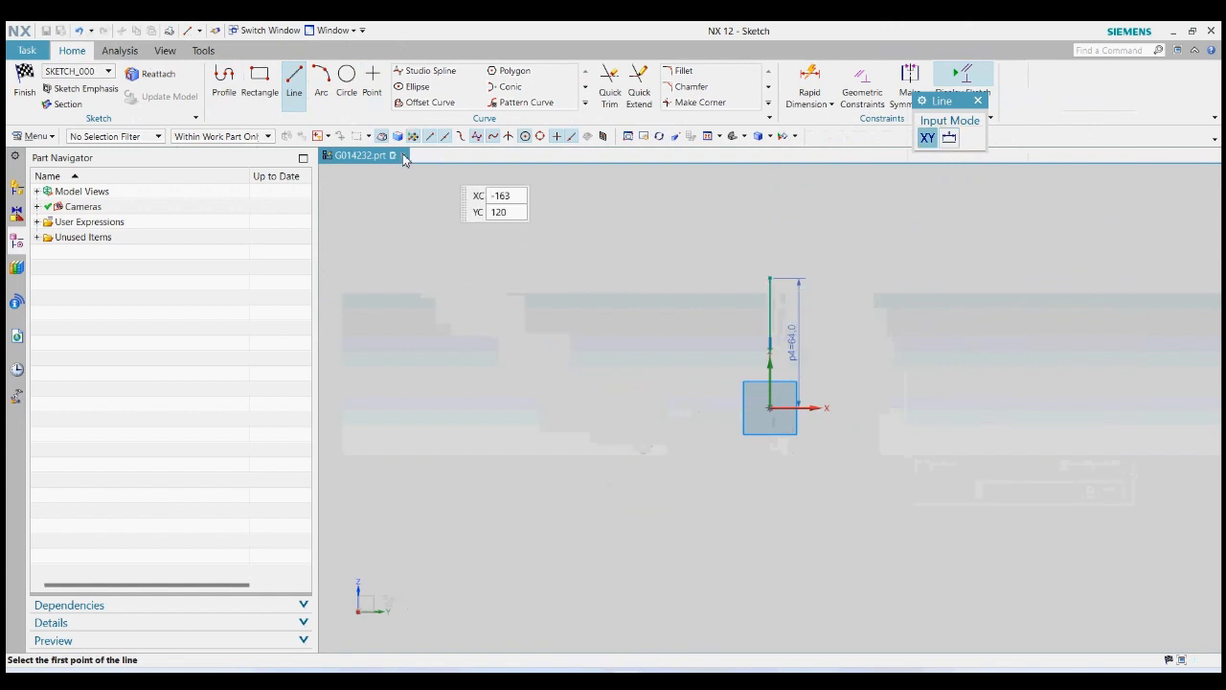
left_click(978, 101)
Offset the vertical line 7 mm toward negative X as a single-sided offset, with Symmetric Offset turned off
left_click(431, 102)
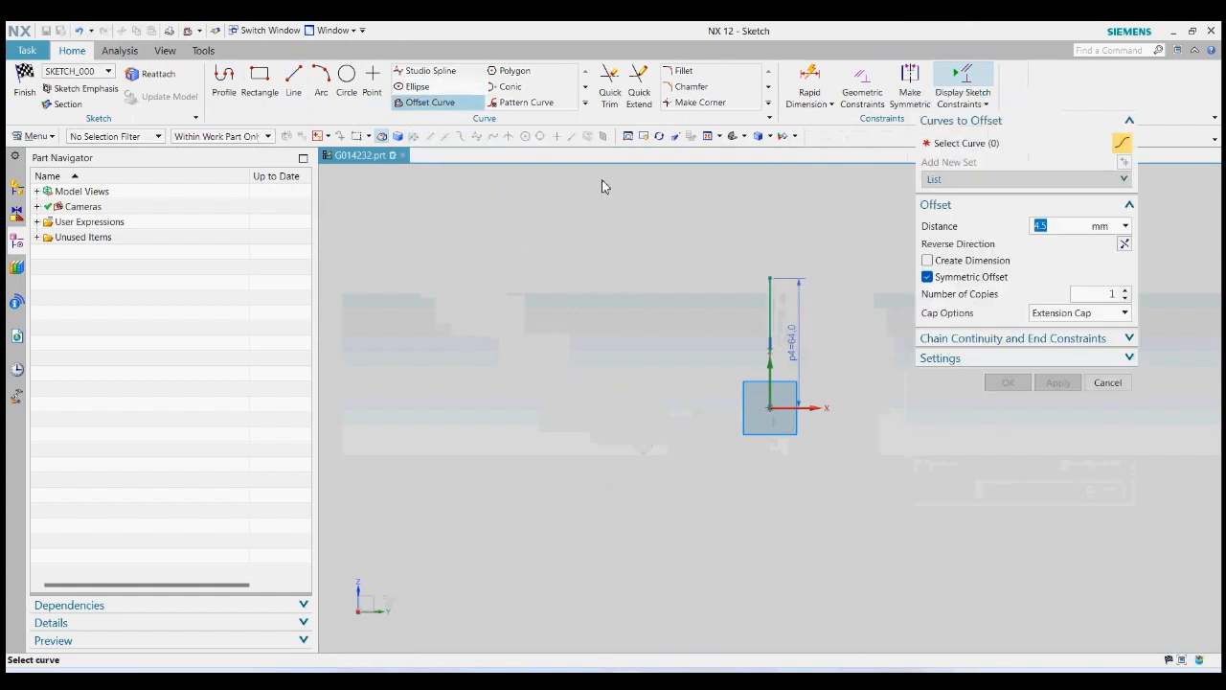
left_click(771, 297)
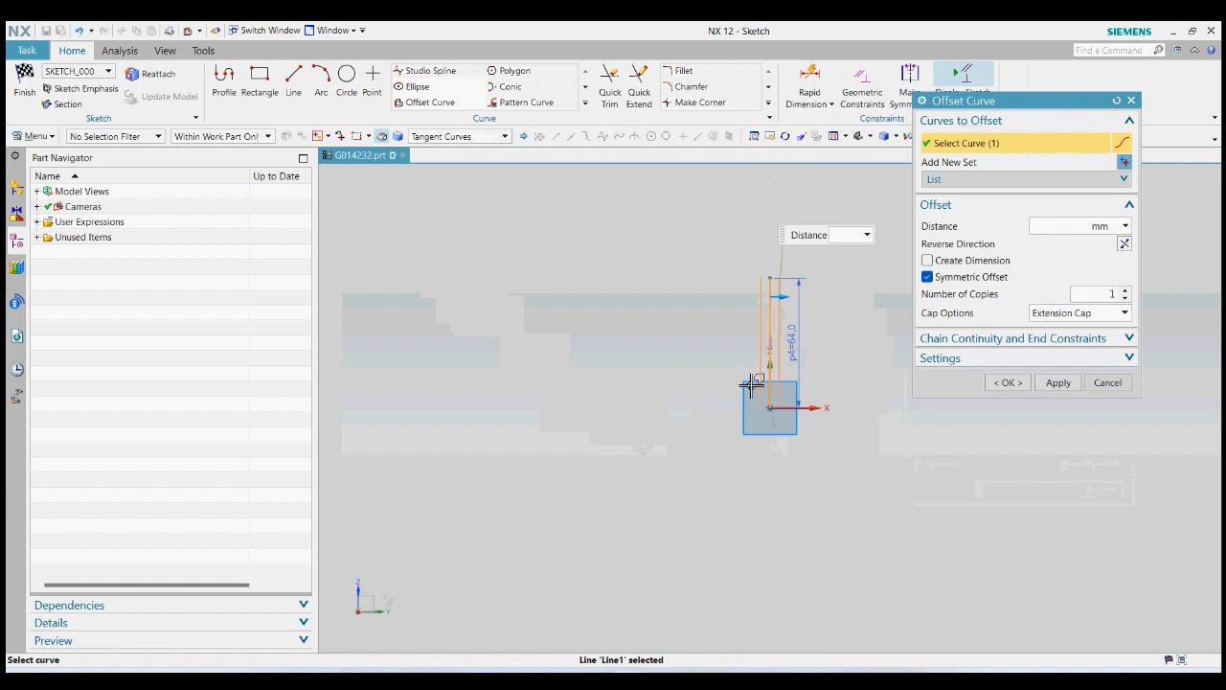
key("Return")
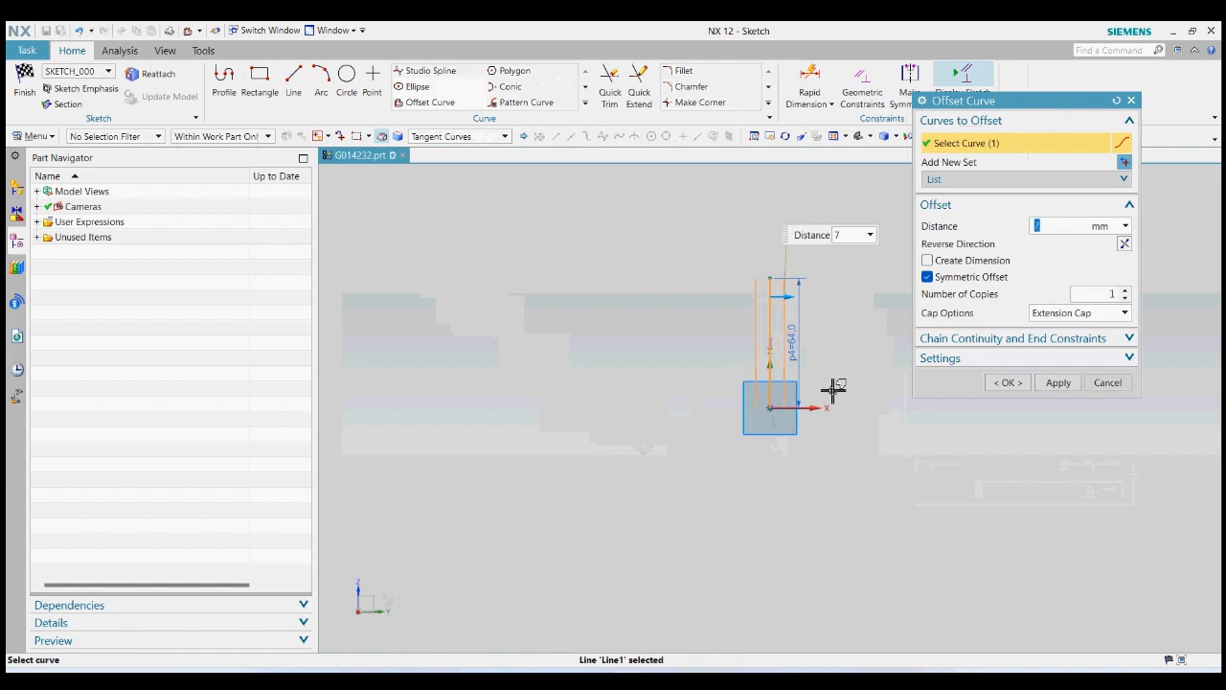
left_click(970, 278)
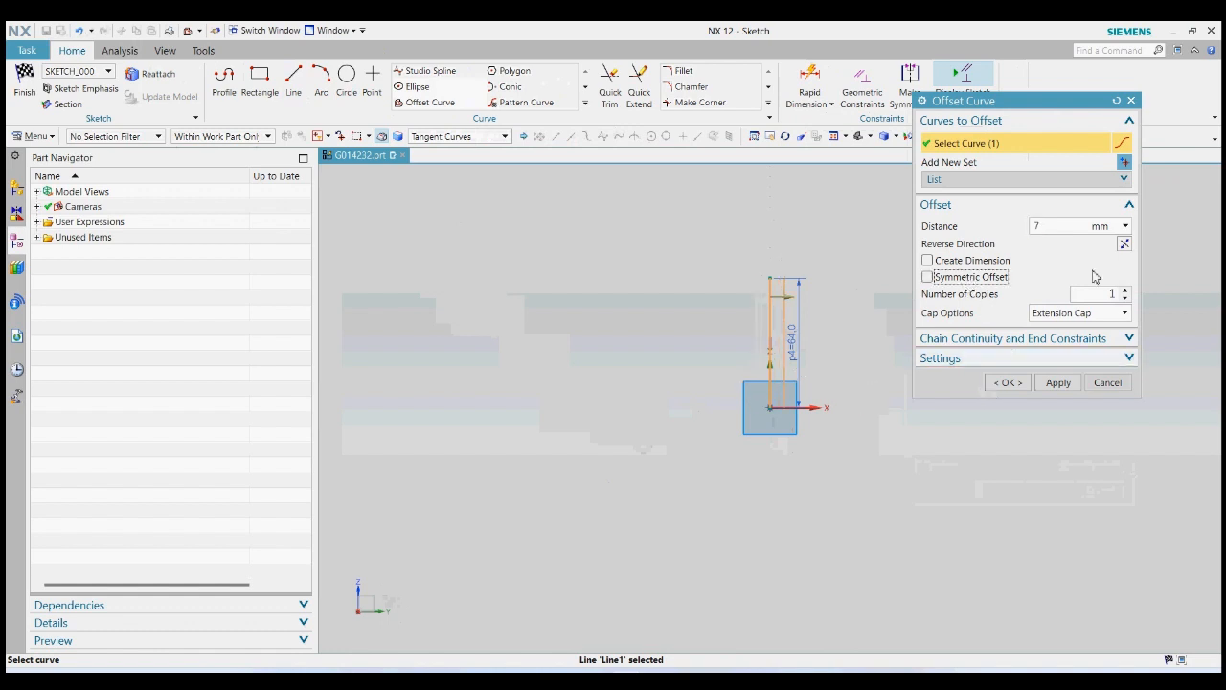
left_click(1125, 244)
left_click(1007, 382)
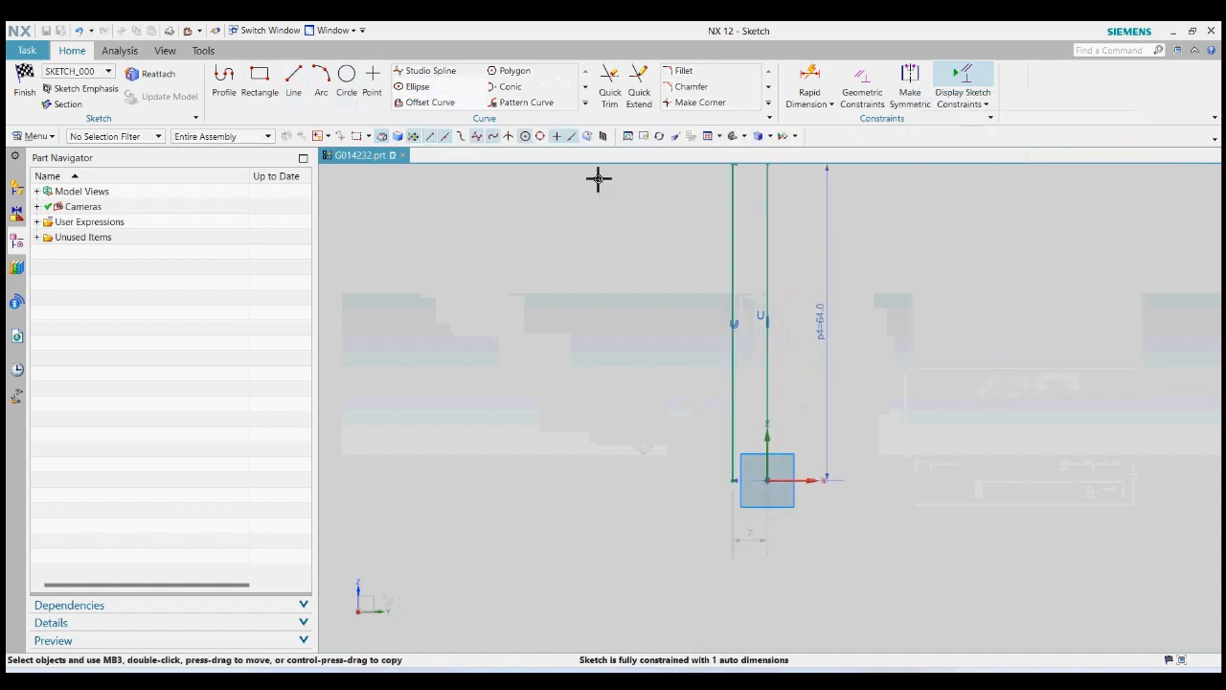
Offset the 64 mm vertical line at the origin by -10 mm, placing the copy on the negative X side
left_click(585, 104)
left_click(451, 105)
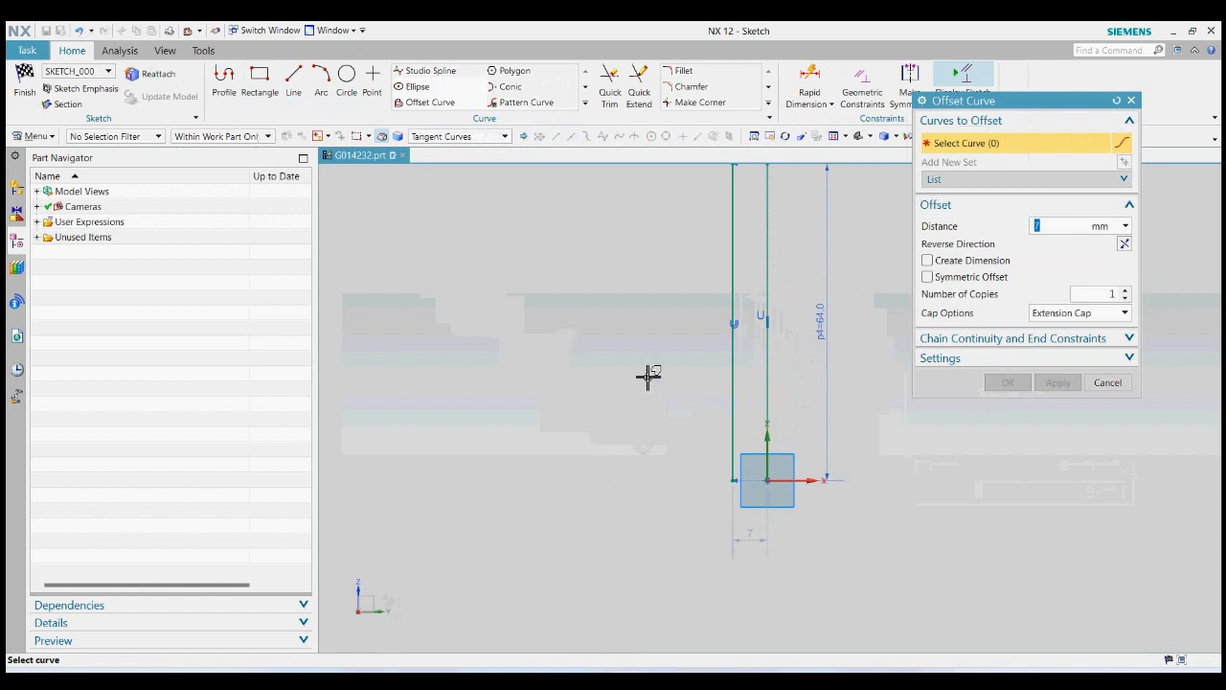
left_click(770, 372)
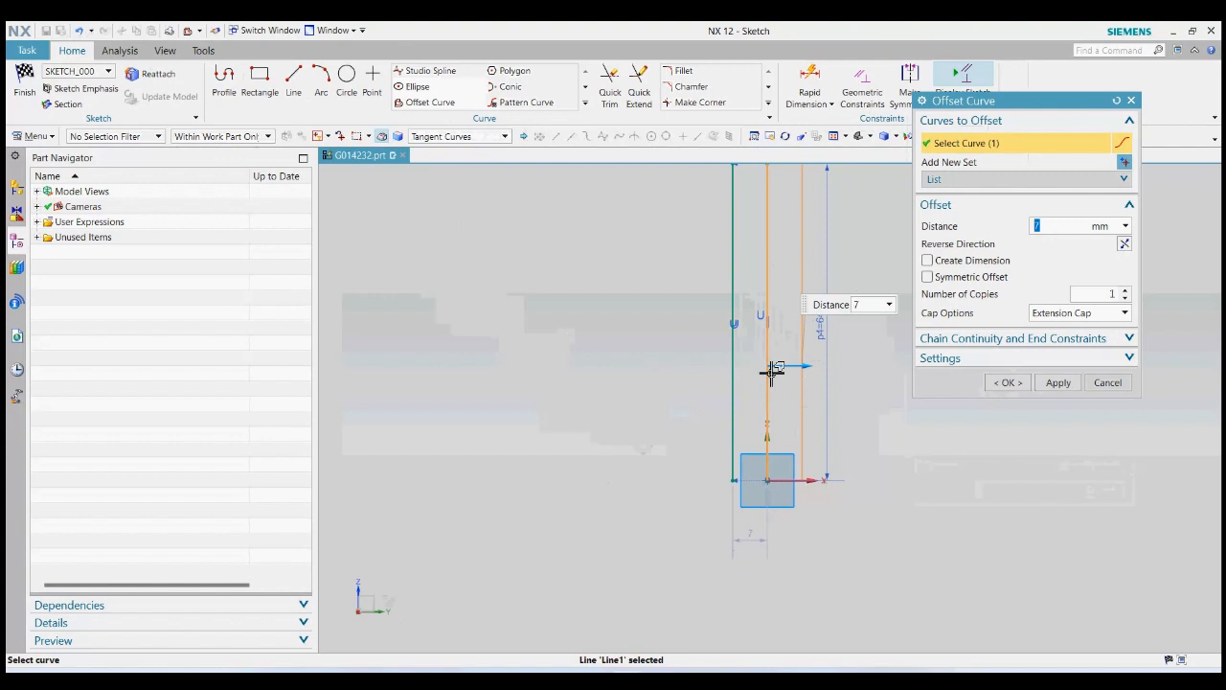
type("-10")
key("Return")
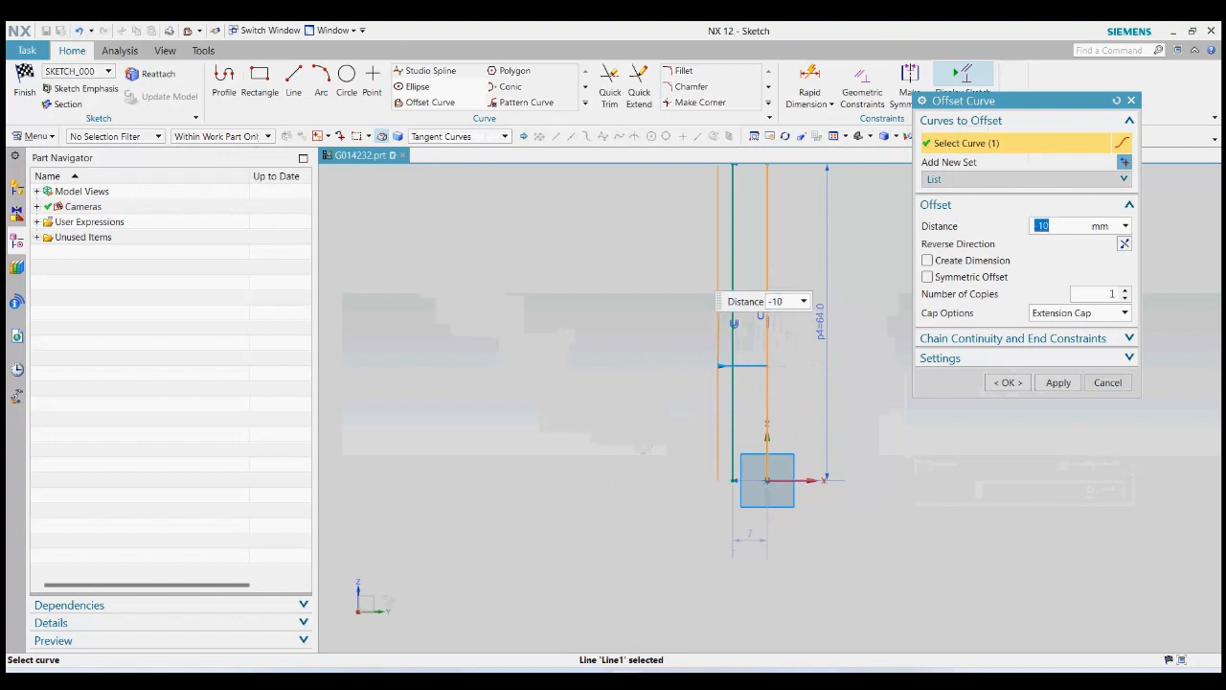
left_click(1059, 382)
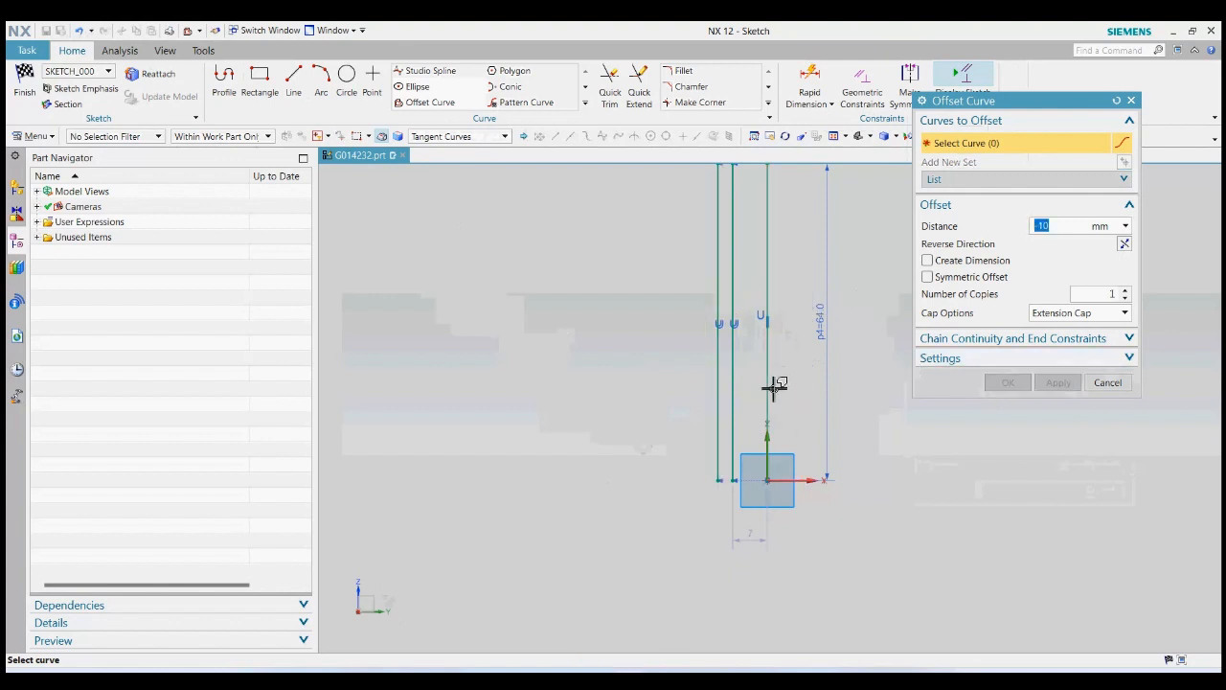
Offset the vertical line at the origin by 31.6/2 mm toward negative X
left_click(767, 382)
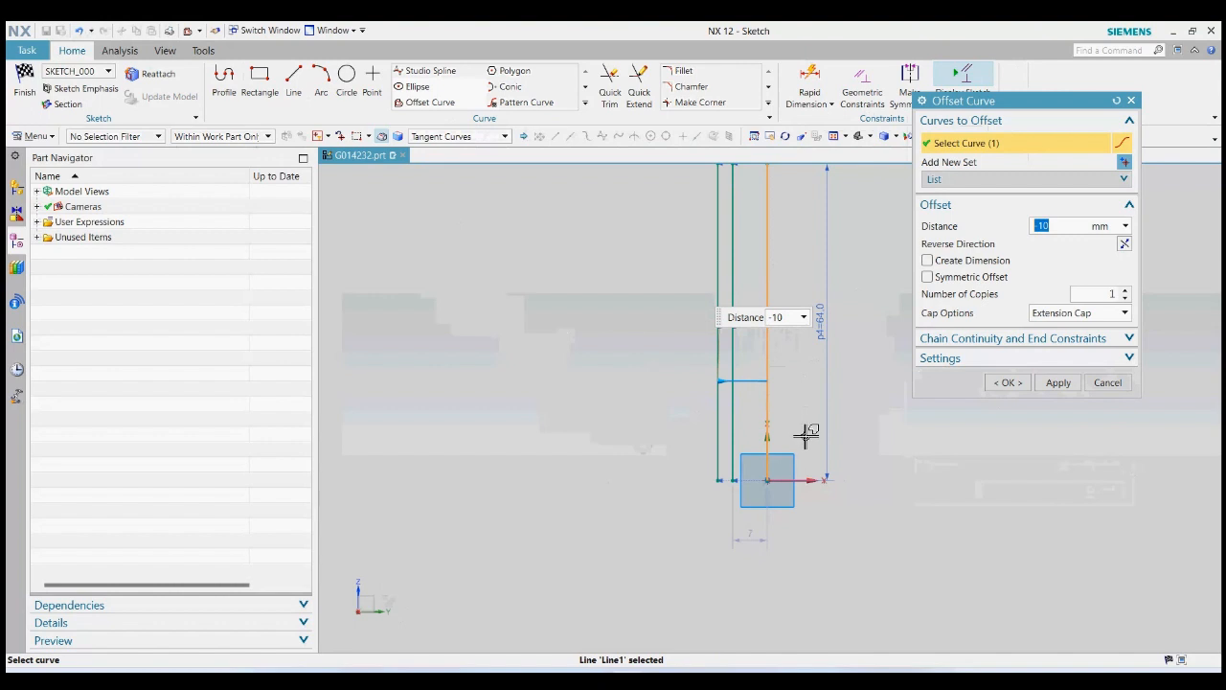
type("31.6/2")
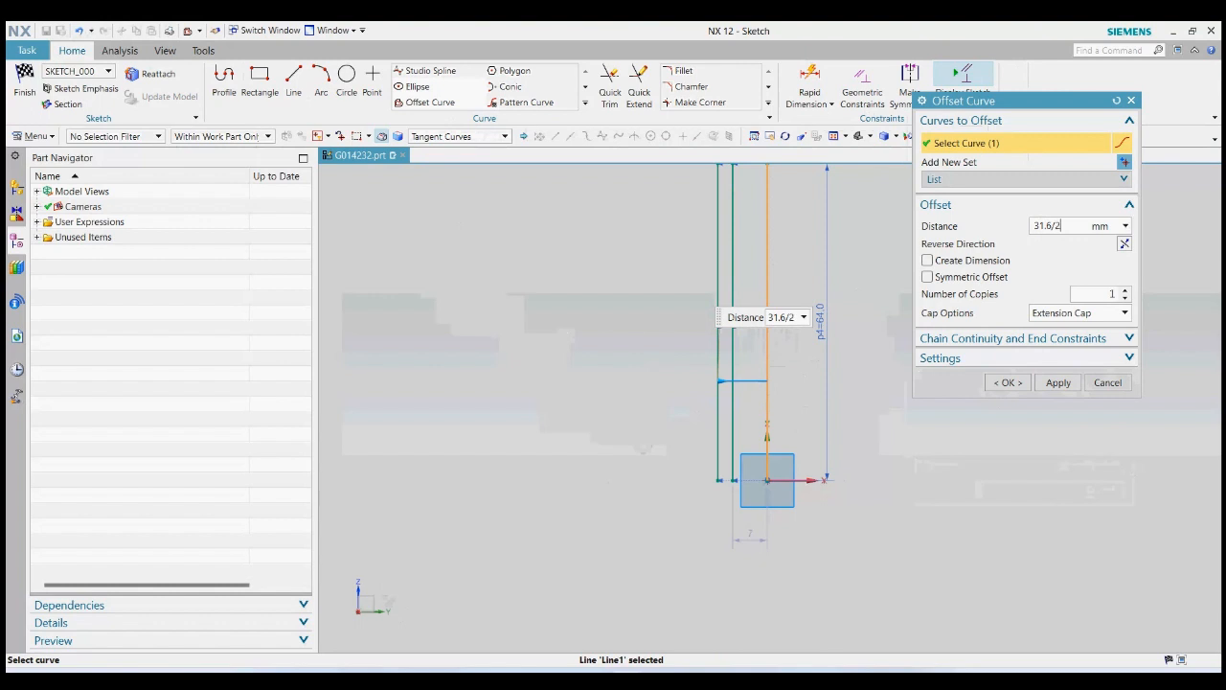
key("Return")
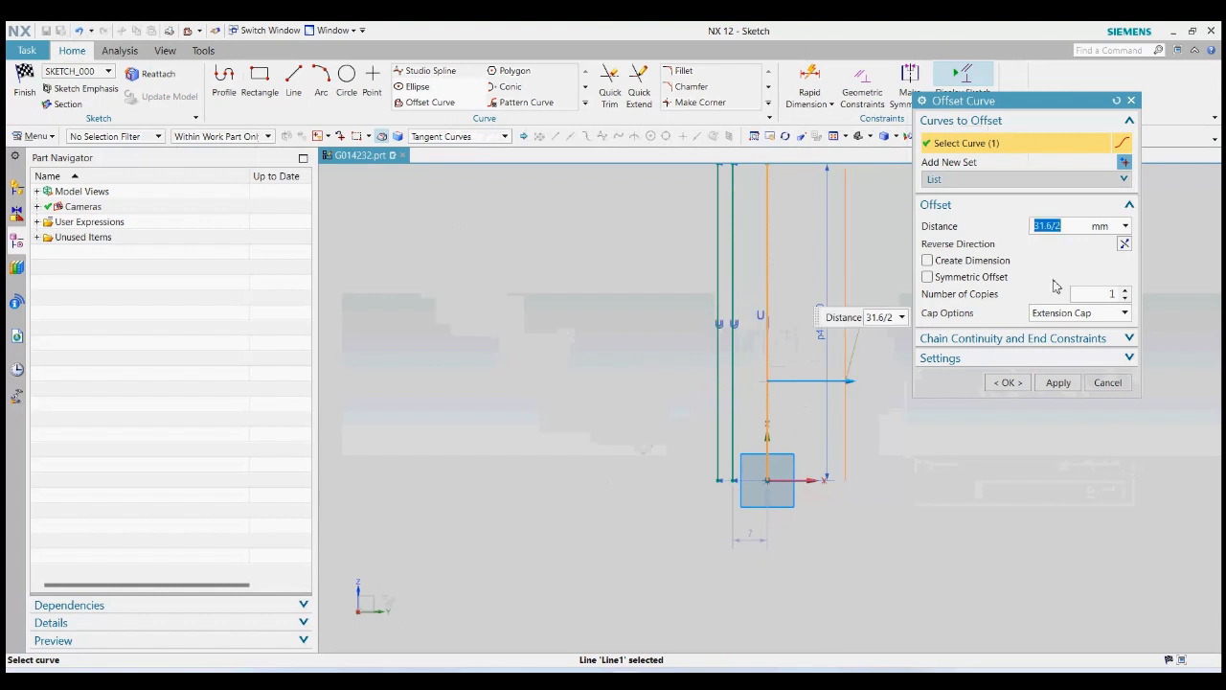
left_click(1125, 244)
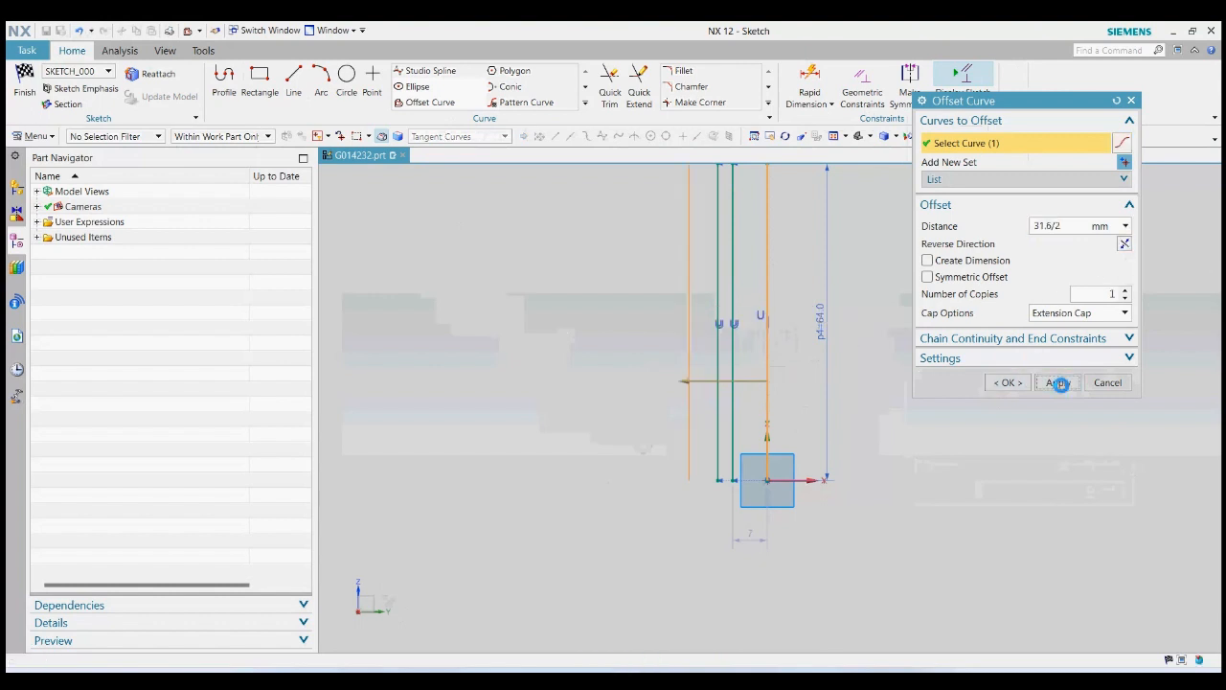
left_click(1058, 382)
Offset the vertical line at the origin by 34.4/2 mm toward negative X
left_click(767, 393)
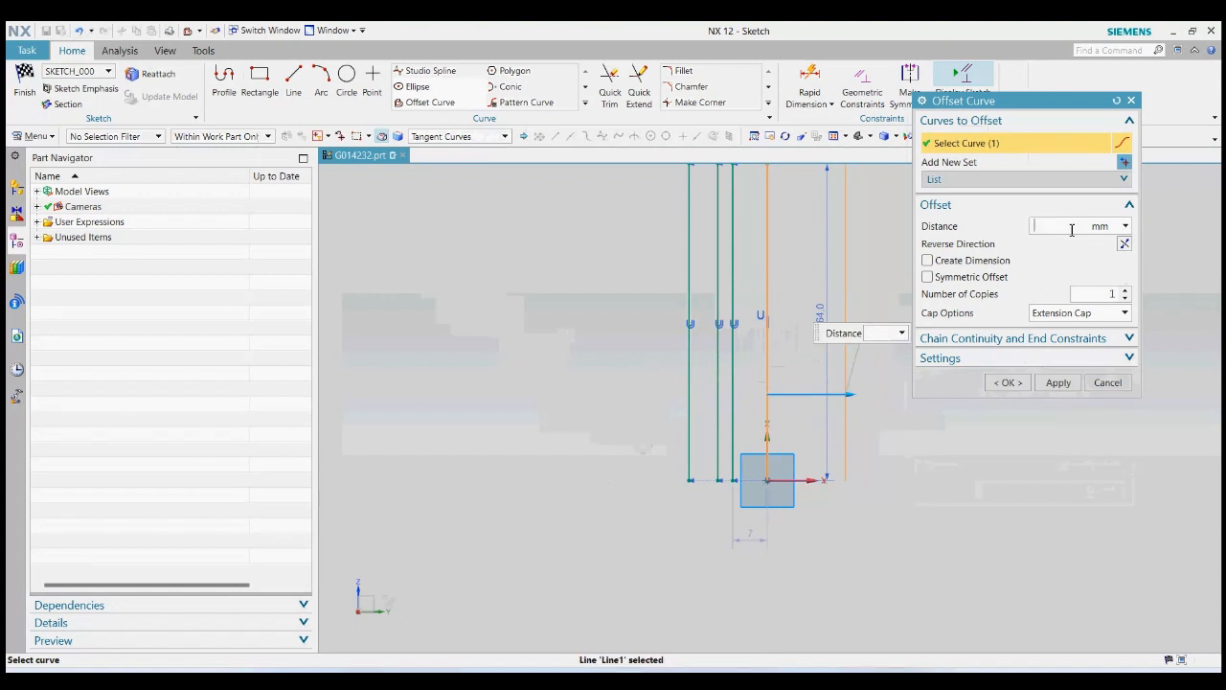
type("34.4/2")
key("Return")
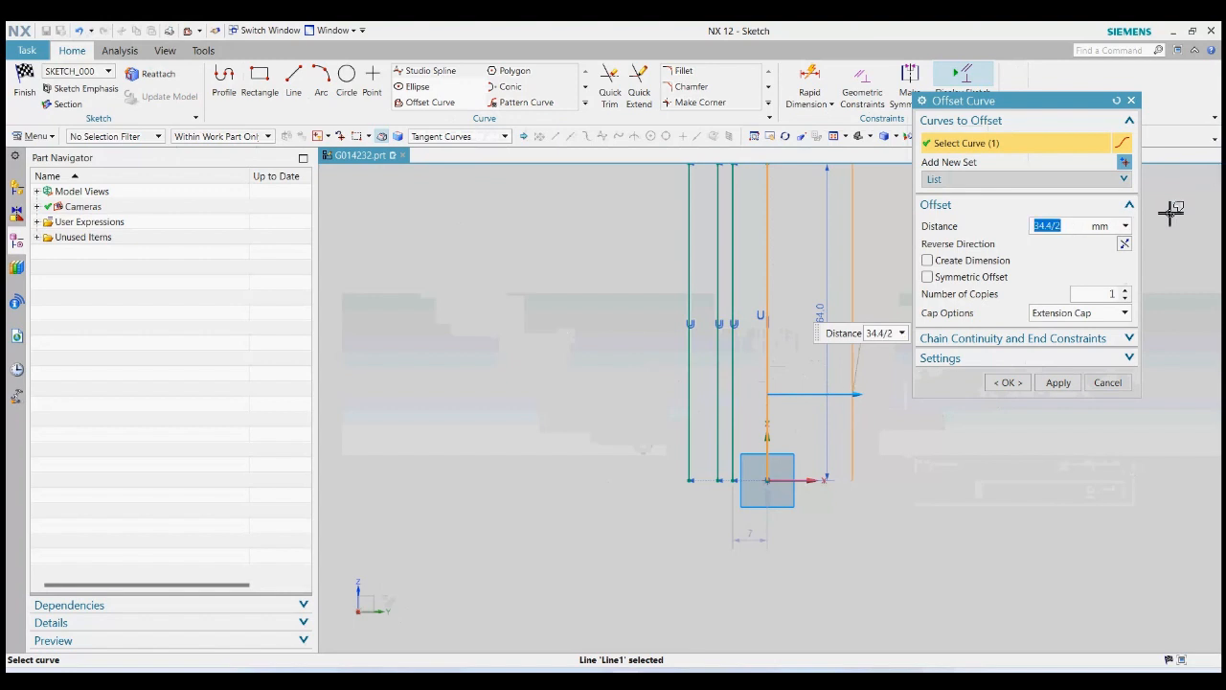
left_click(1124, 243)
left_click(1051, 385)
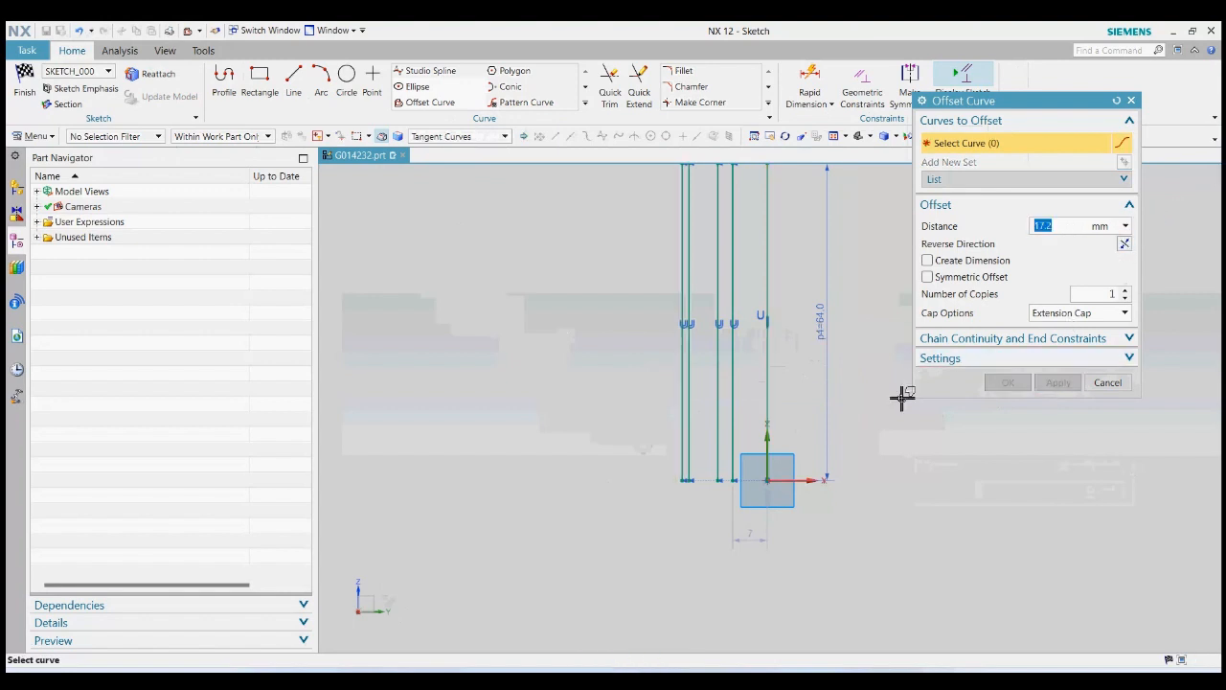
Offset the vertical line at the origin by 39.2/2 mm toward negative X and finish offsetting it
left_click(766, 384)
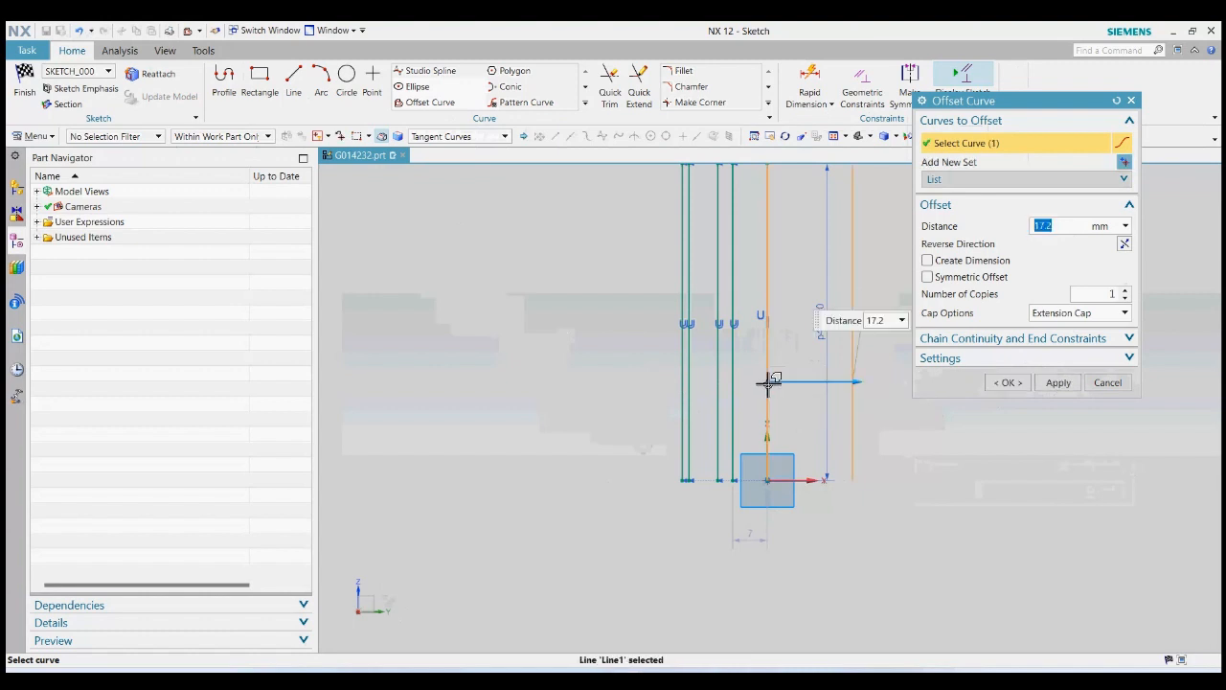
left_click(1125, 245)
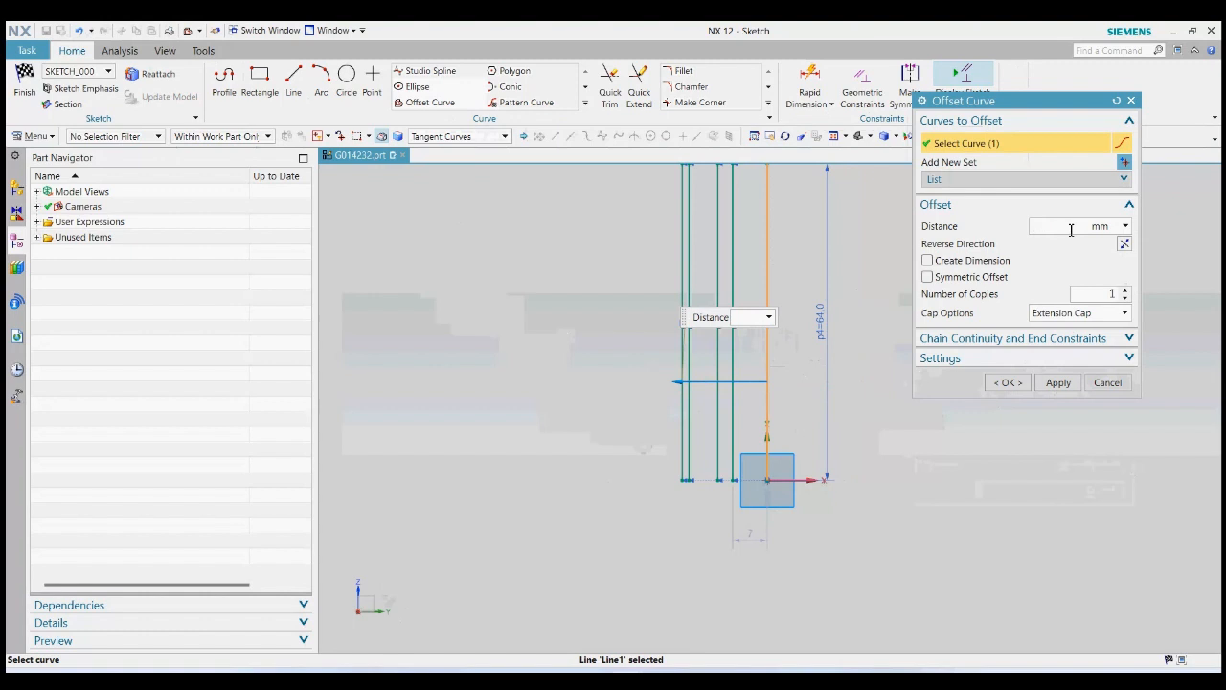
type("2")
key("Return")
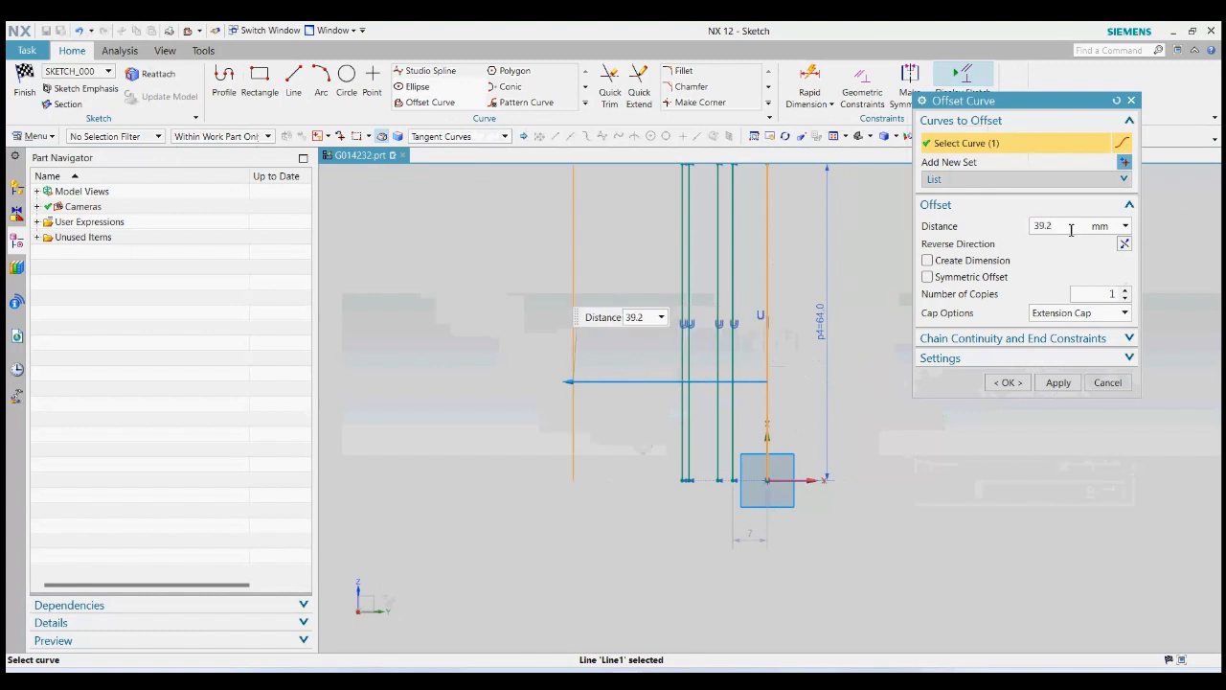
key("Return")
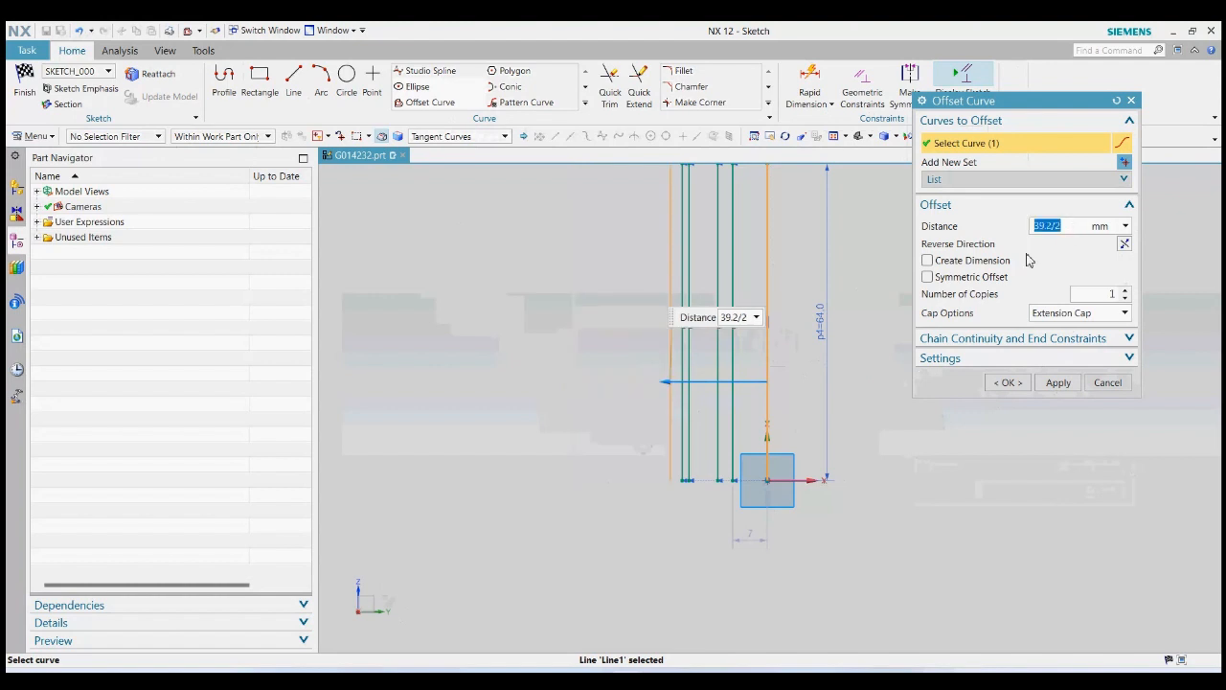
left_click(1008, 383)
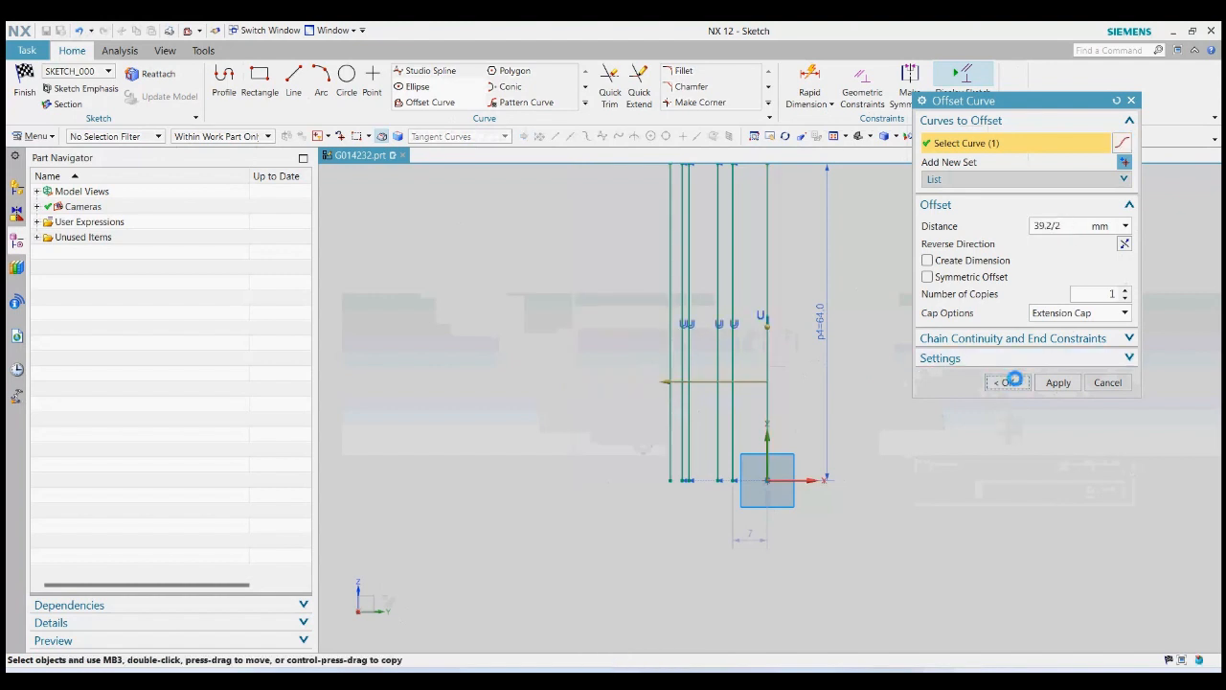
Draw a horizontal line joining the lower endpoints of the 7 mm and 10 mm offset lines
left_click(304, 82)
scroll(729, 489, "up", 4)
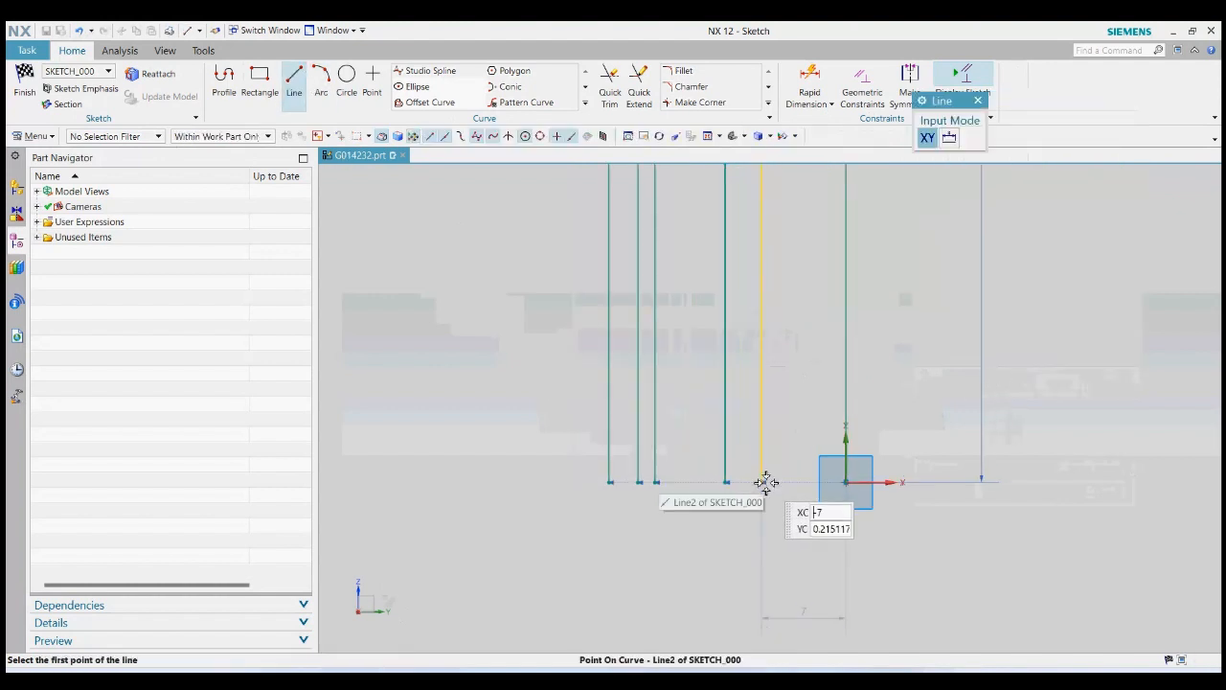
left_click(764, 482)
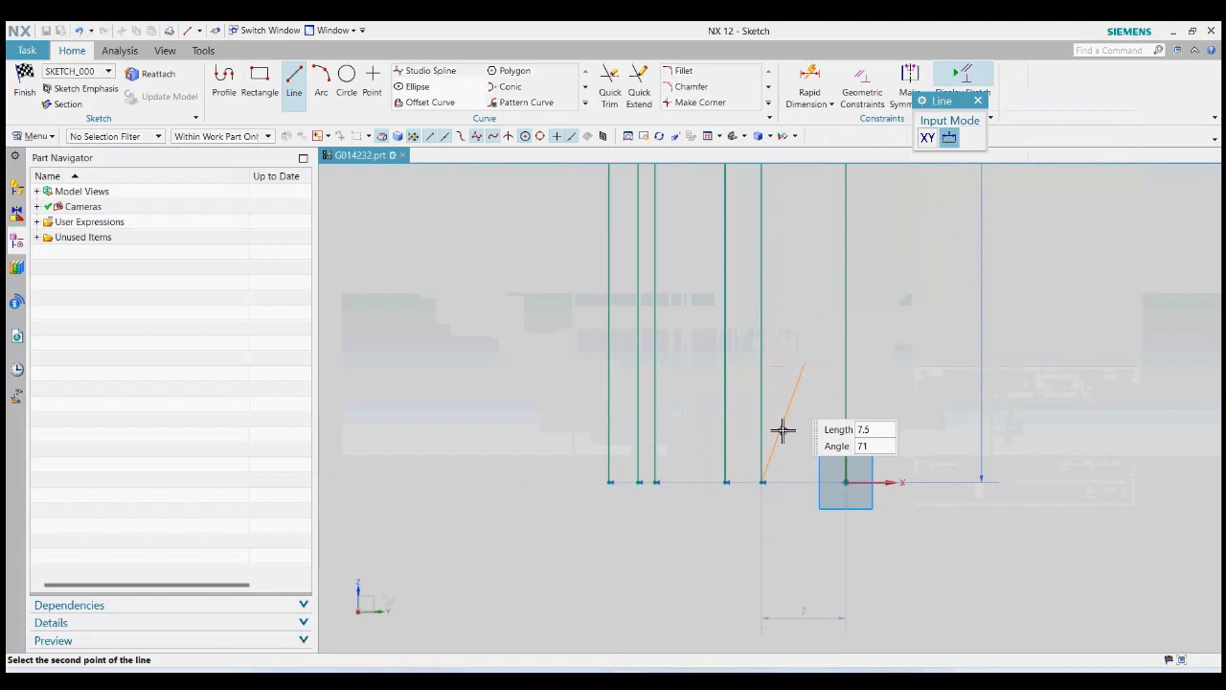
left_click(728, 482)
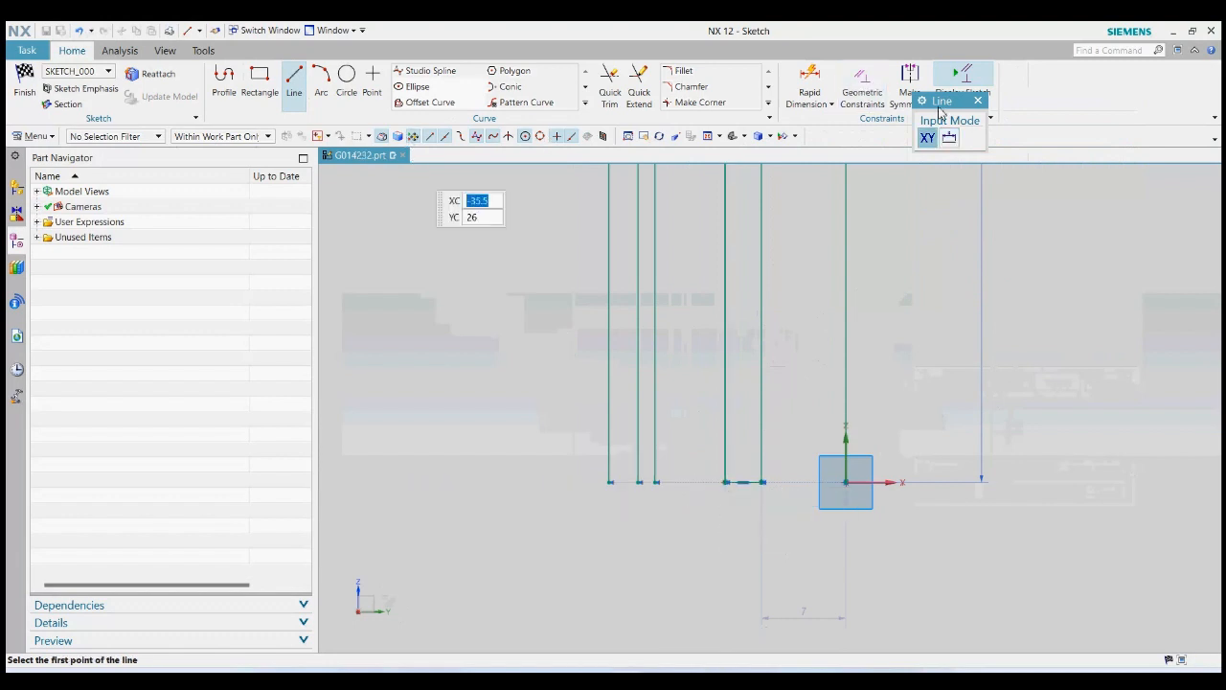
left_click(977, 101)
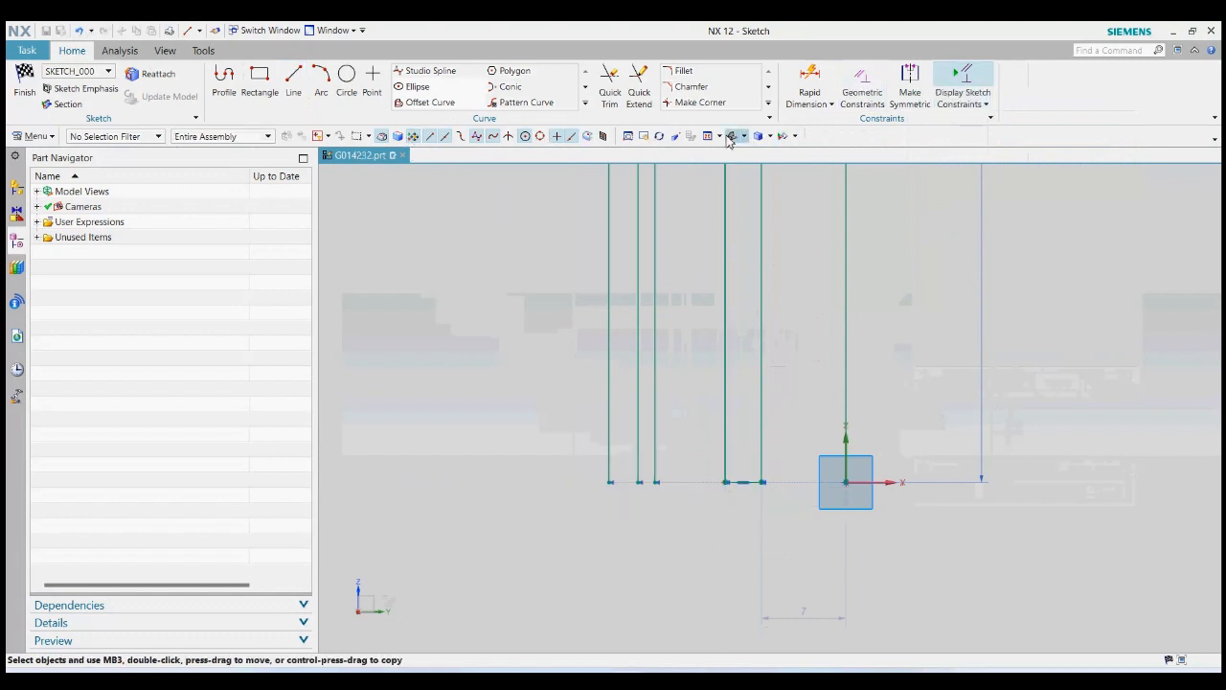
Offset the short horizontal base line 7 mm upward
left_click(585, 103)
left_click(463, 112)
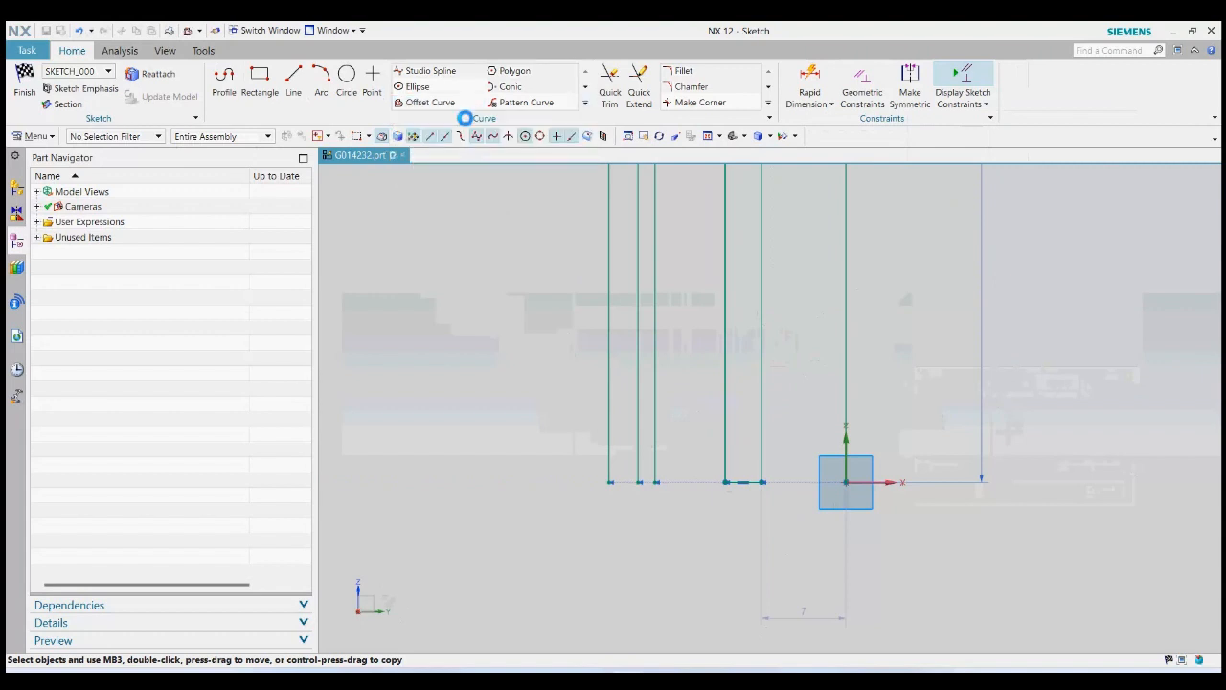
left_click(746, 482)
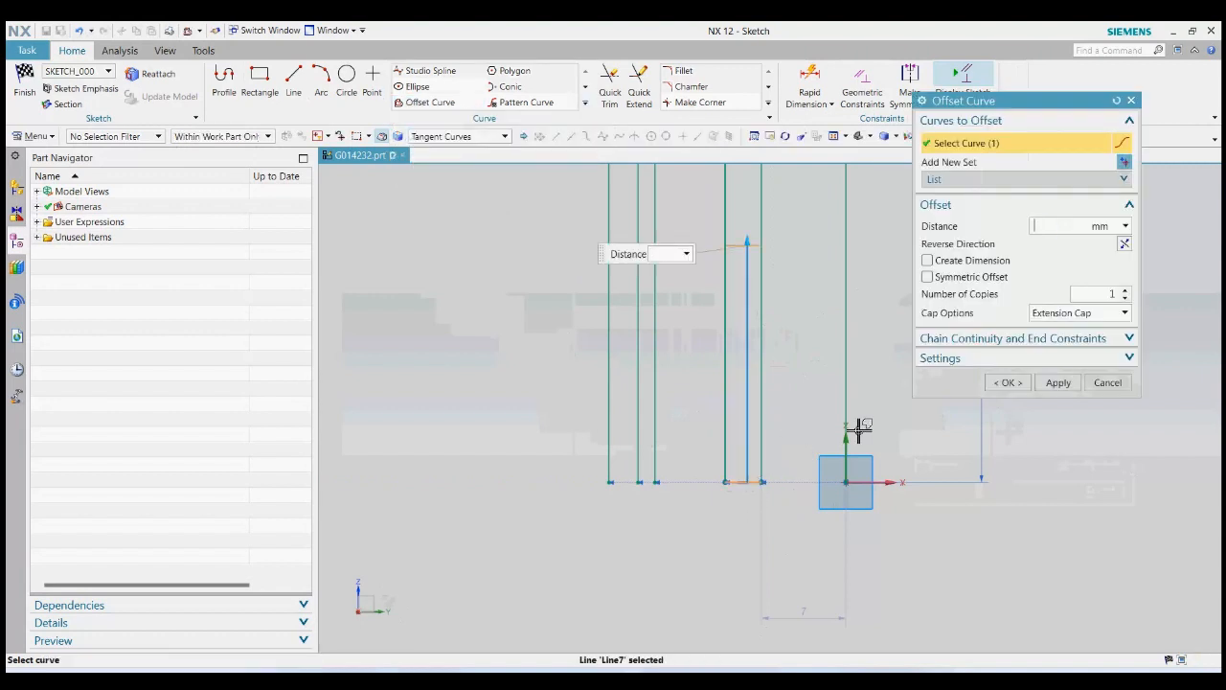
type("7")
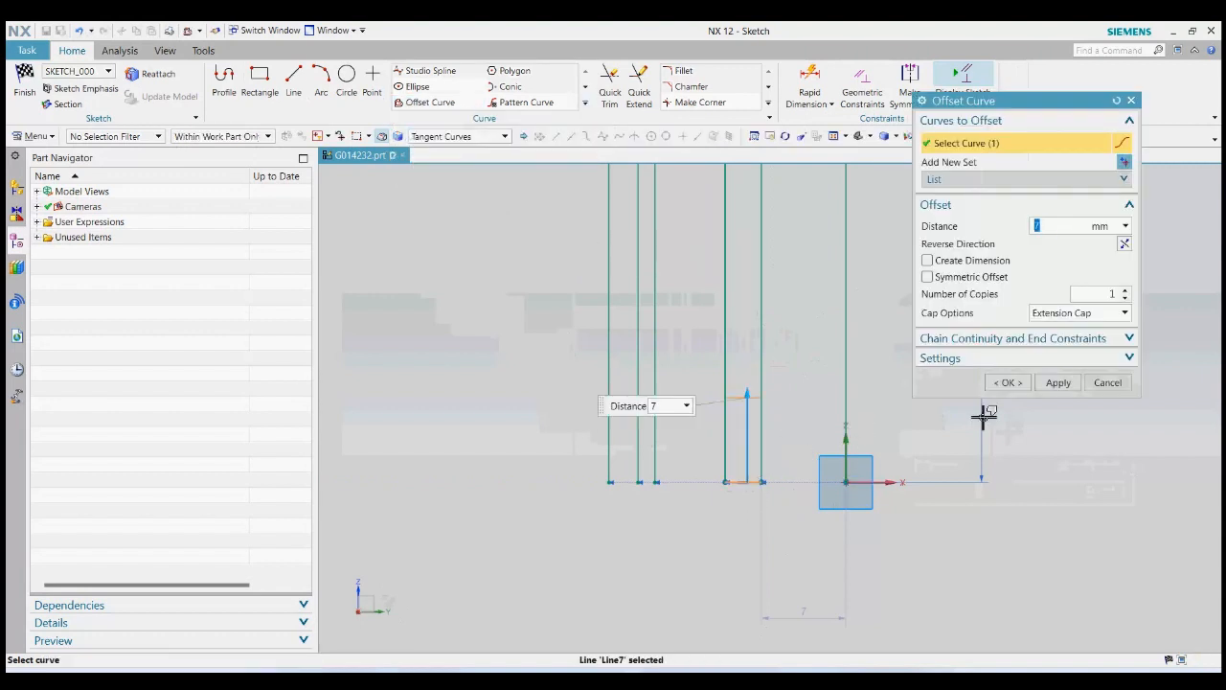
left_click(1007, 383)
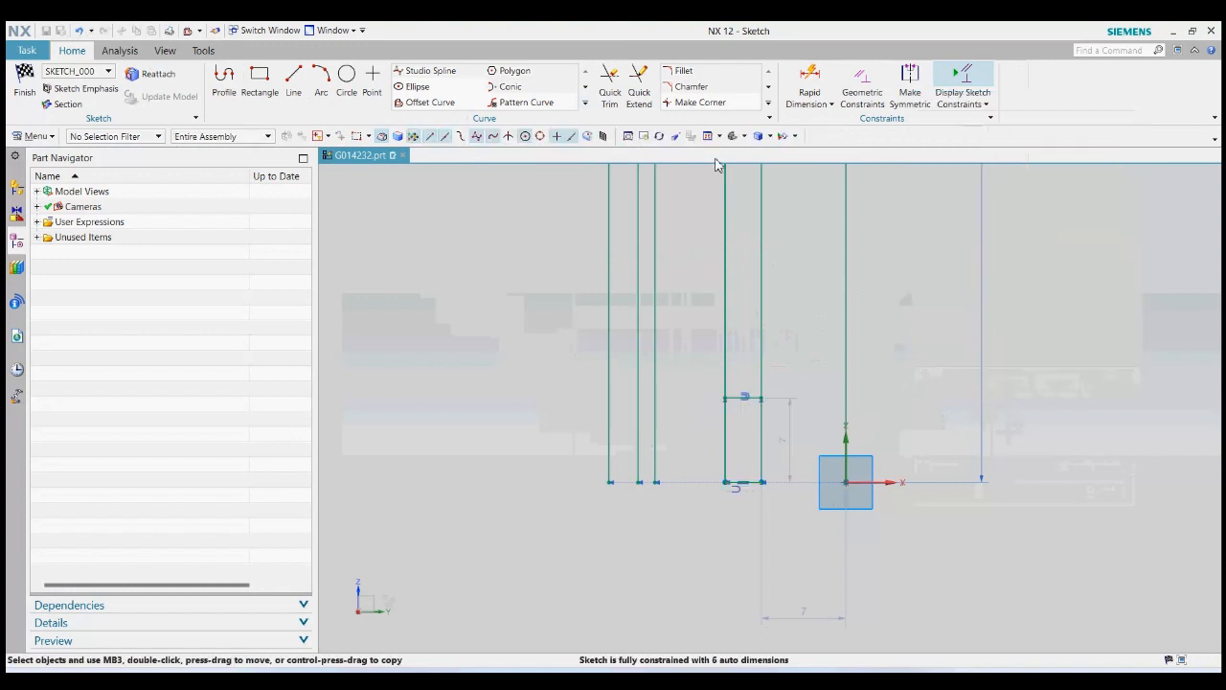
Extend the upper short horizontal line toward negative X to the 31.6/2 mm offset line with Quick Extend
left_click(639, 96)
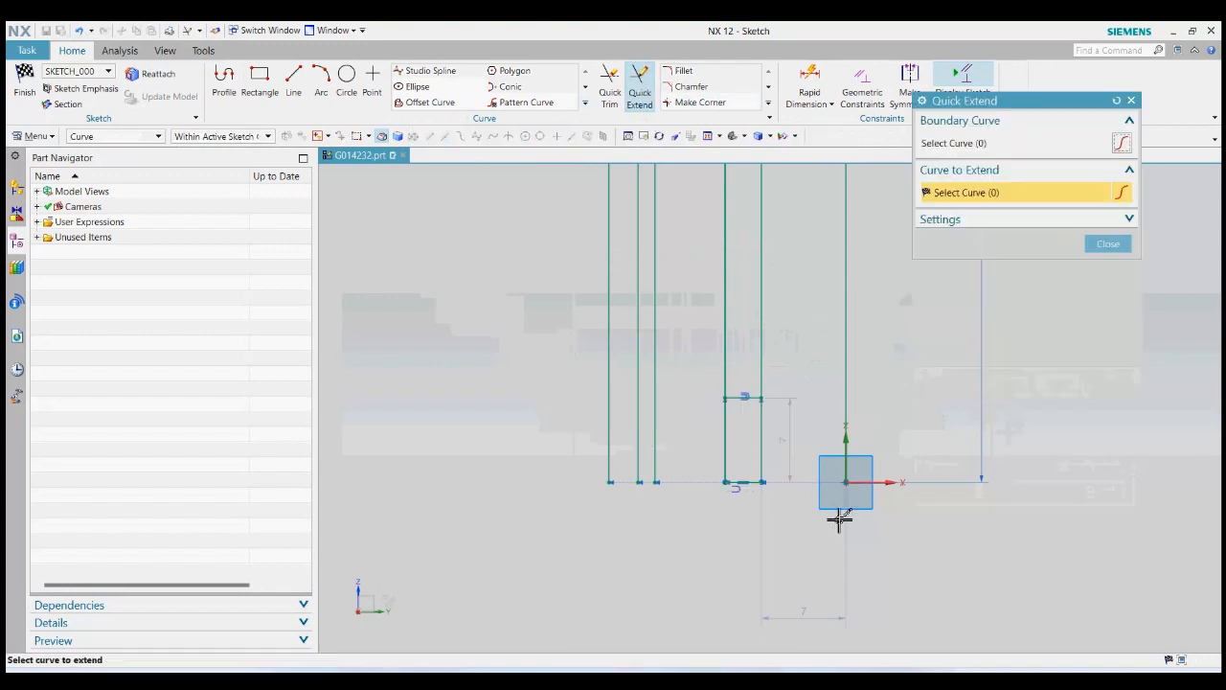
left_click(1107, 244)
scroll(808, 466, "up", 2)
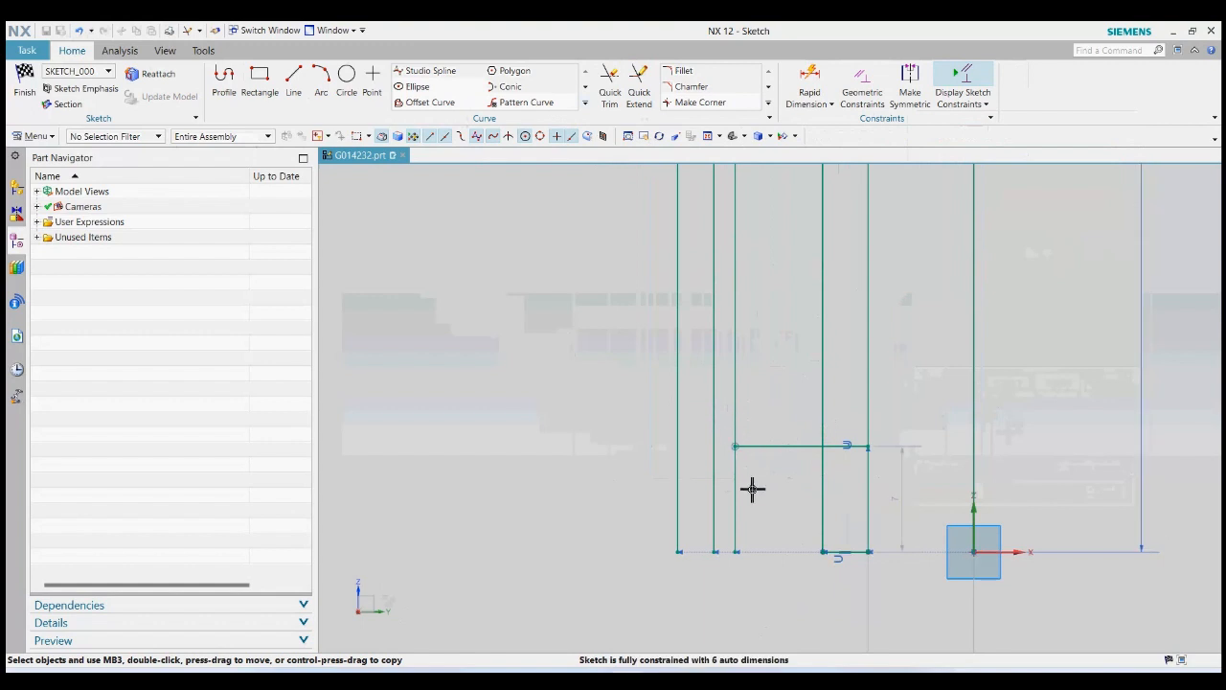
scroll(764, 510, "down", 1)
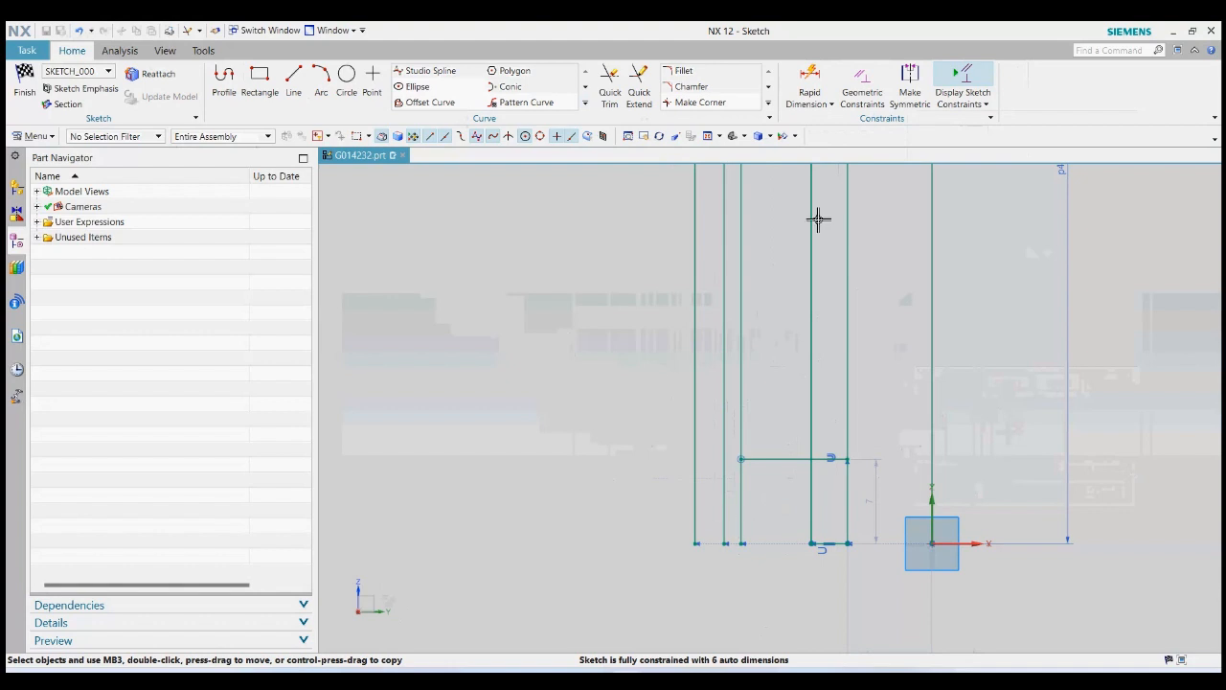
Draw a horizontal line about 31.5 mm long from the midpoint of the 64 mm centre line toward negative X
left_click(294, 84)
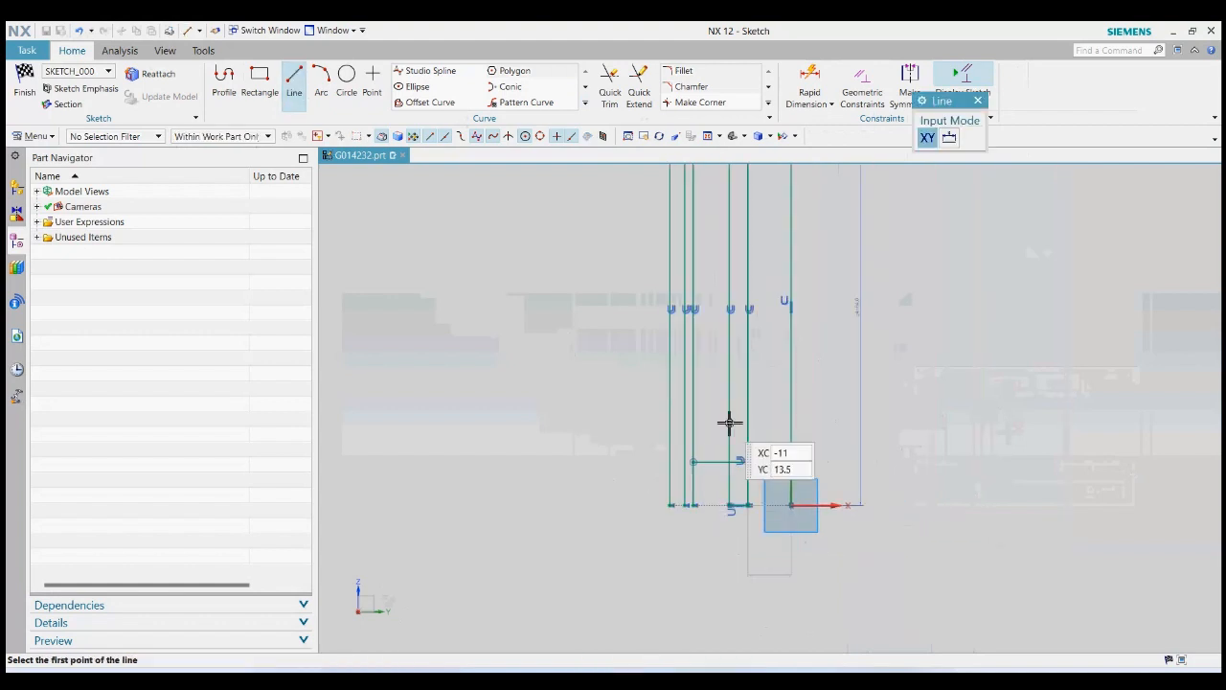
left_click(792, 307)
left_click(596, 306)
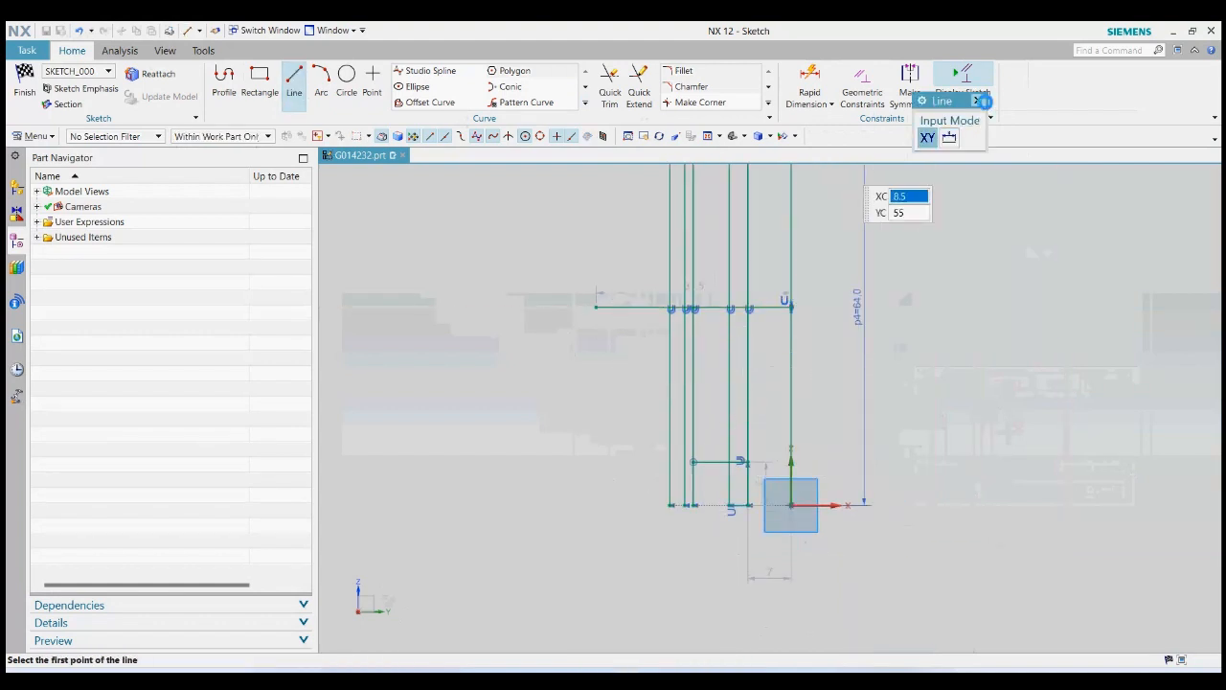
left_click(977, 101)
Offset the horizontal line at mid-height symmetrically by 21/2 mm to both sides
left_click(433, 102)
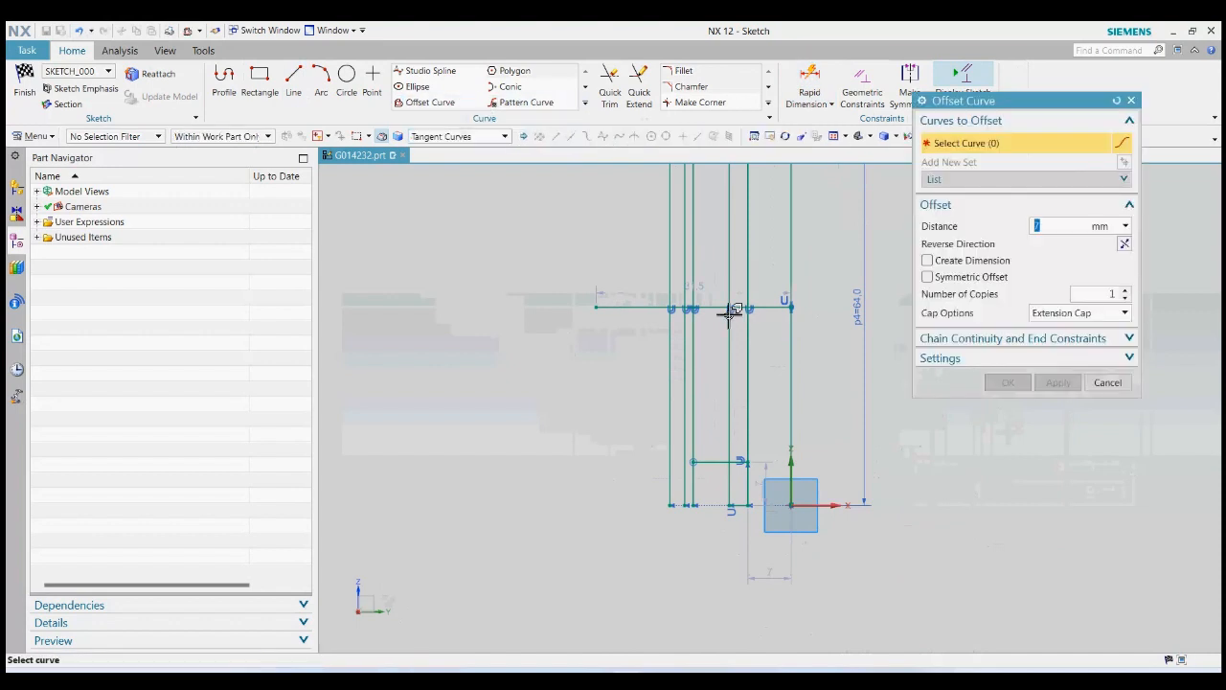
left_click(716, 307)
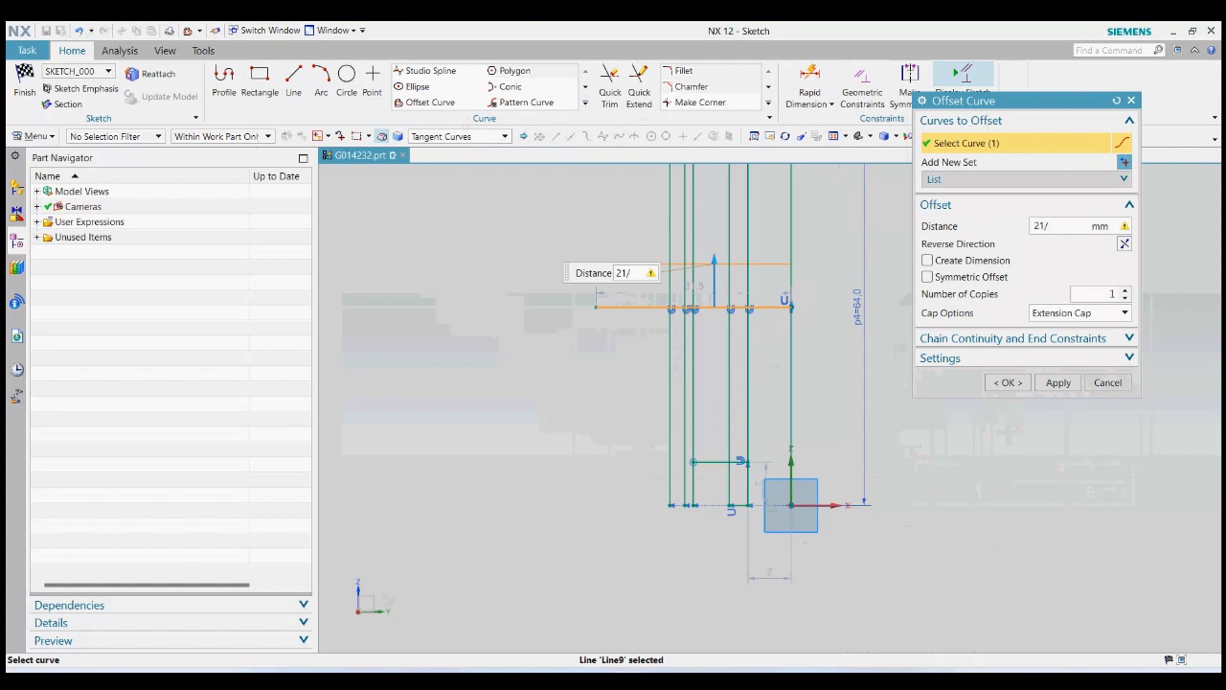
type("21/2")
key("Return")
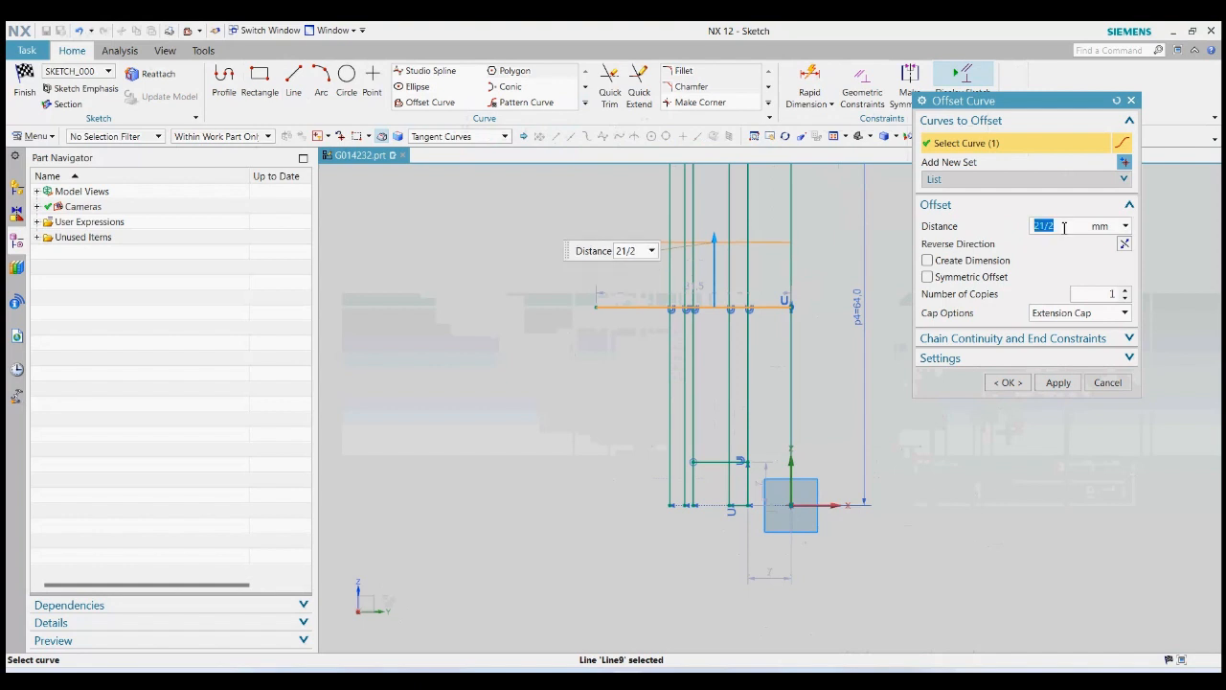
left_click(927, 277)
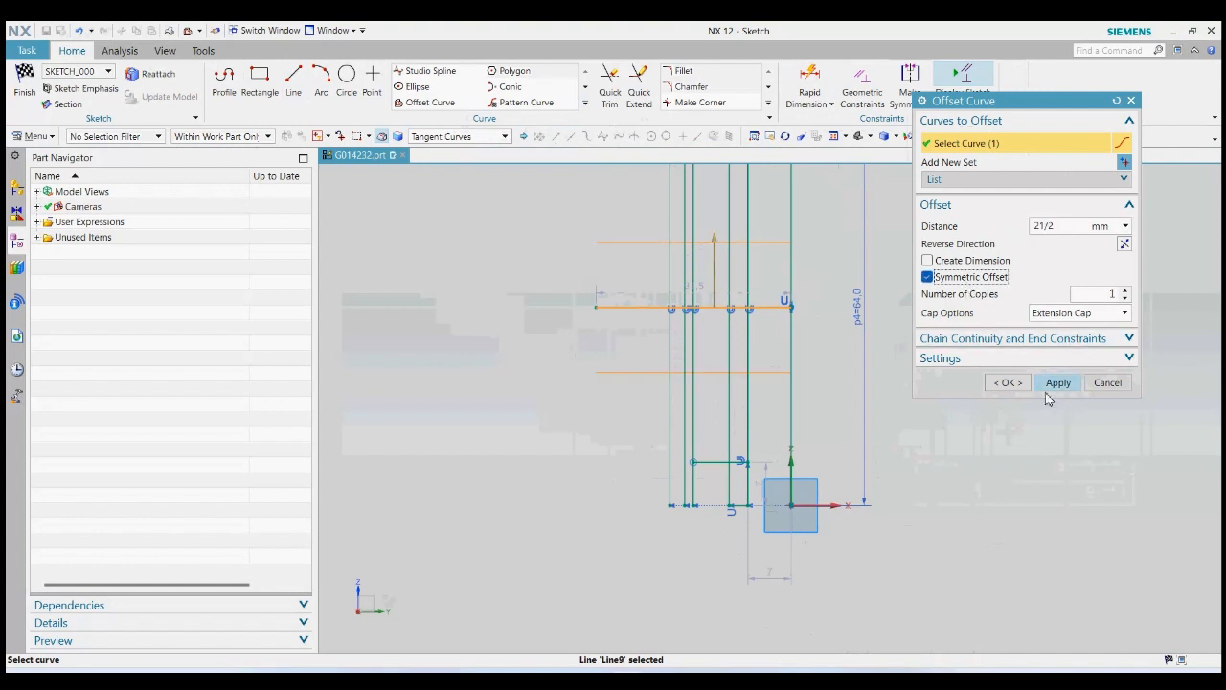
left_click(1008, 382)
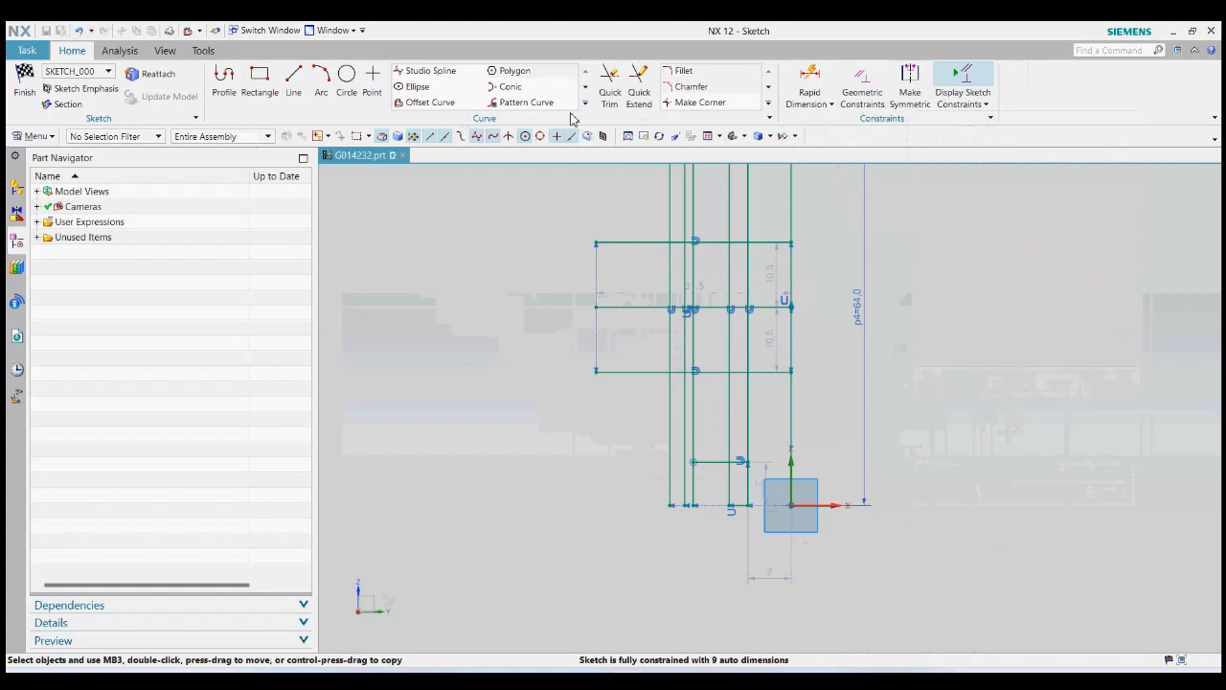
Offset the lower of the two symmetric horizontal lines 3 mm downward, with symmetric offset turned off
left_click(451, 103)
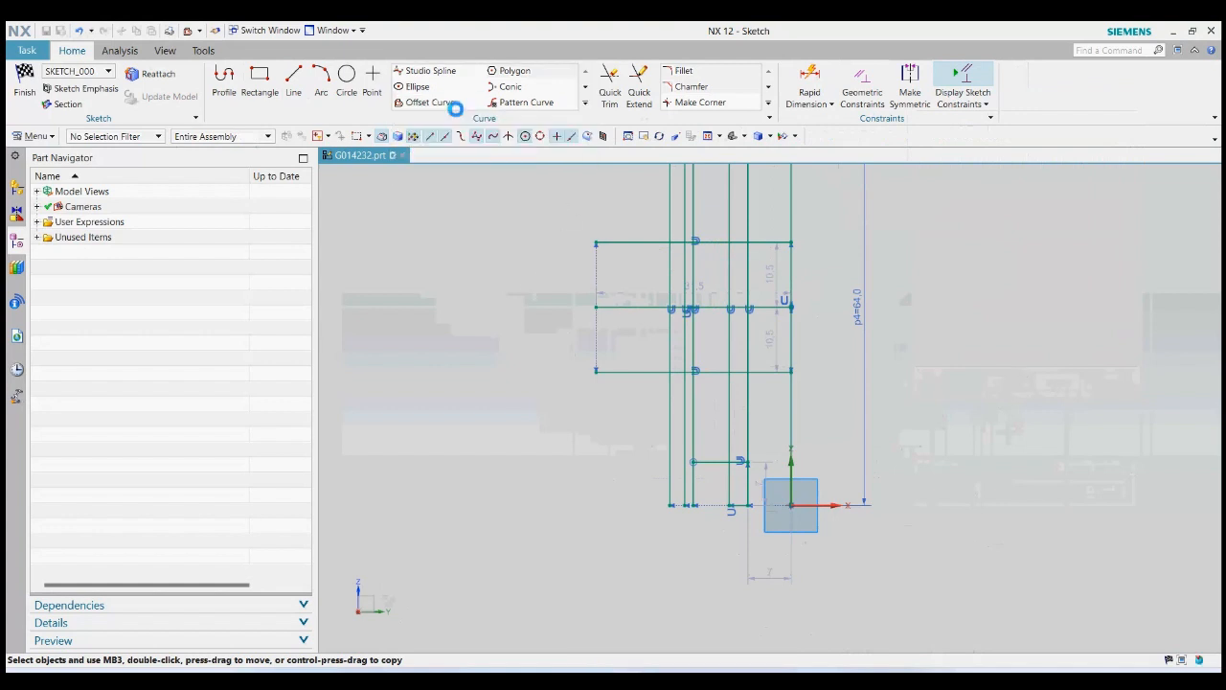
left_click(665, 376)
type("3")
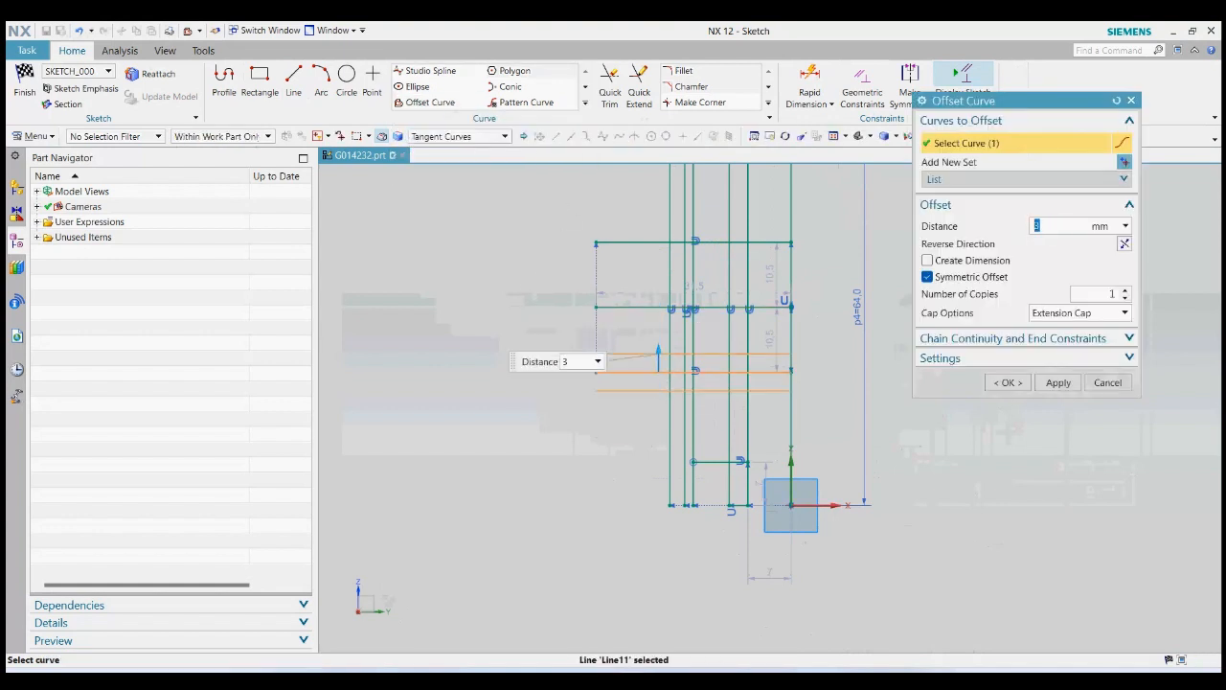
left_click(927, 277)
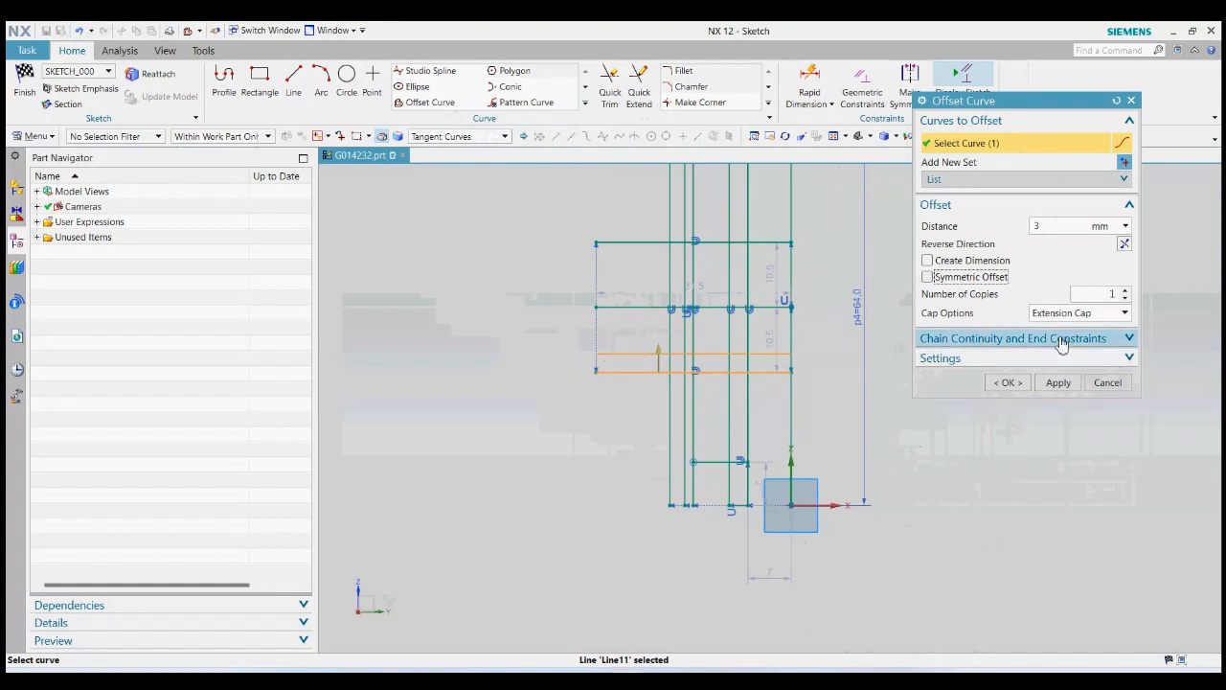
left_click(1126, 243)
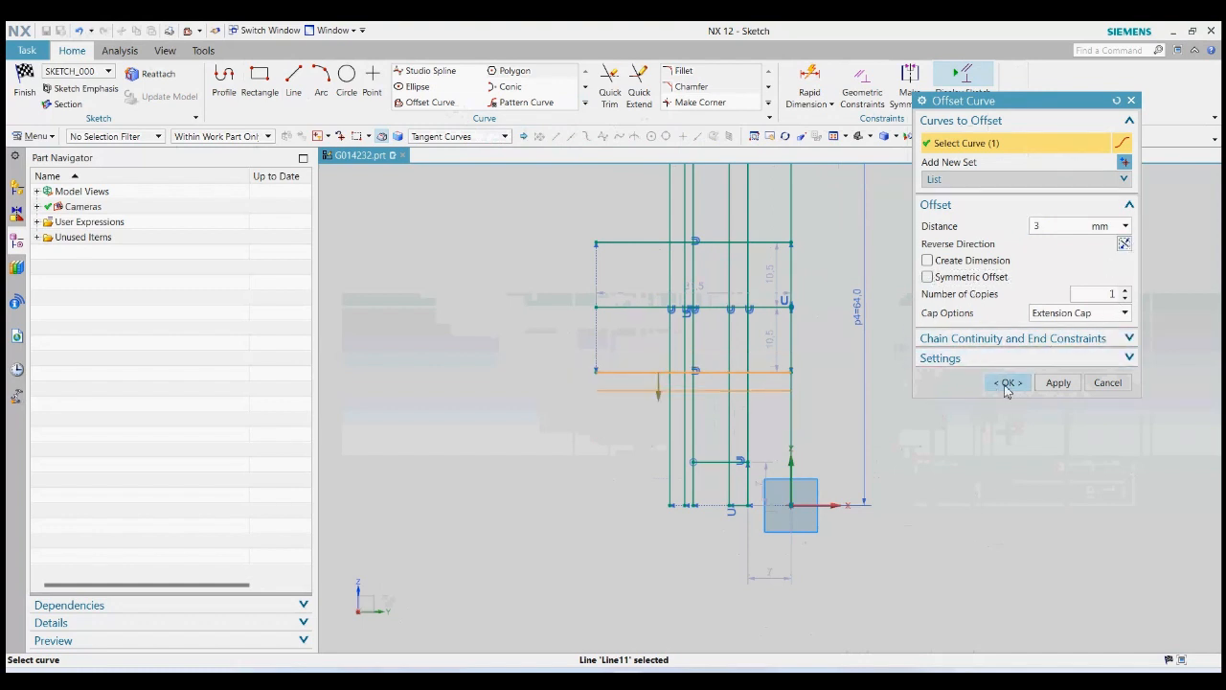
left_click(1008, 382)
Draw a slanted line from the lowest long horizontal line's intersection at X -17.2 to the negative-X end of the short 7 mm-high line
scroll(693, 430, "up", 2)
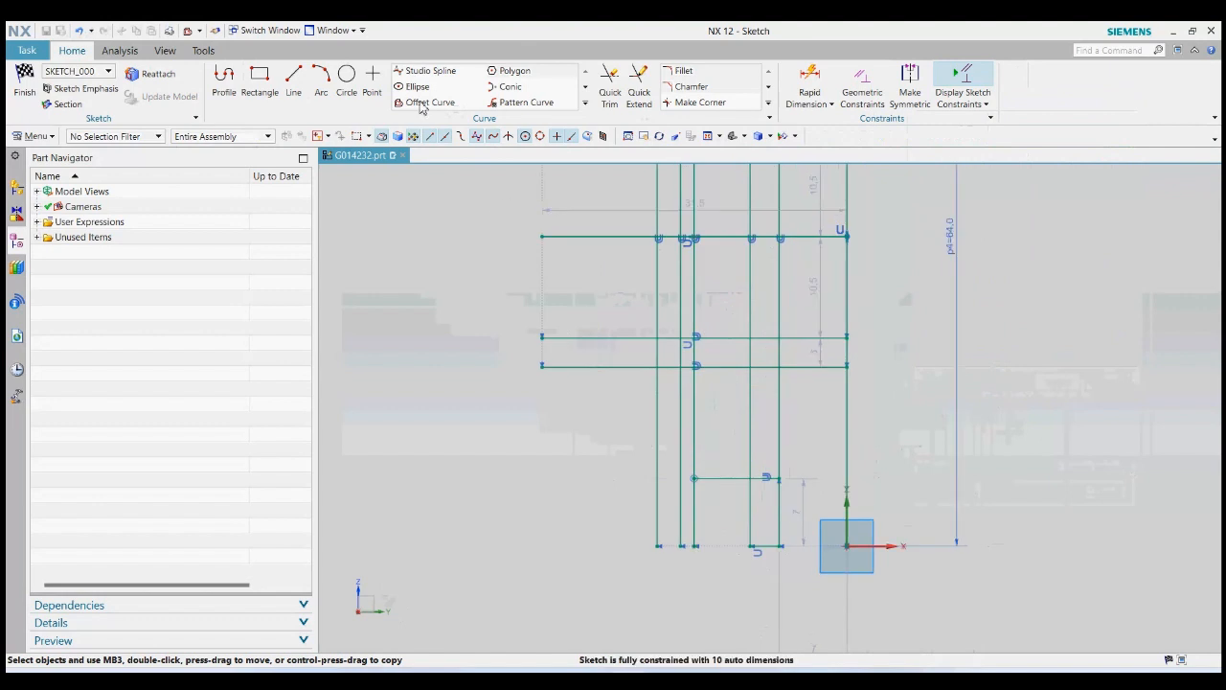
left_click(293, 81)
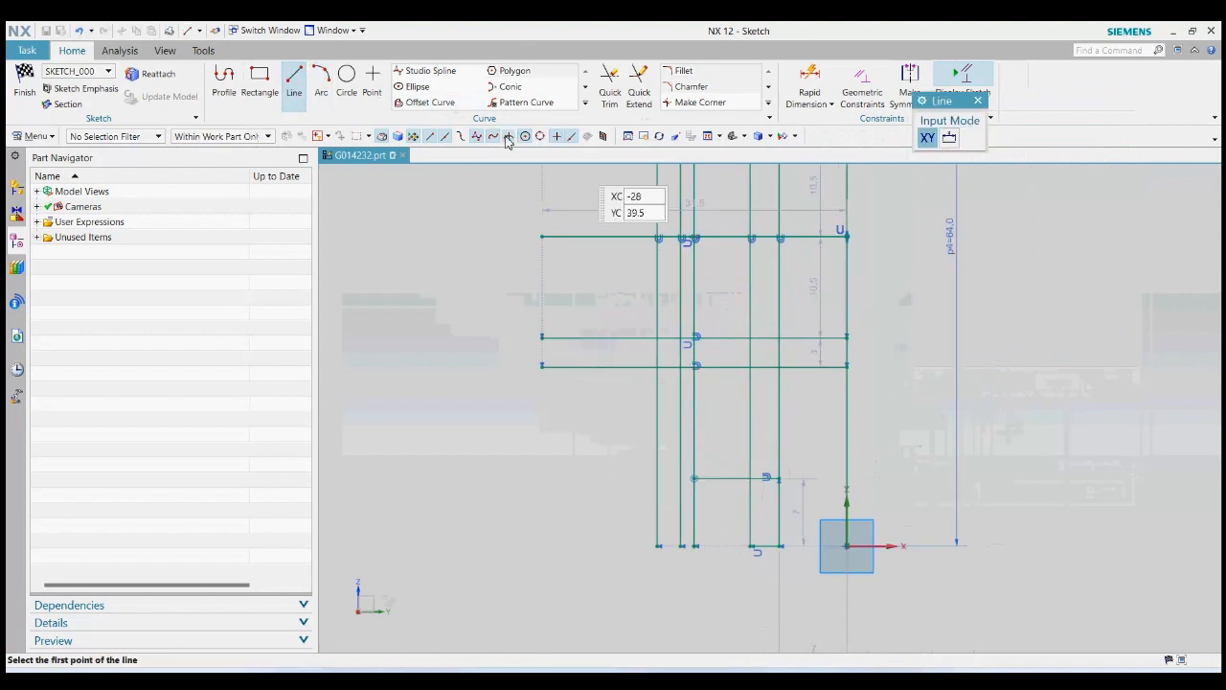
scroll(686, 378, "up", 3)
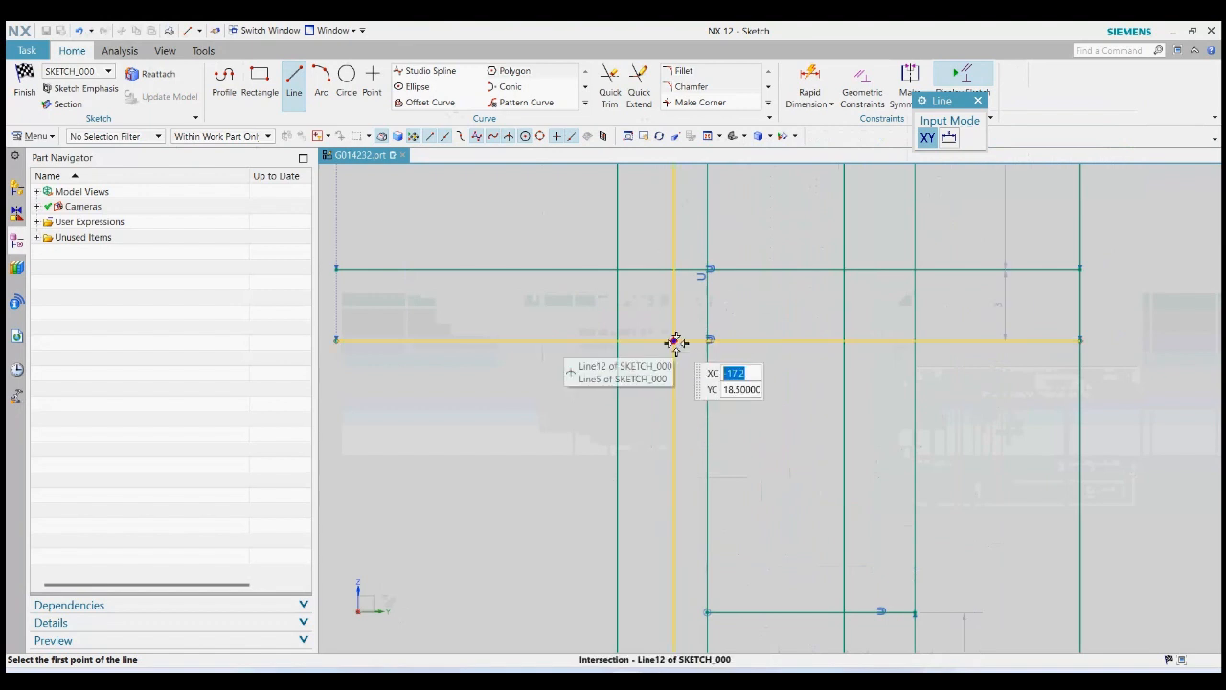
left_click(675, 340)
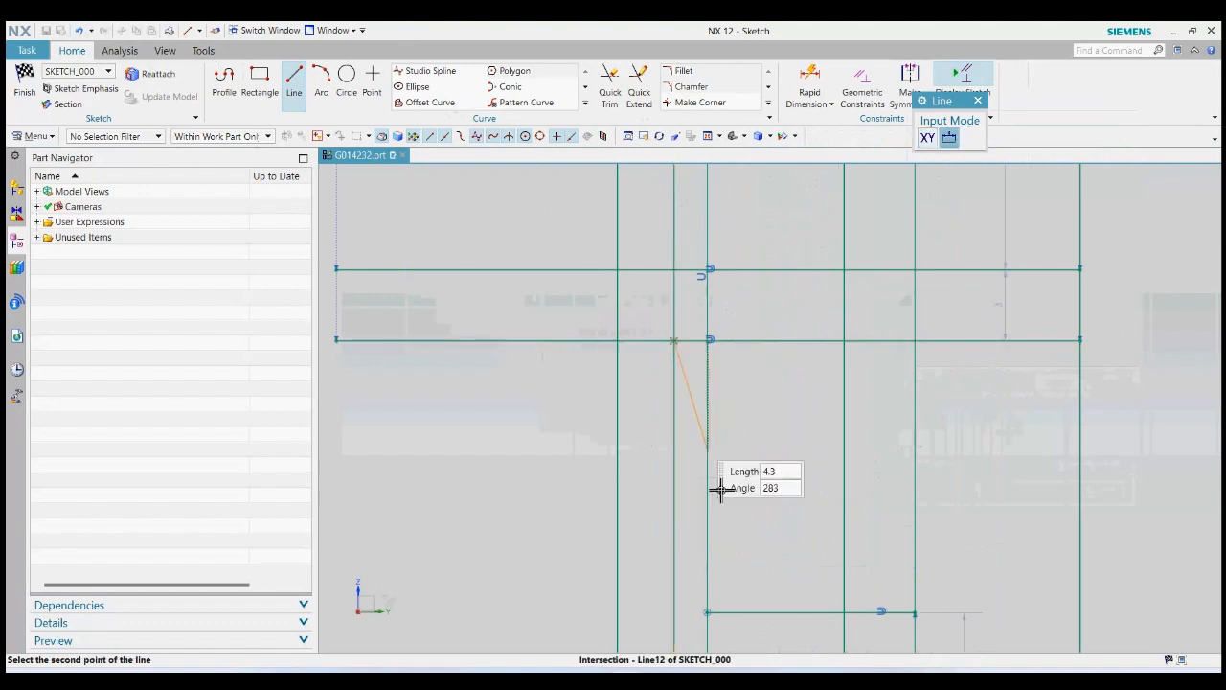
left_click(706, 600)
scroll(690, 520, "up", 3)
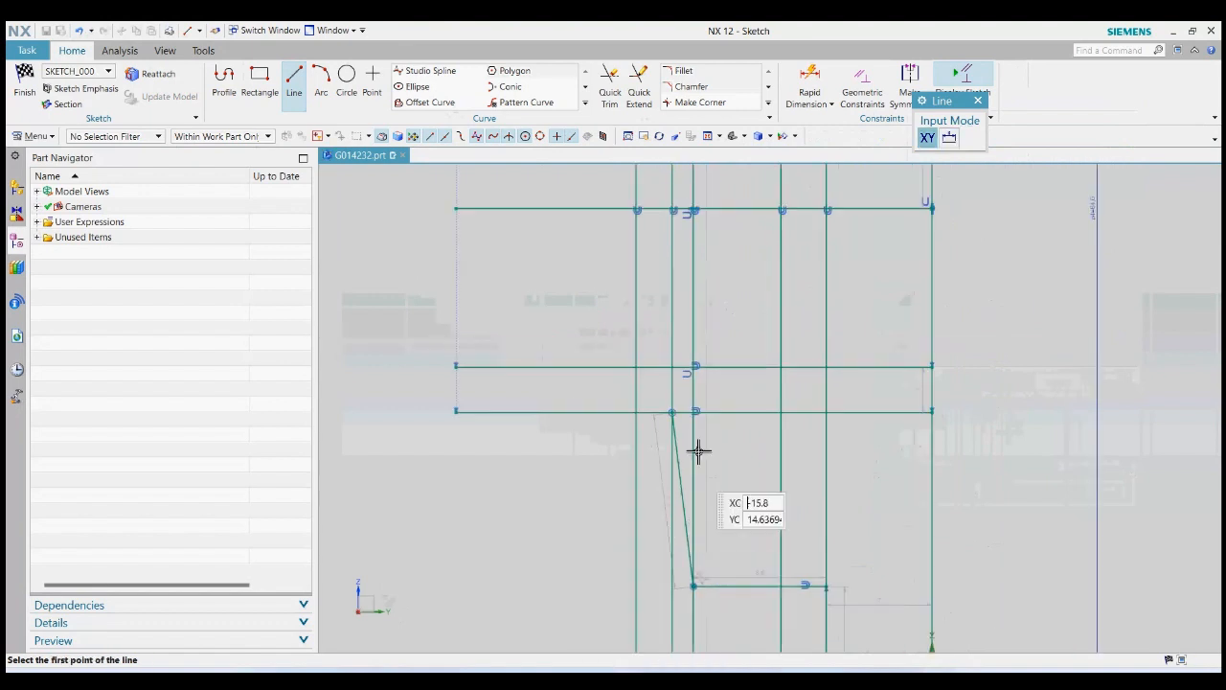
left_click(977, 100)
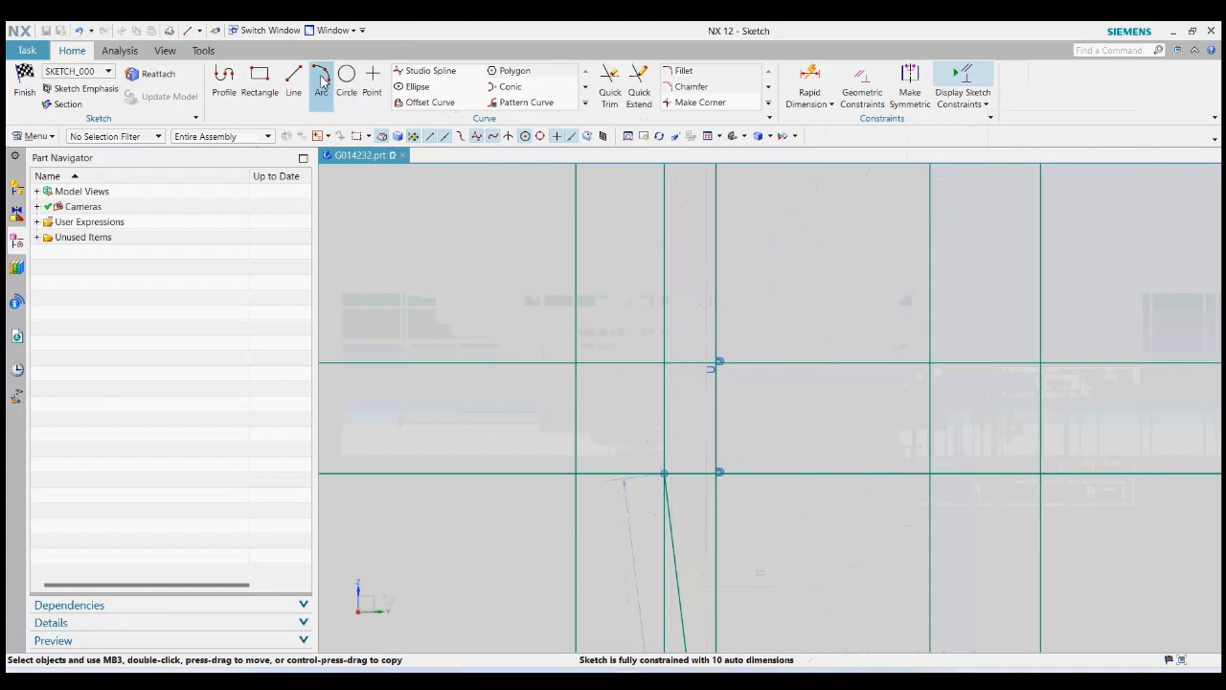
left_click(322, 83)
left_click(666, 476)
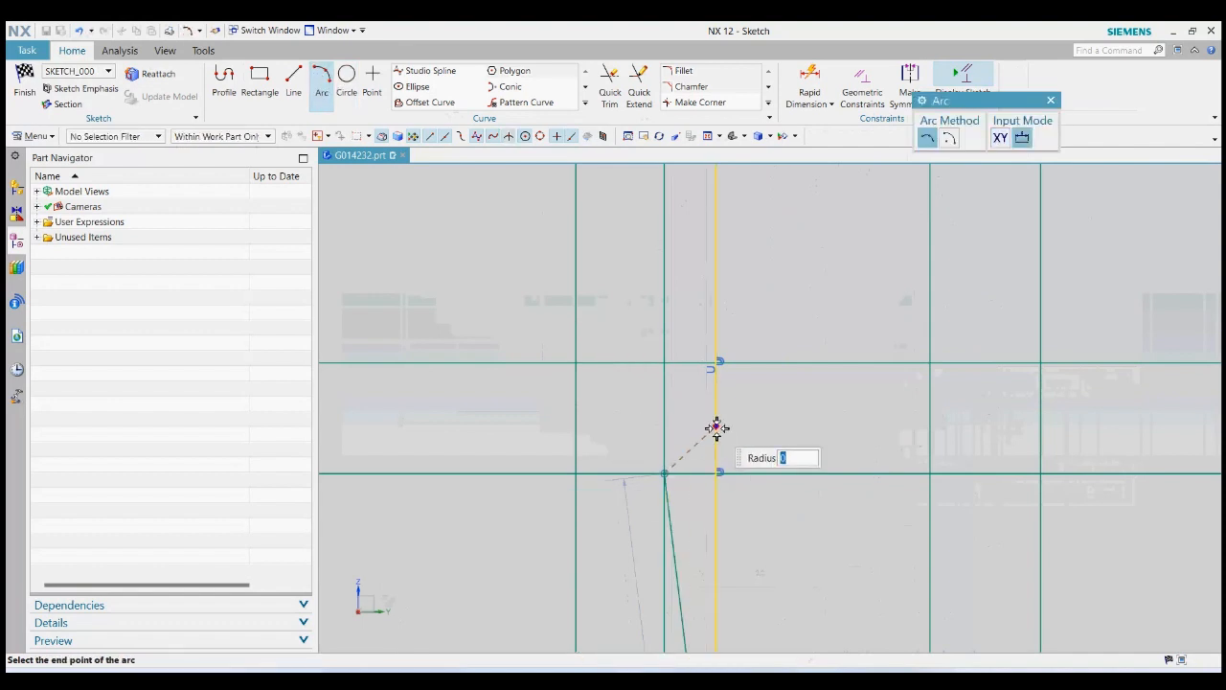
left_click(1051, 99)
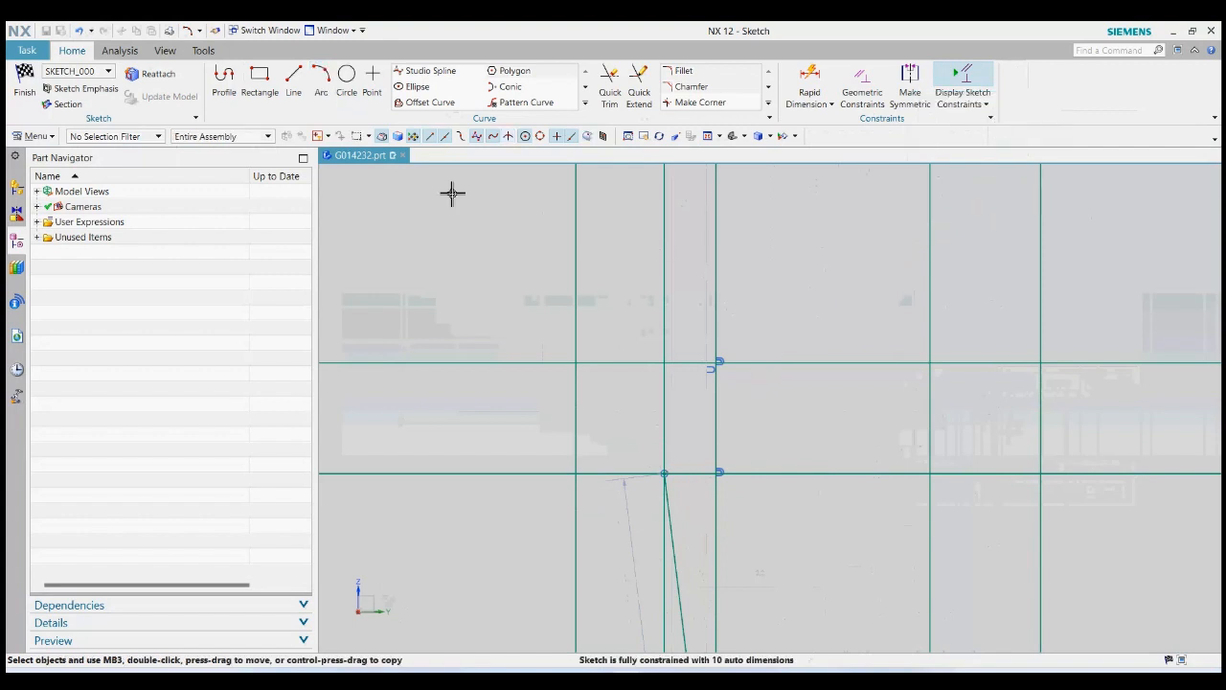
left_click(348, 79)
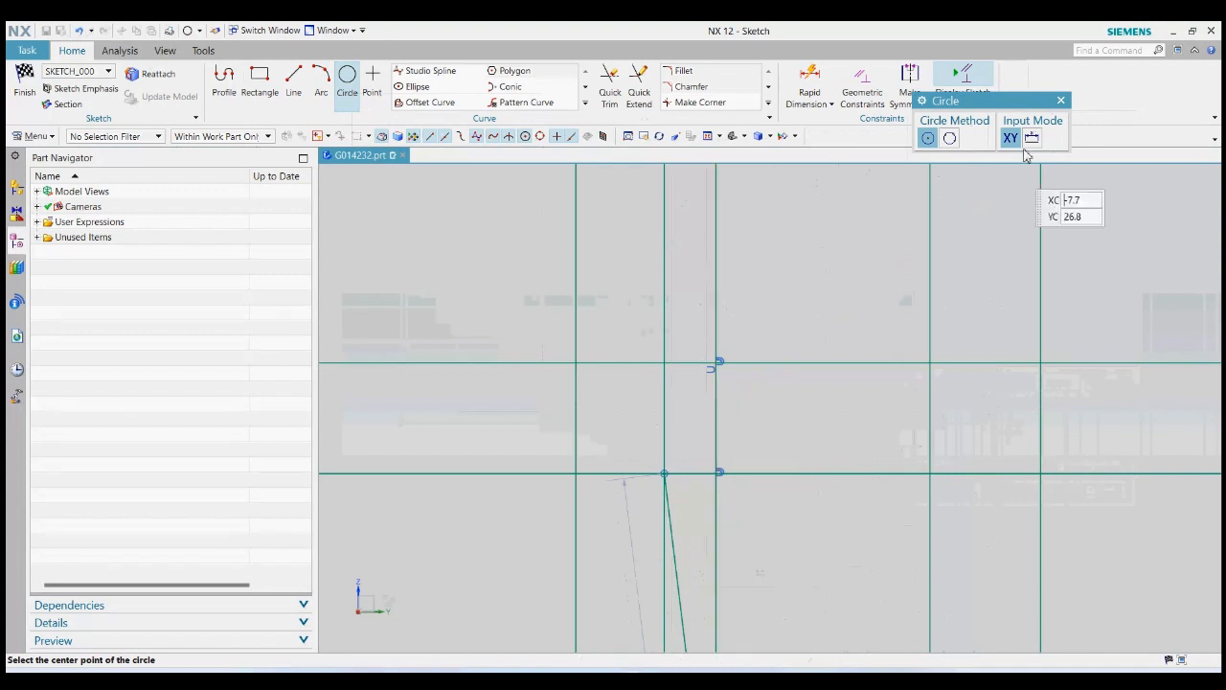
left_click(1061, 100)
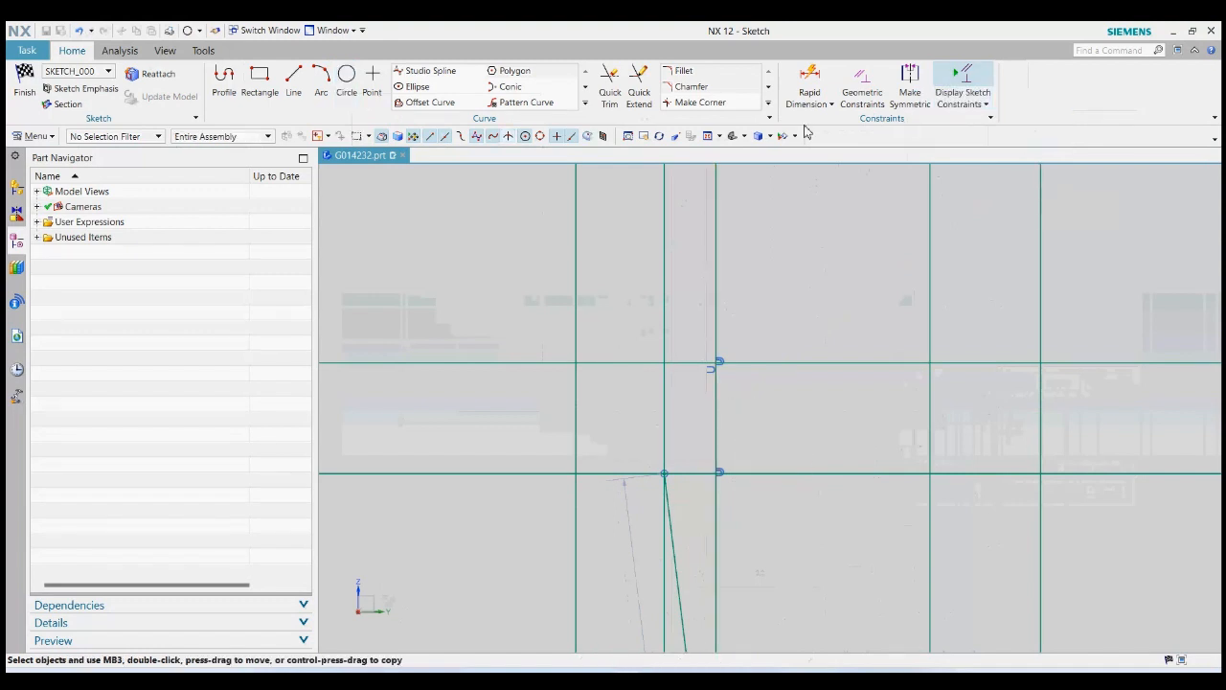
Quick Trim the 31.6/2 mm vertical offset line, keeping only its segment between the two horizontal lines spaced 3 mm apart
left_click(610, 84)
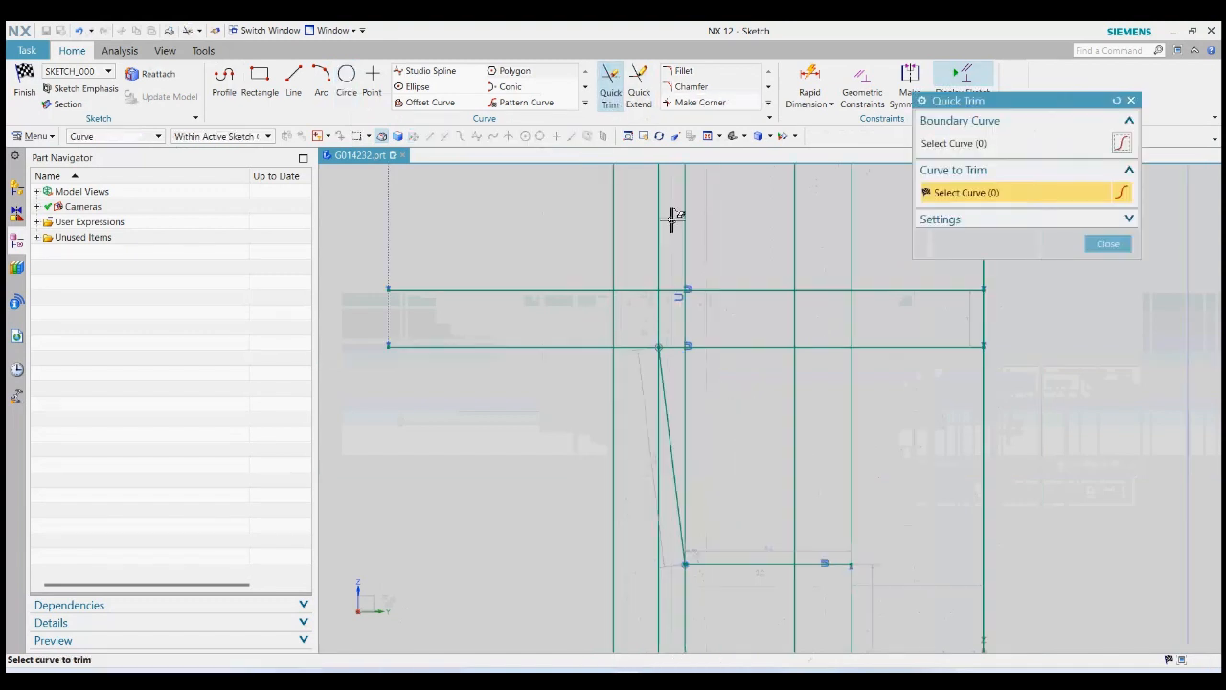
scroll(674, 218, "up", 3)
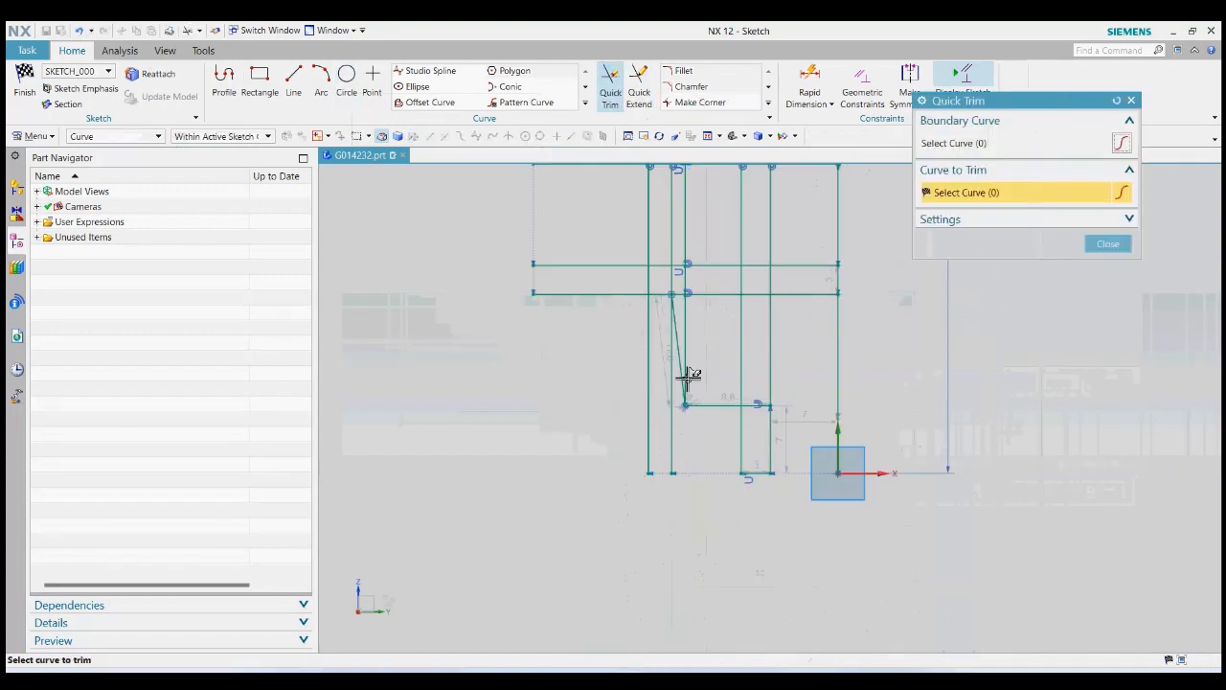
scroll(687, 271, "up", 3)
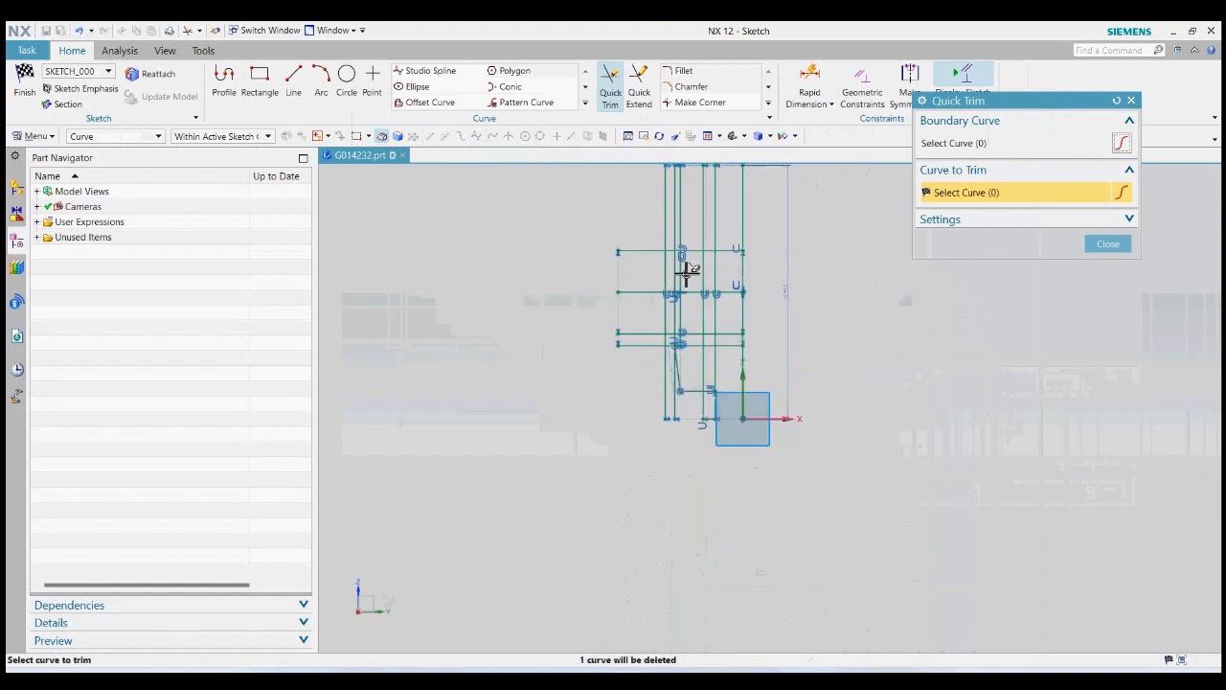
scroll(687, 222, "down", 2)
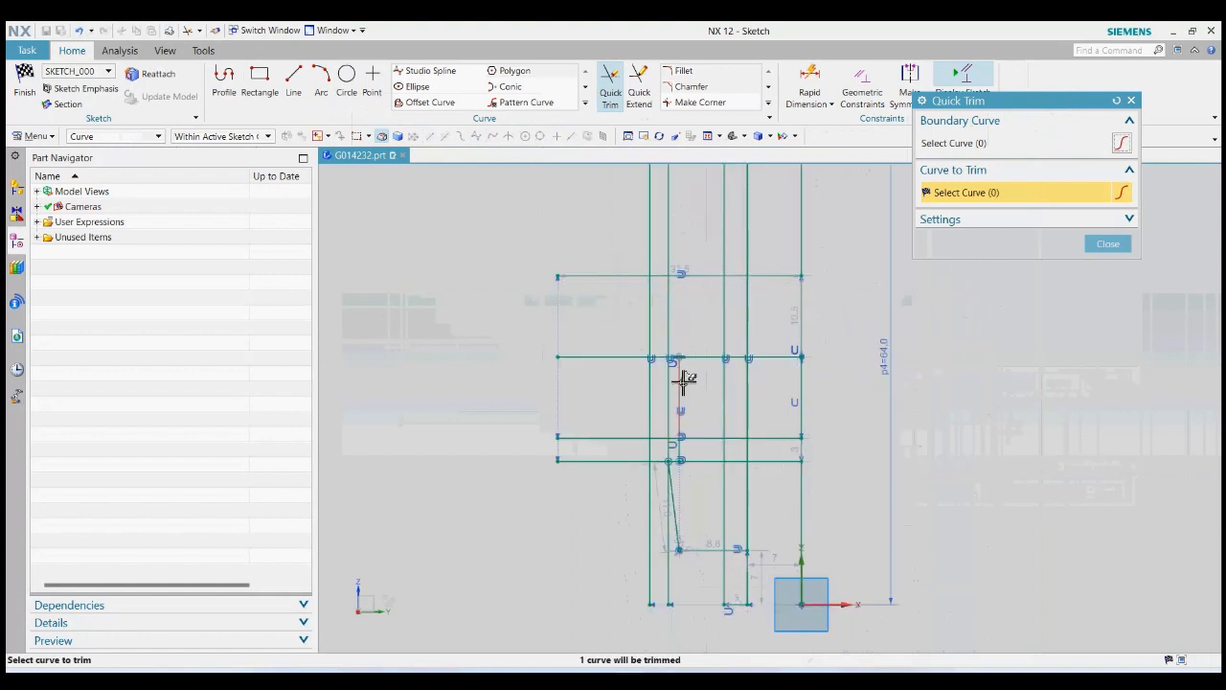
scroll(684, 471, "down", 2)
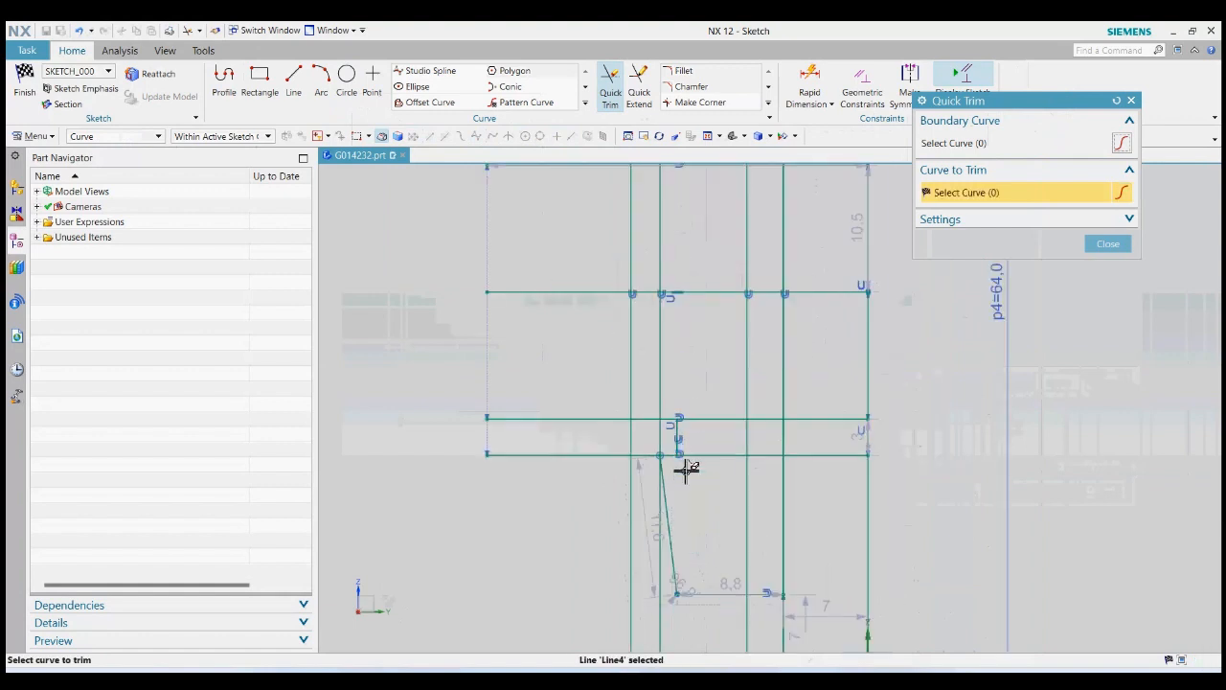
left_click(1108, 243)
Draw a 3 mm diameter circle centred on the midpoint of the remaining short vertical segment
scroll(680, 459, "down", 4)
left_click(347, 82)
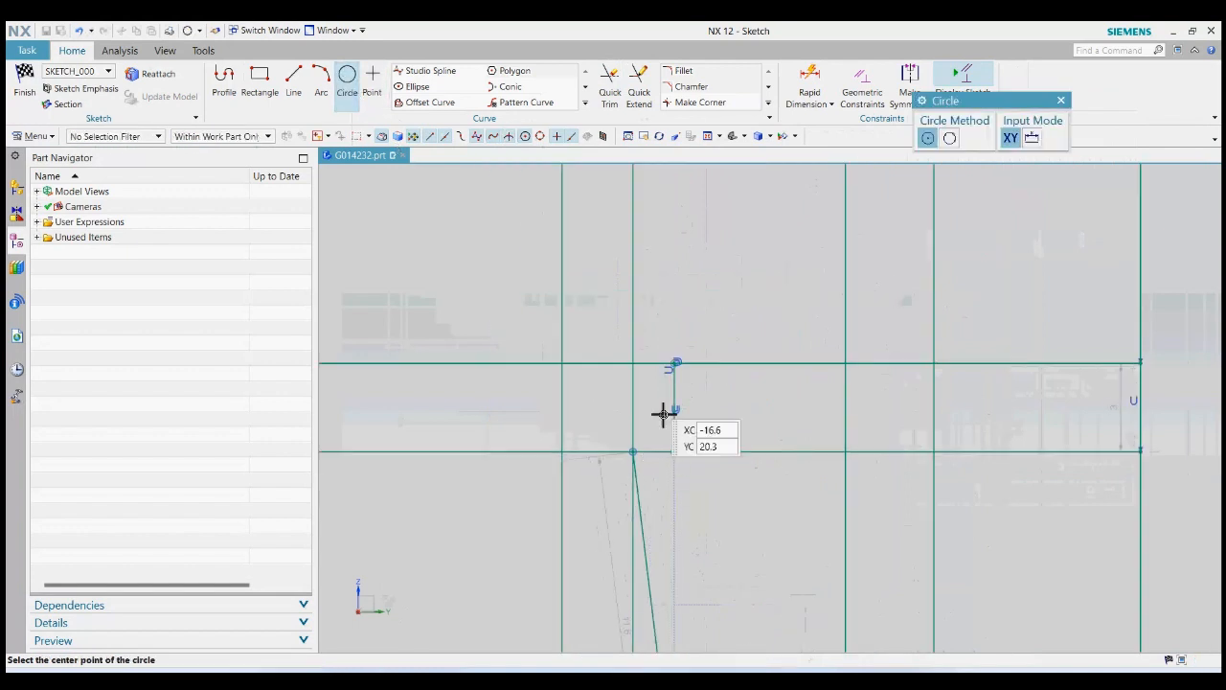
left_click(677, 409)
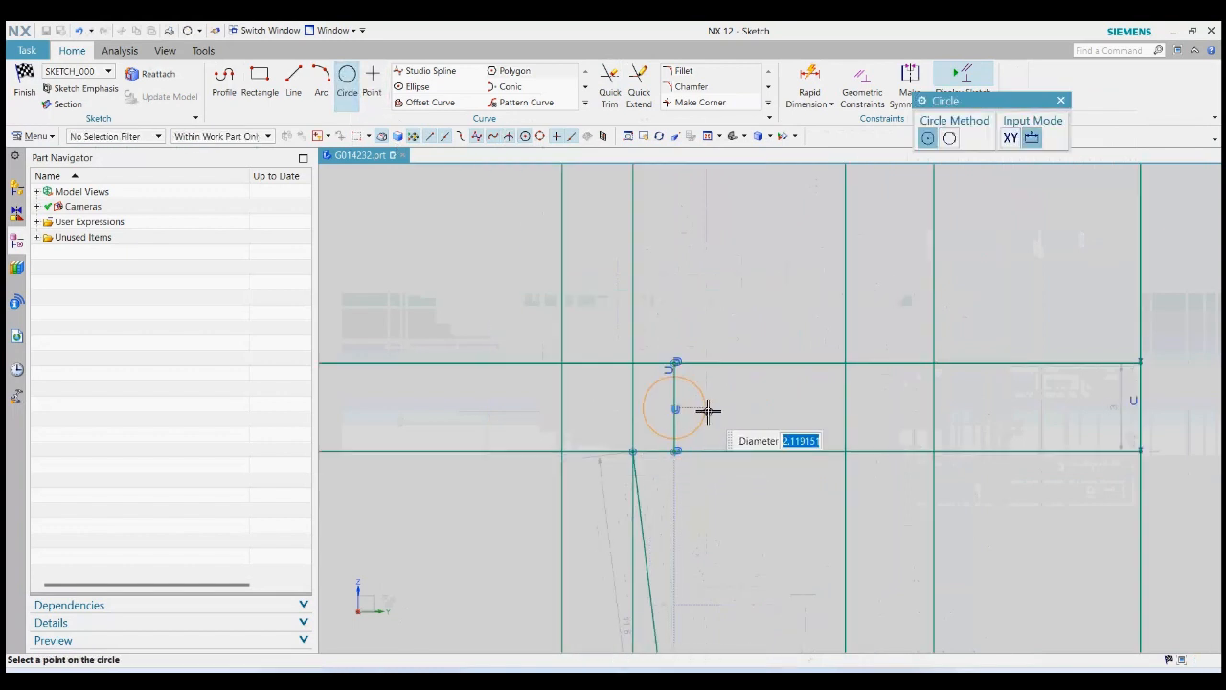
type("1")
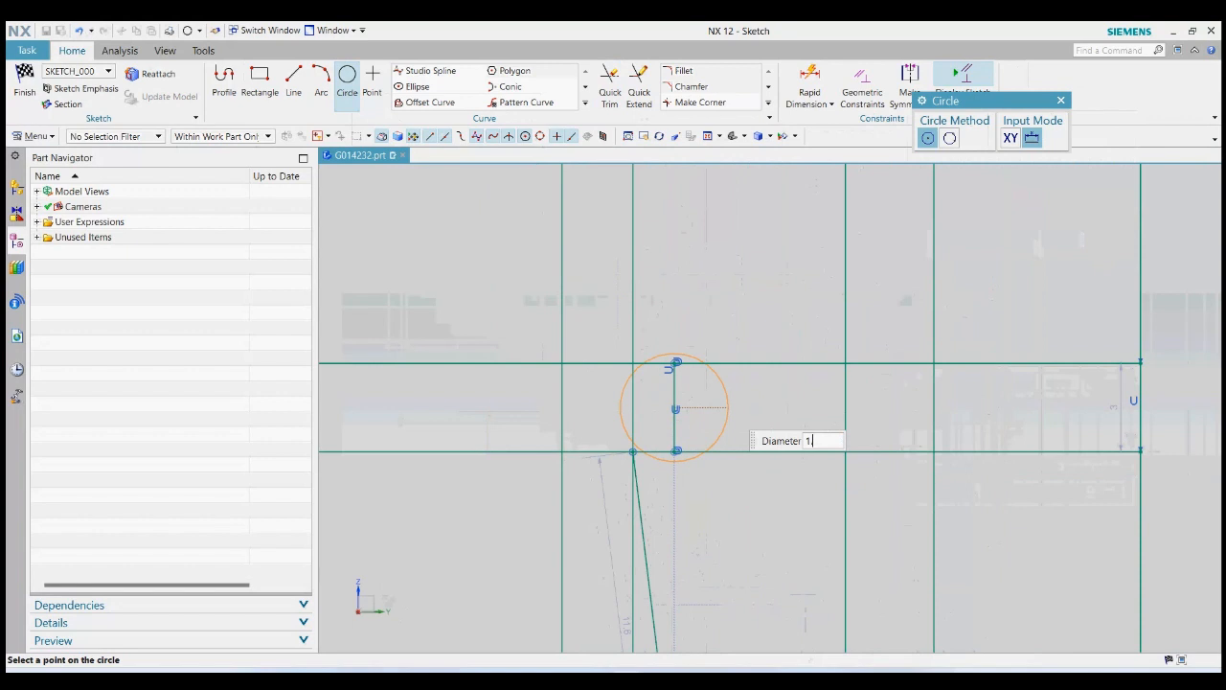
key("Return")
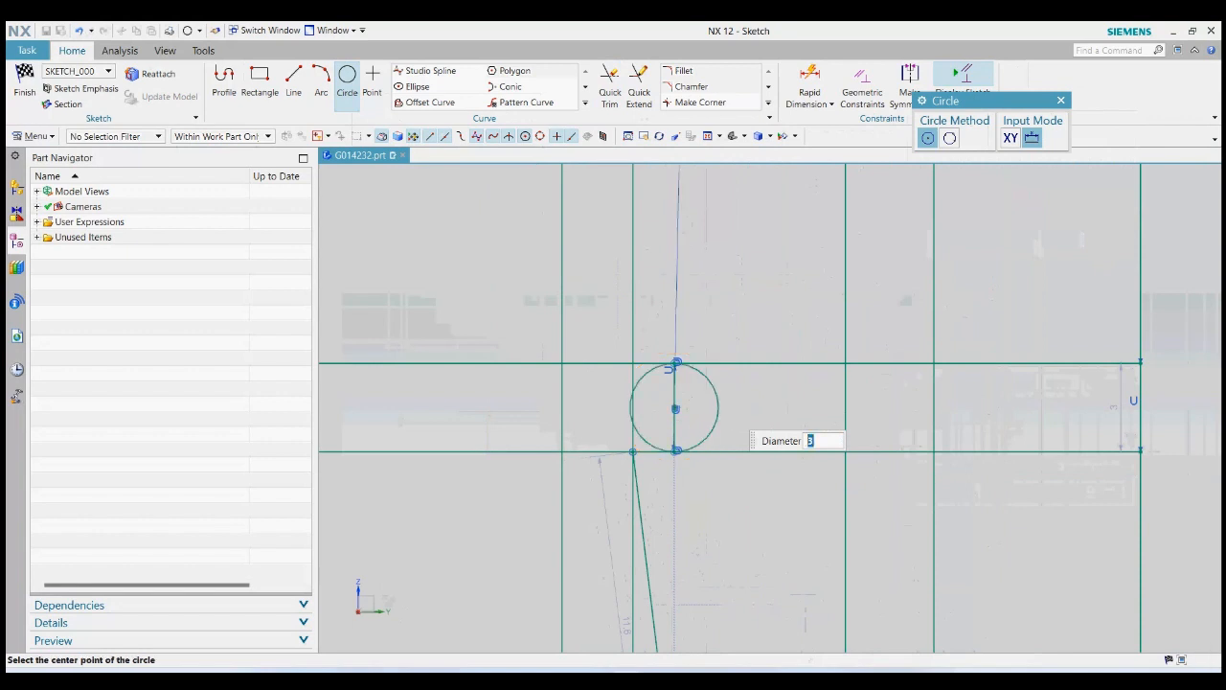
left_click(1061, 101)
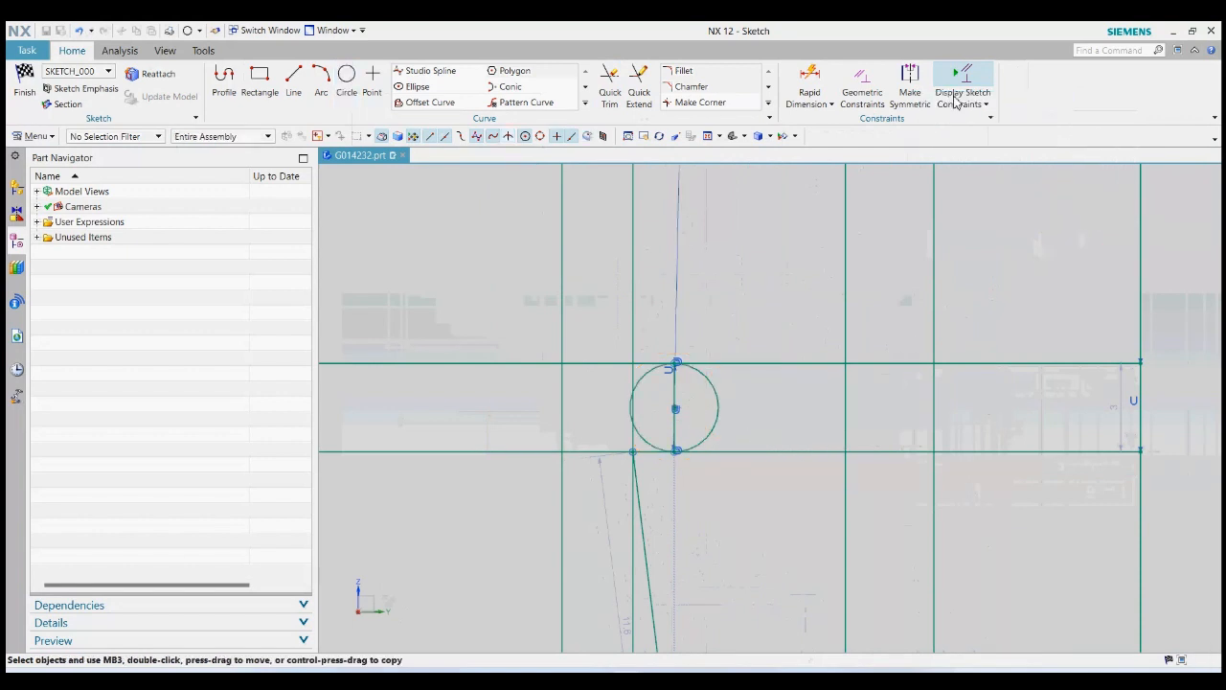
Move the 3 mm circle 1.5 mm in the negative X direction with Move Curve
left_click(768, 102)
left_click(701, 137)
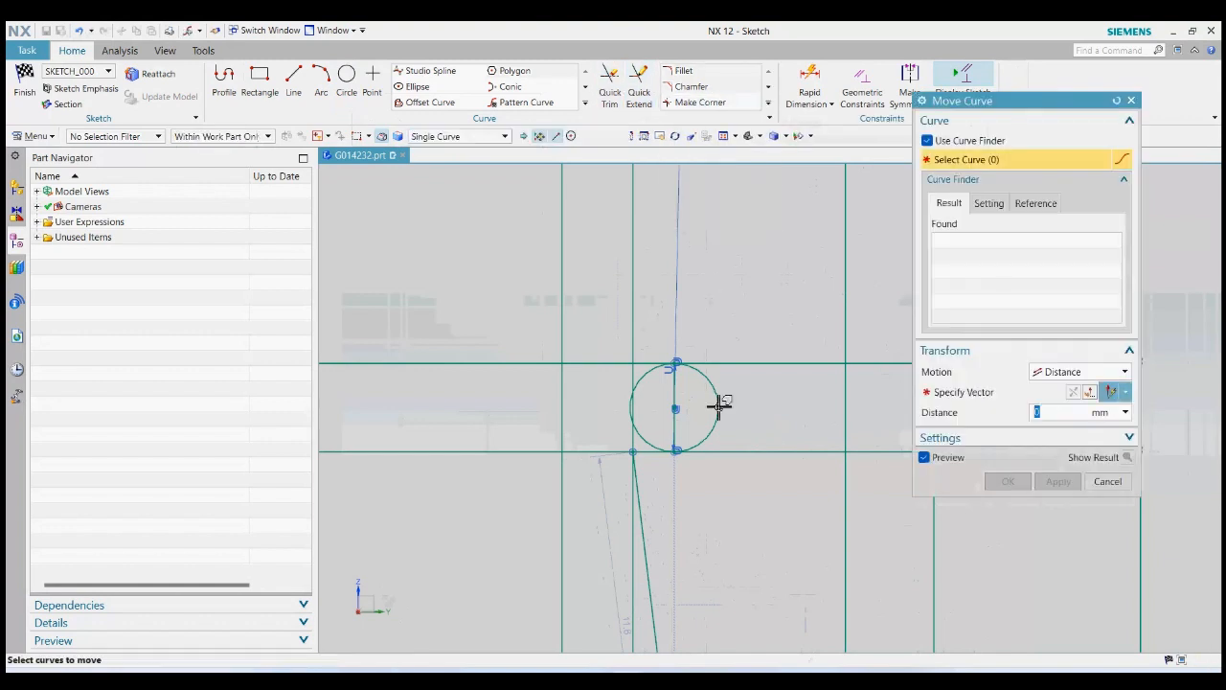
left_click(717, 406)
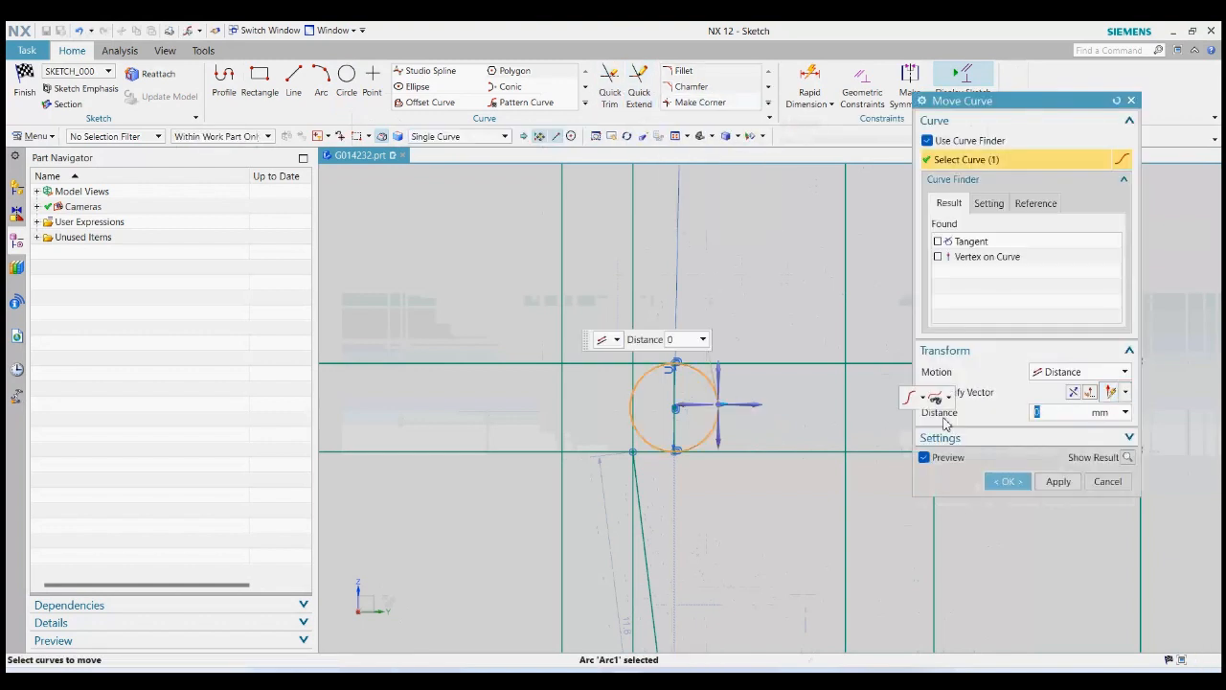
left_click(701, 408)
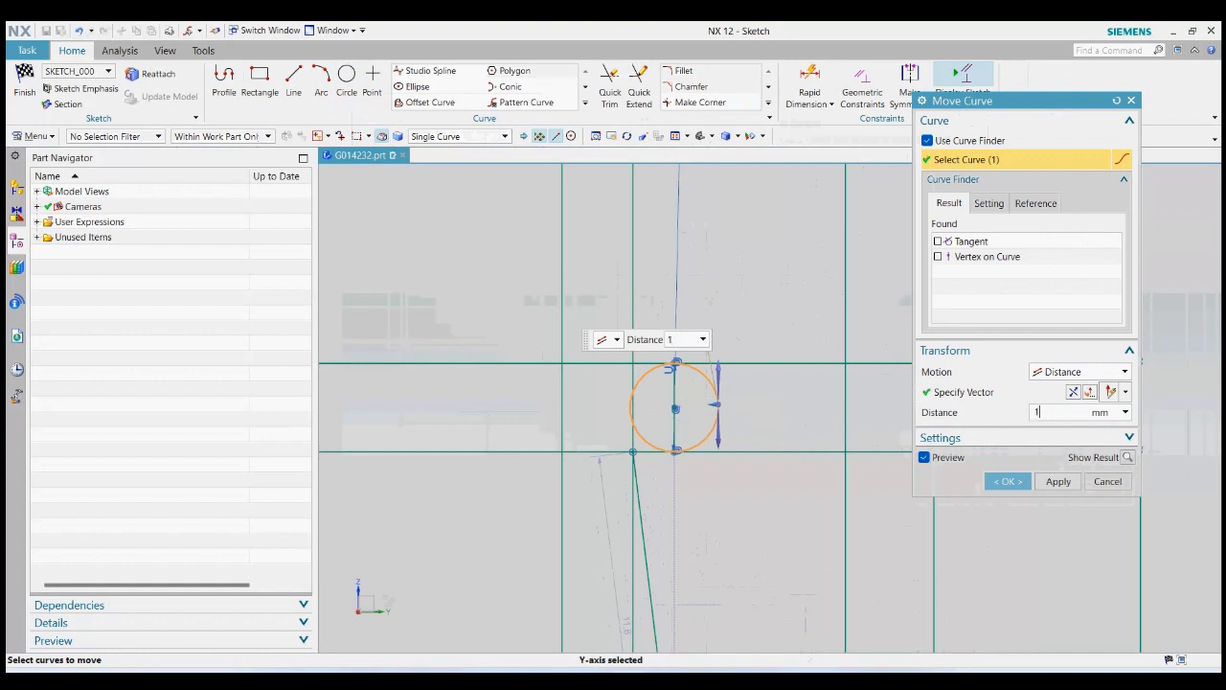
key("Return")
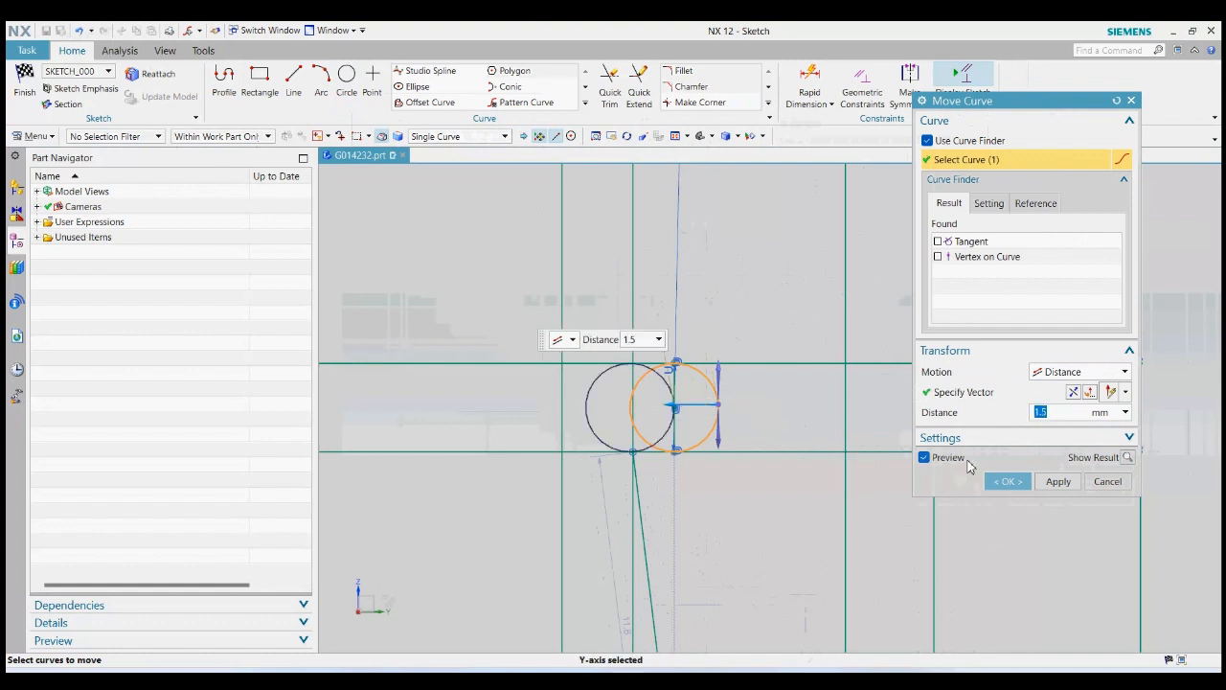
left_click(1008, 481)
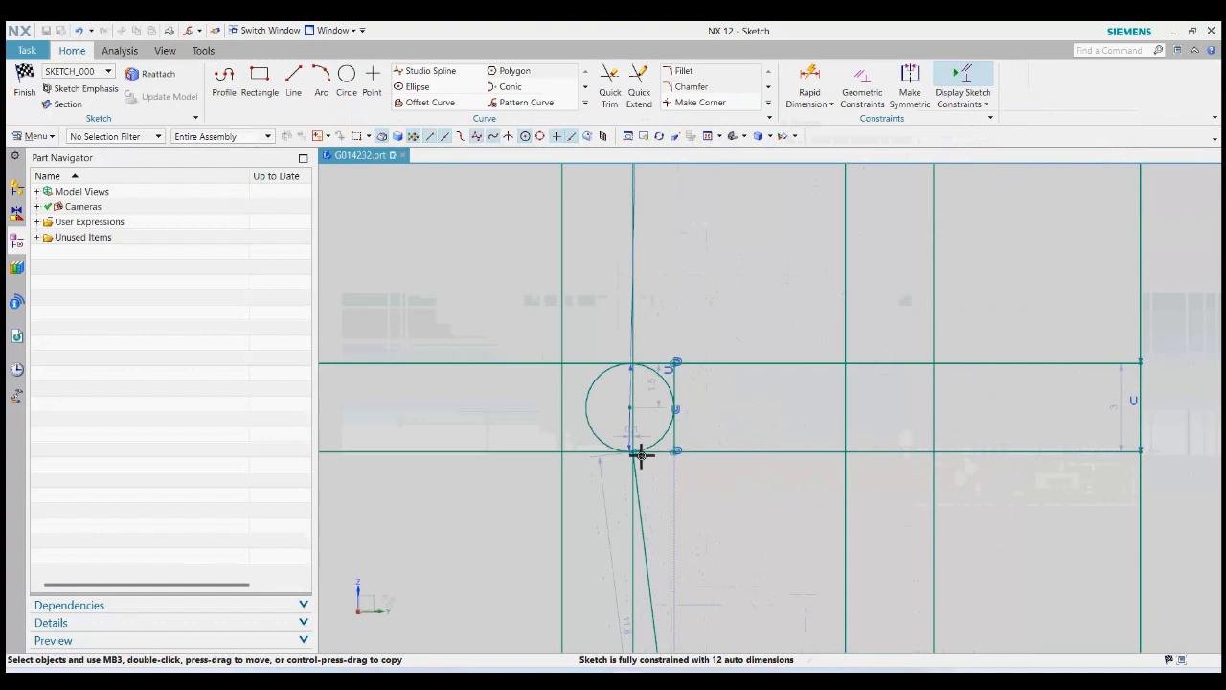
Quick Trim the circle's negative-X half, the lowest long horizontal line's outer overhang and the lower ends of the two outermost vertical lines
left_click(611, 88)
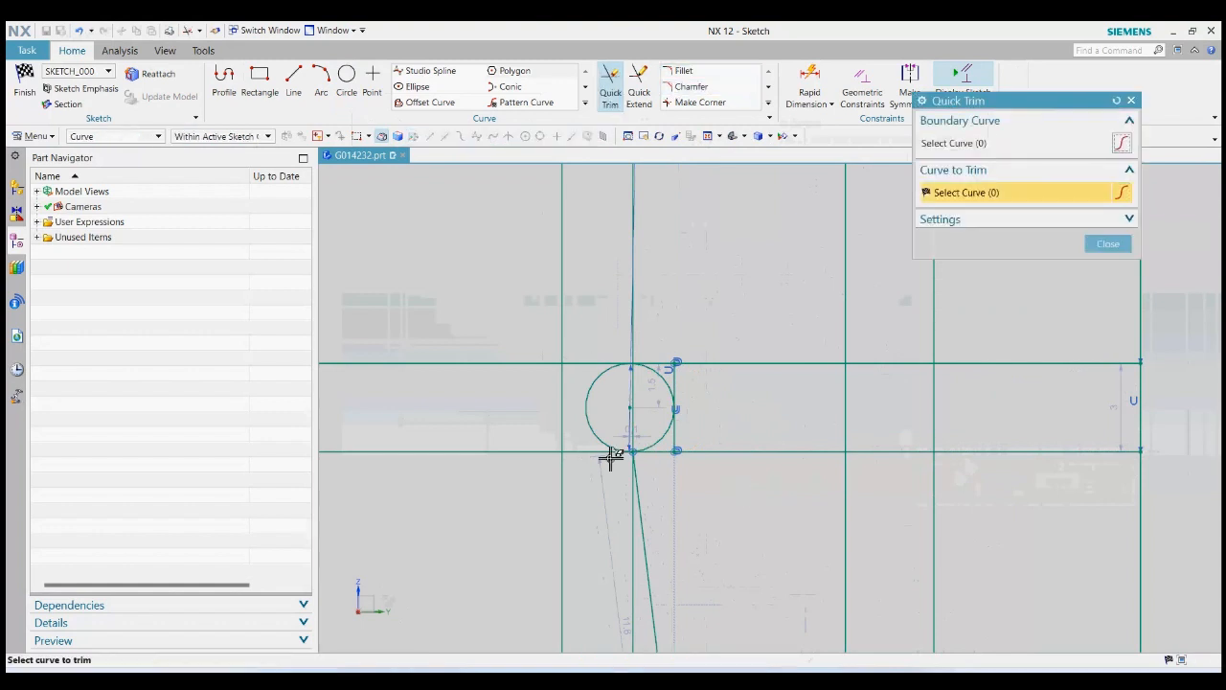
left_click(611, 450)
scroll(654, 410, "down", 3)
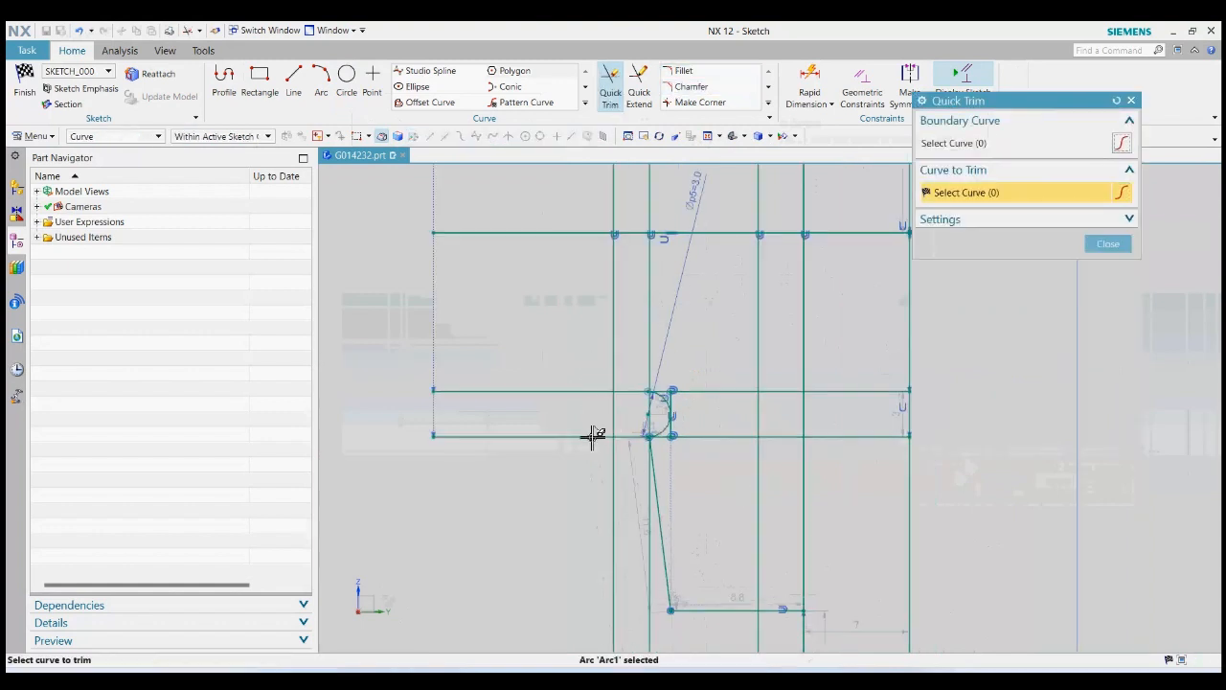
left_click(614, 503)
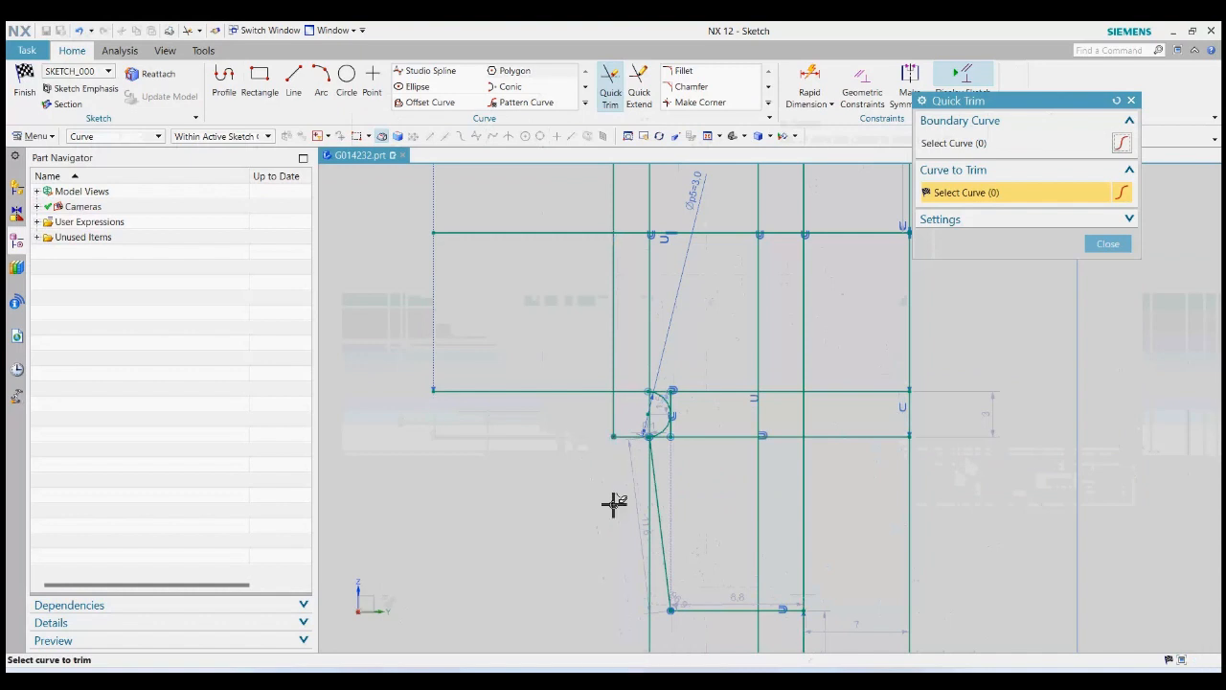
scroll(649, 453, "down", 2)
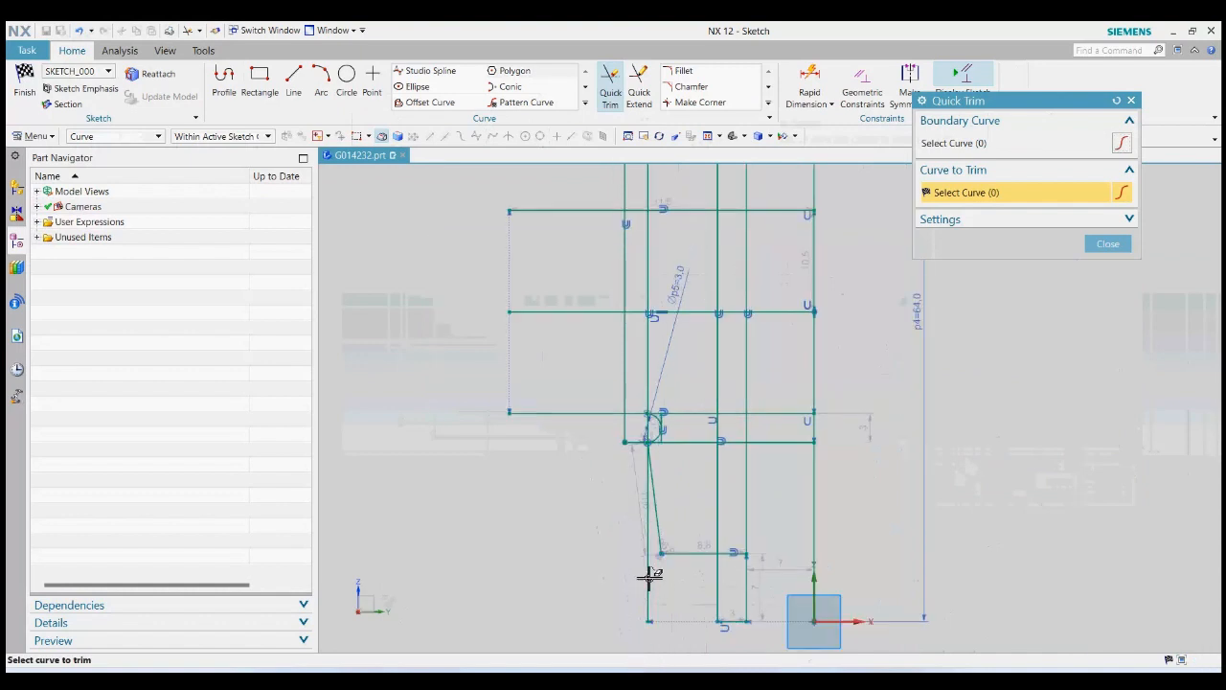
left_click(651, 574)
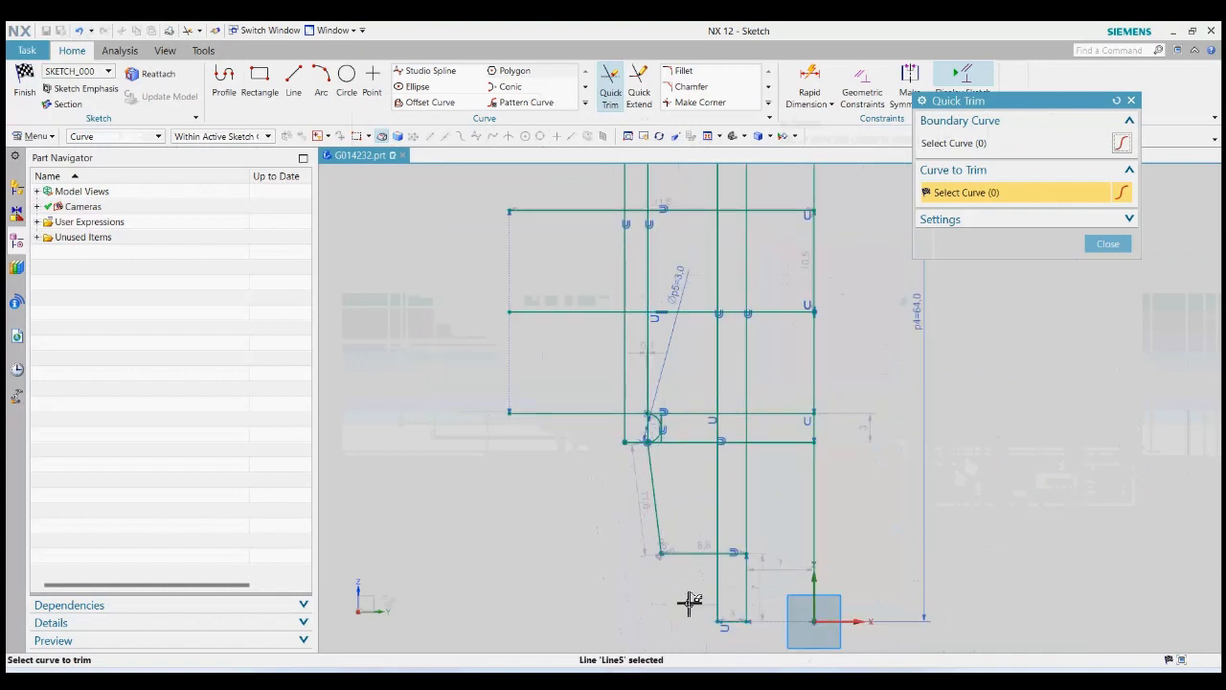
scroll(635, 479, "down", 3)
scroll(662, 533, "up", 5)
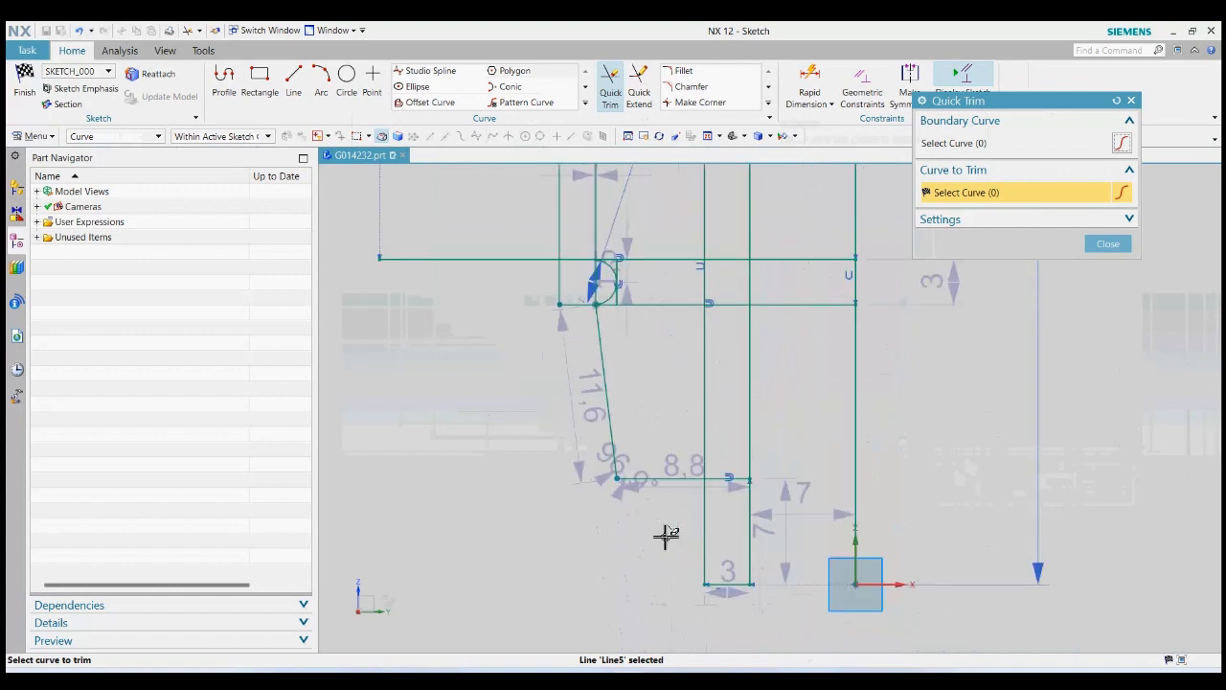
scroll(635, 544, "down", 2)
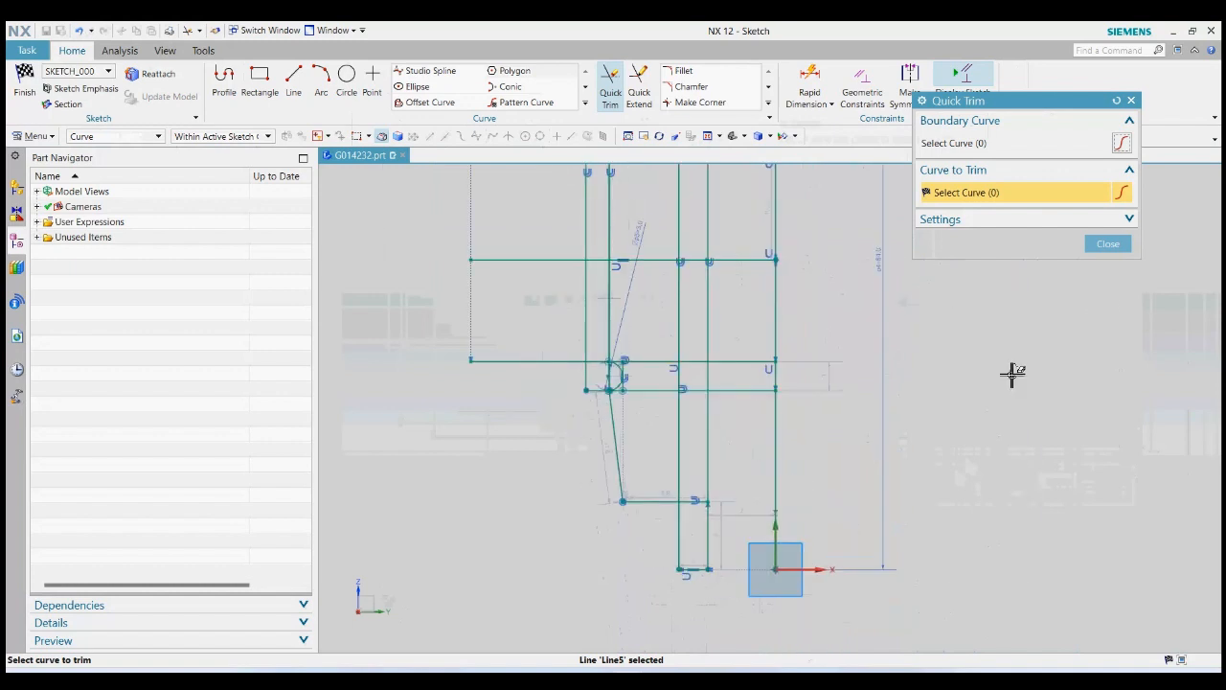
left_click(1109, 243)
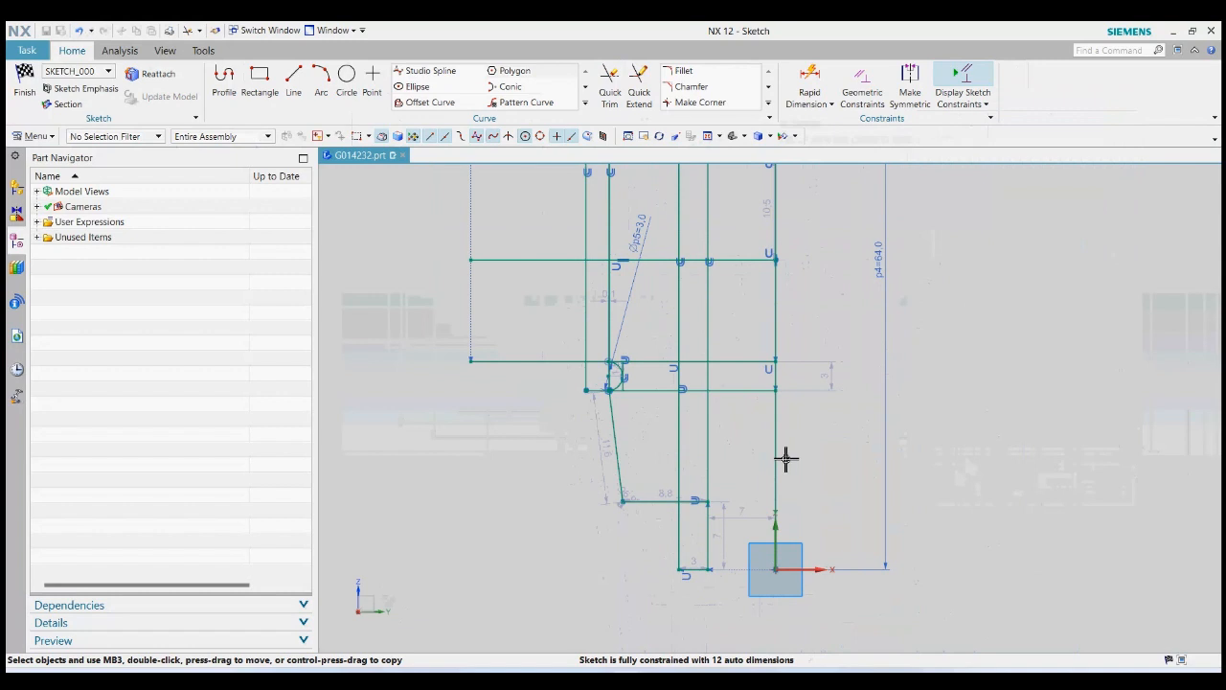
Draw a slanted line from where the 7 mm-high line crosses the vertical line at X -10 to the half-circle's lower end
scroll(623, 374, "up", 4)
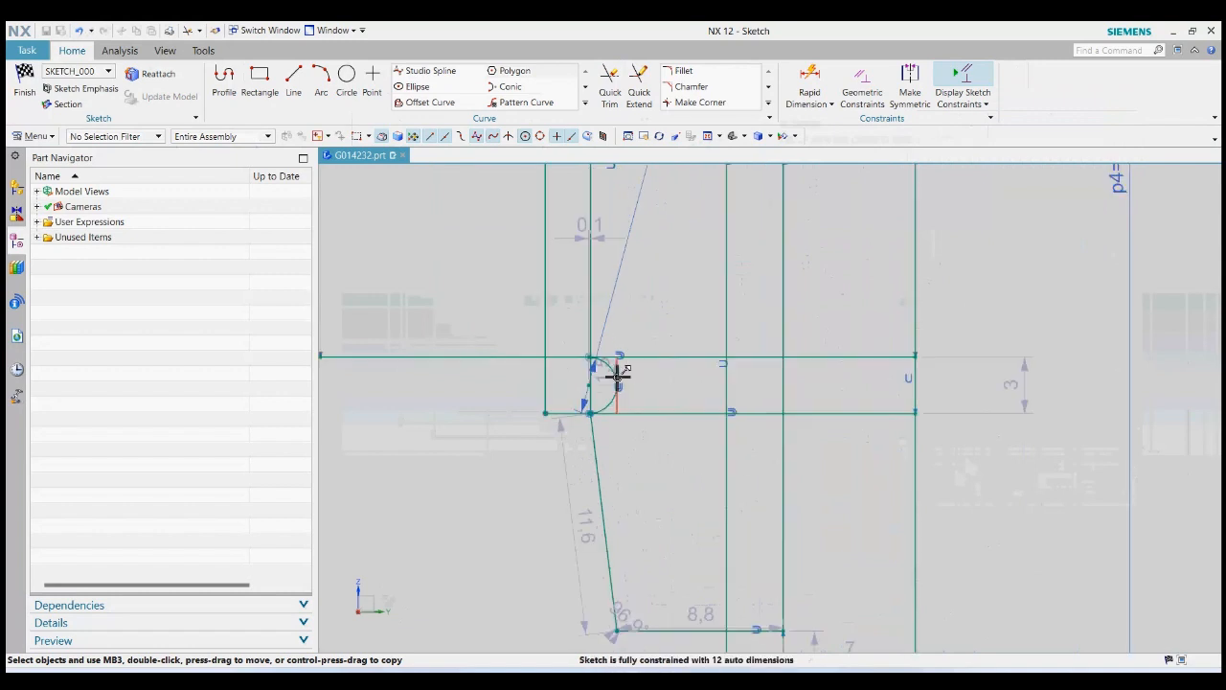
scroll(575, 436, "down", 3)
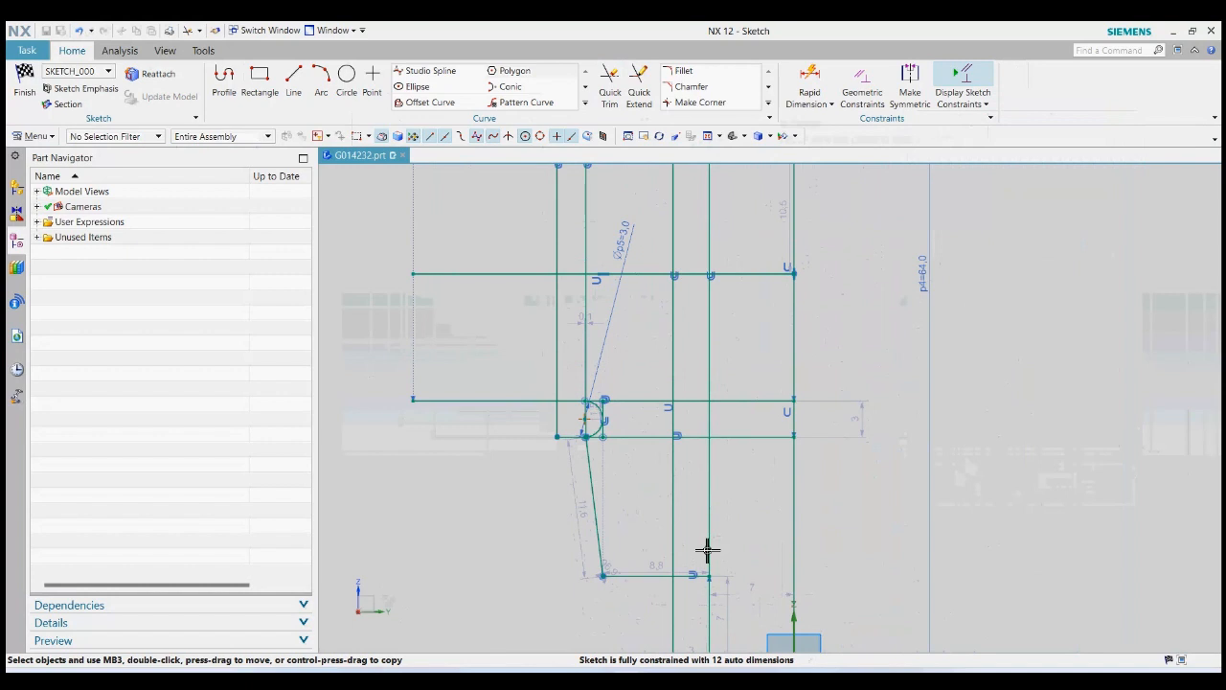
left_click(293, 76)
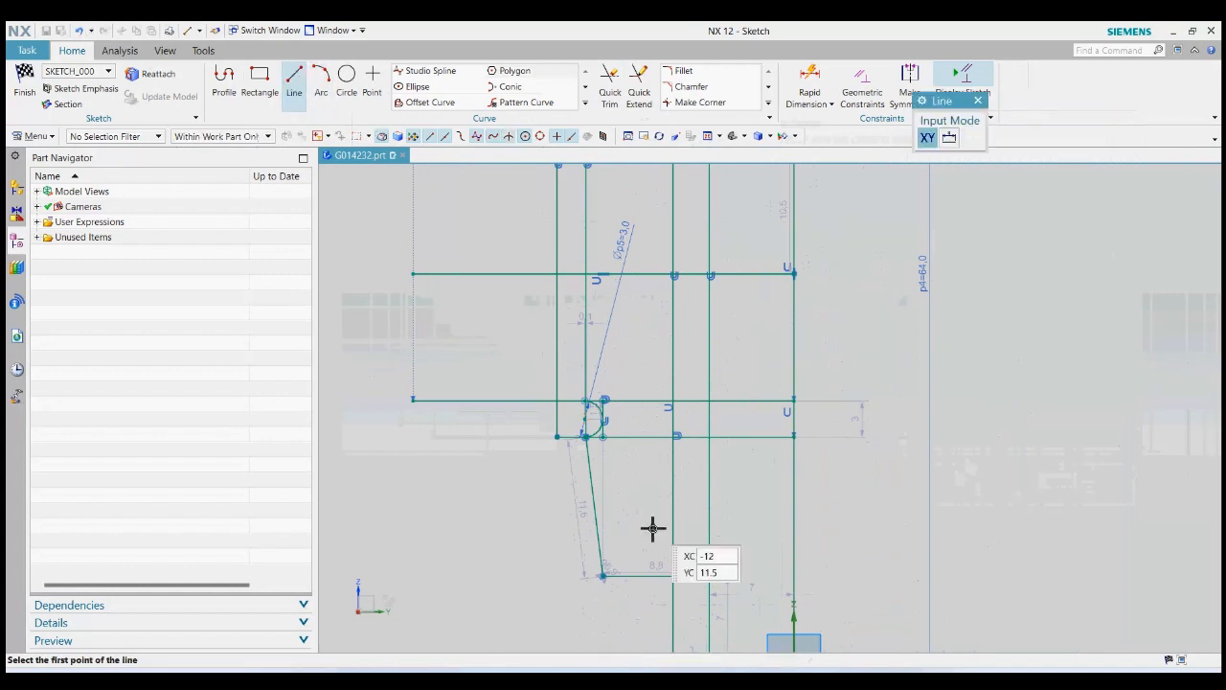
left_click(675, 575)
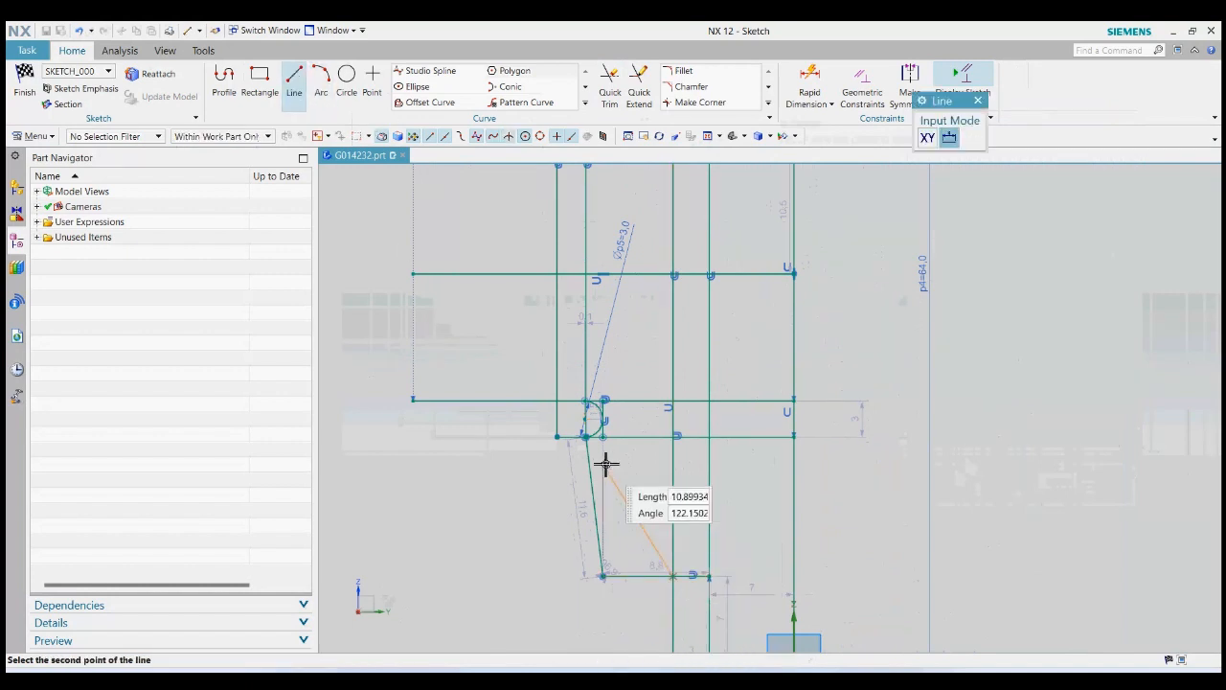
scroll(588, 438, "up", 4)
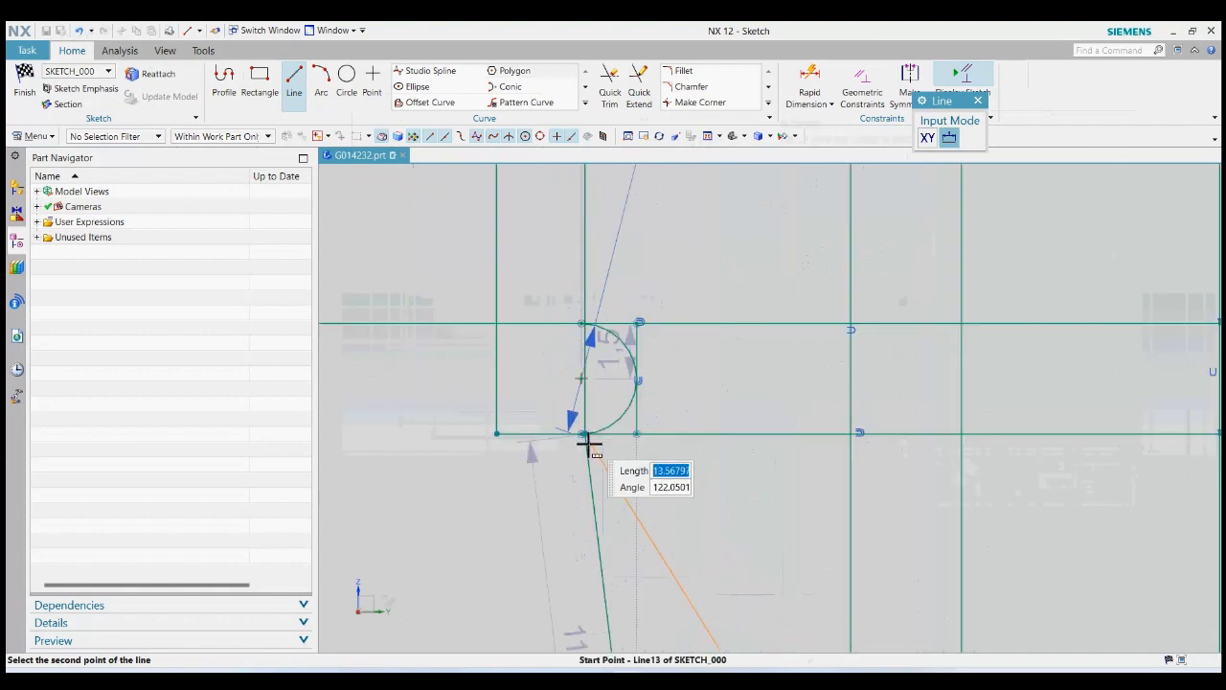
left_click(586, 420)
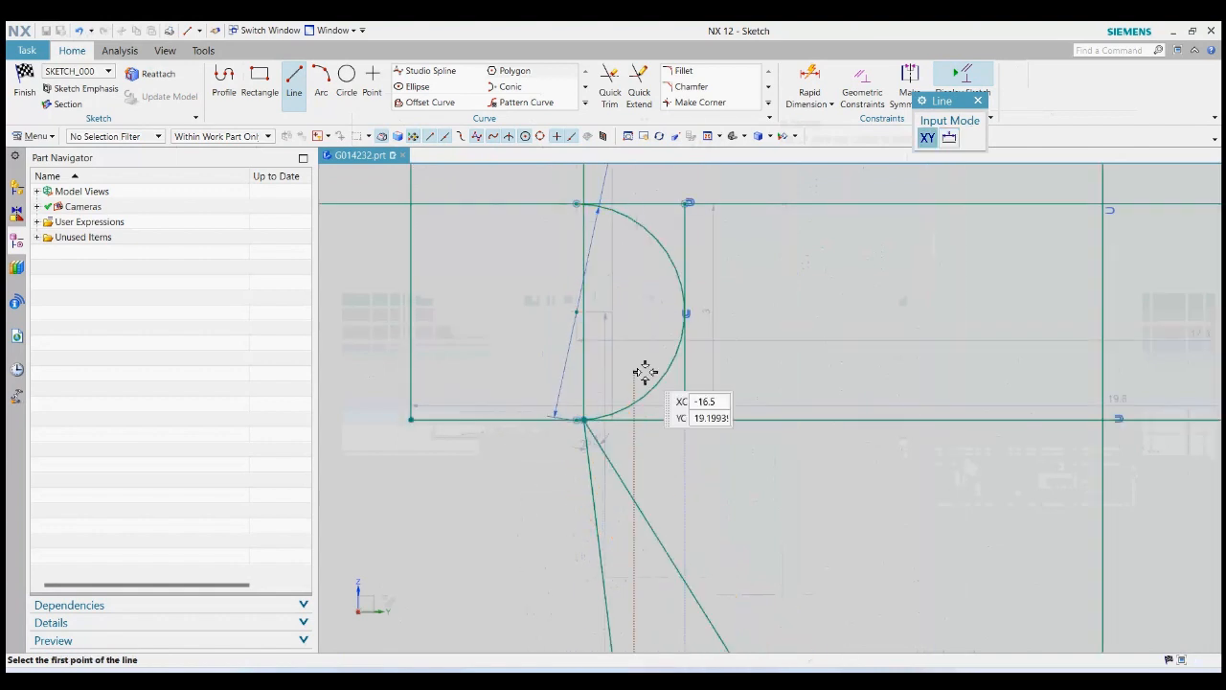
scroll(643, 371, "down", 4)
left_click(977, 102)
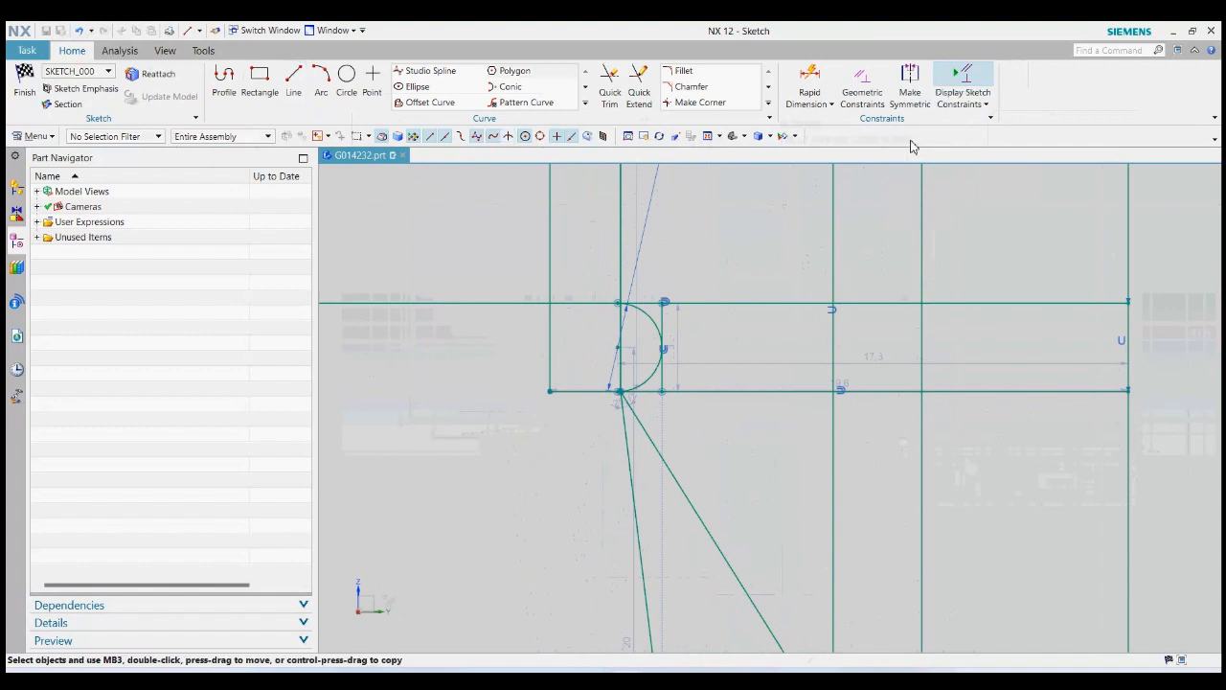
Quick Trim the steeper original slanted line and the whole short 7 mm-high horizontal line
scroll(684, 393, "down", 4)
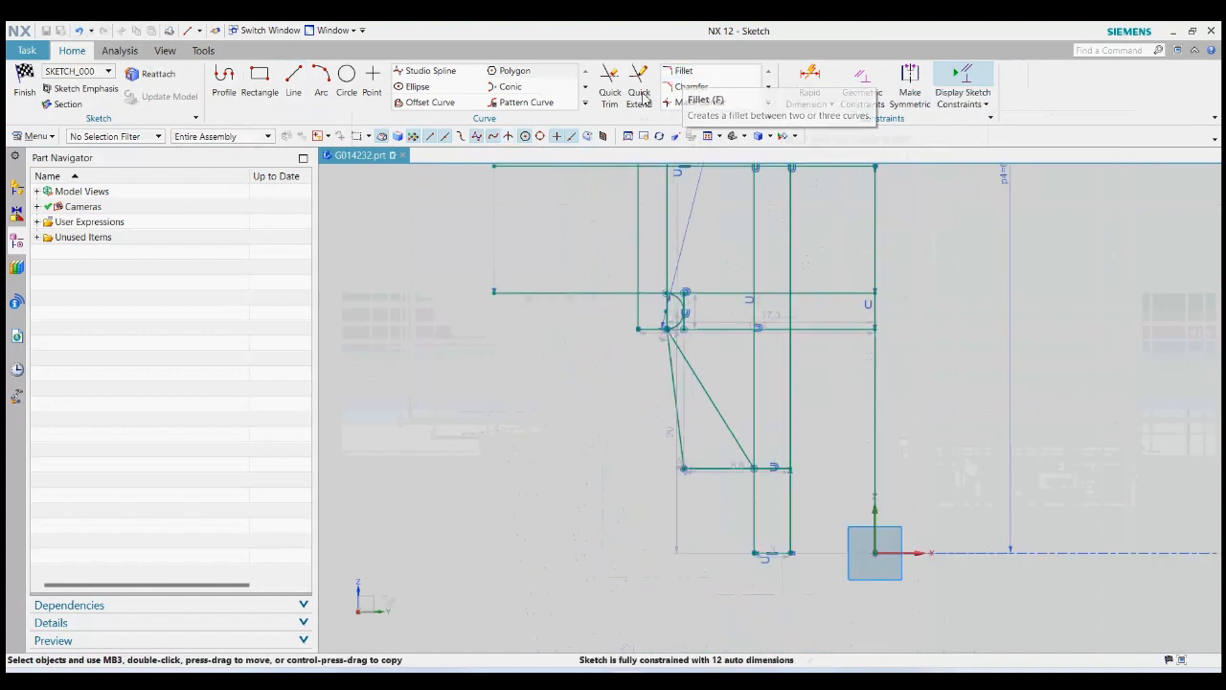
left_click(610, 84)
left_click(680, 414)
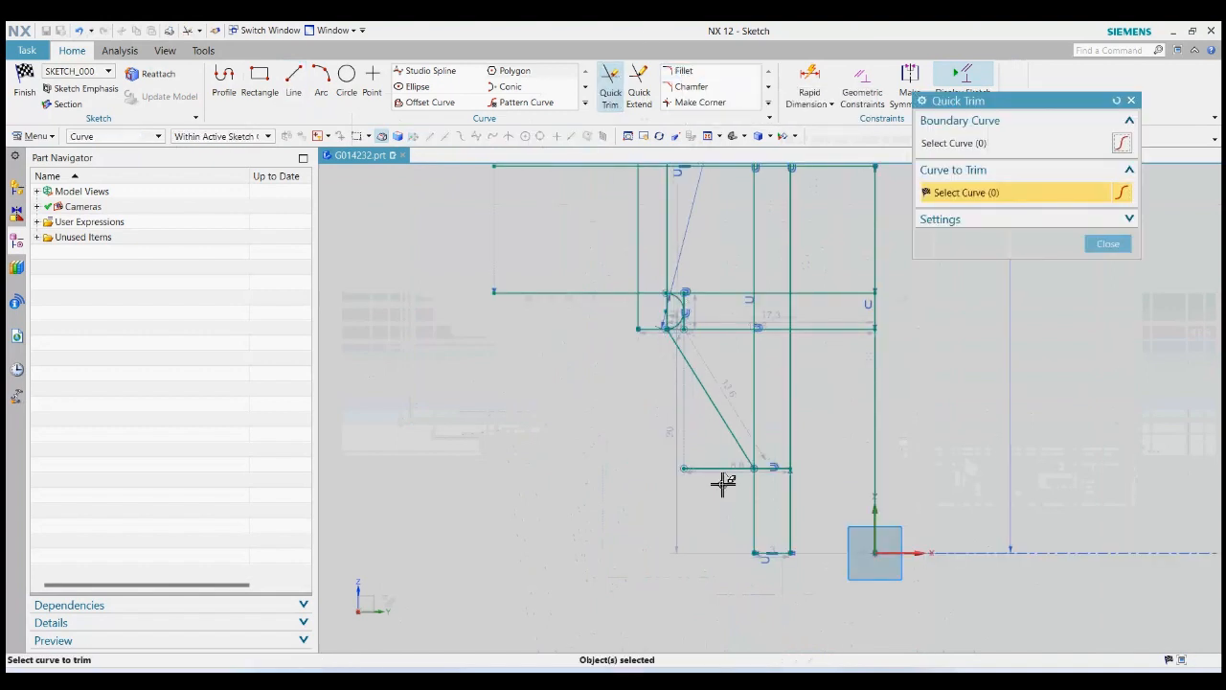
left_click(774, 469)
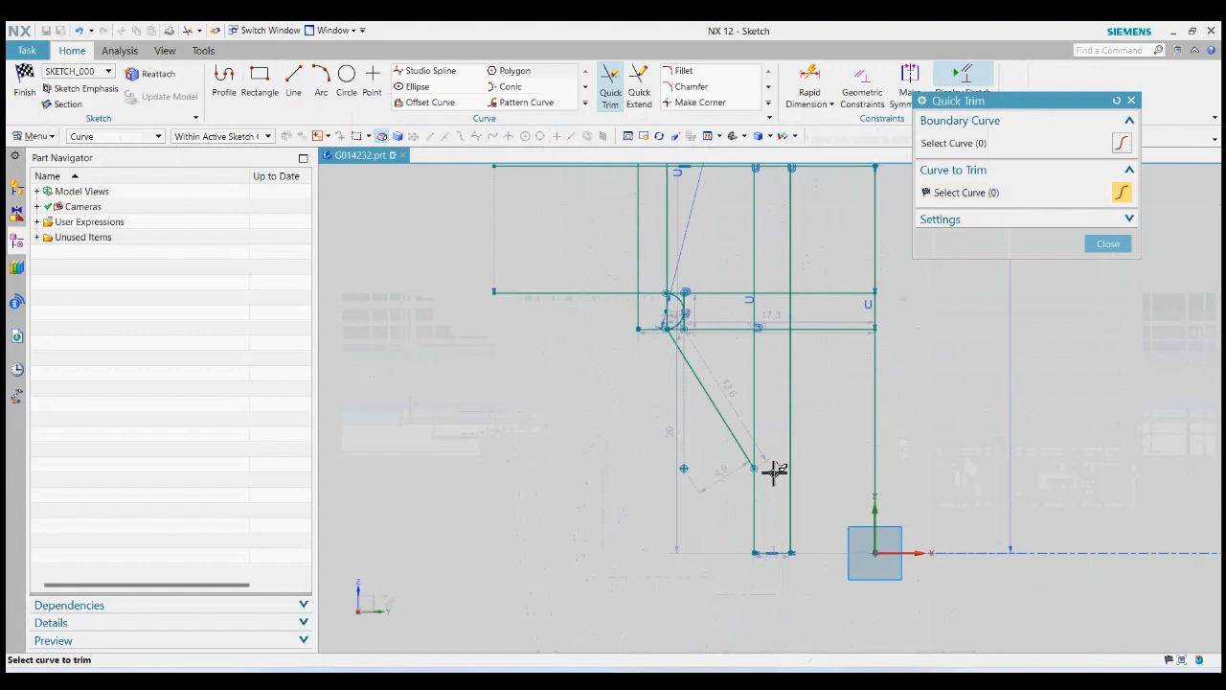
left_click(1109, 244)
Draw a slanted line from the outermost vertical line's lower end to the existing slanted line's lower endpoint
scroll(703, 460, "down", 2)
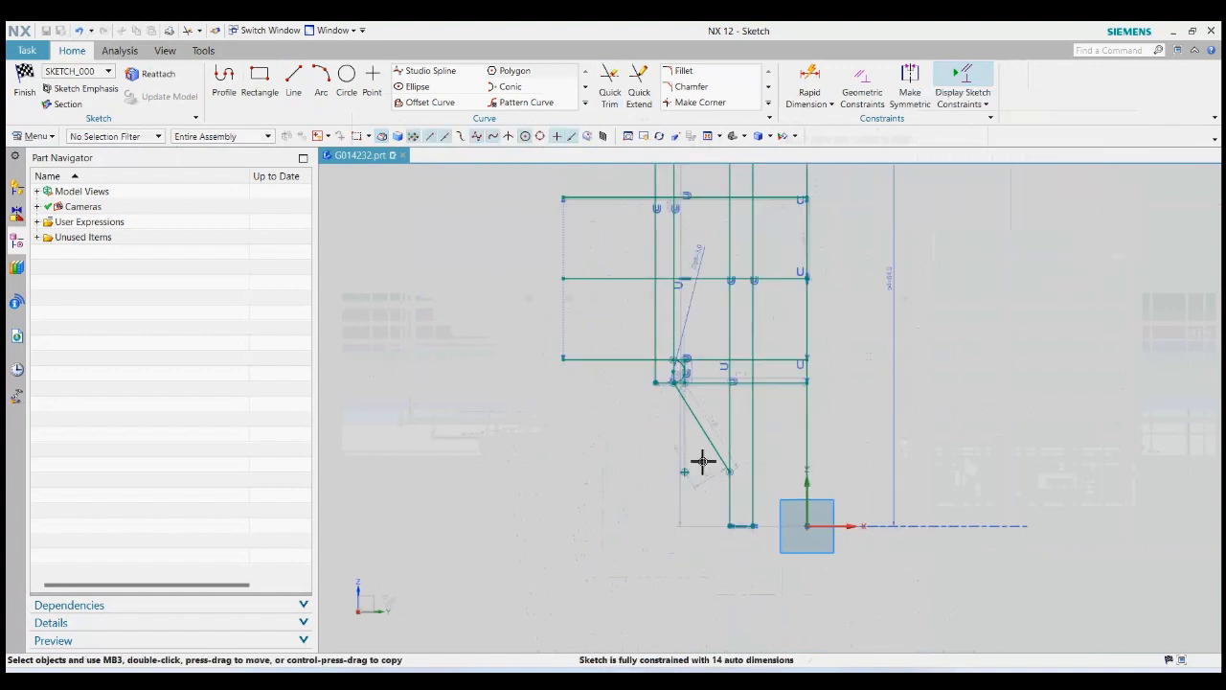
scroll(684, 348, "up", 4)
scroll(634, 522, "down", 1)
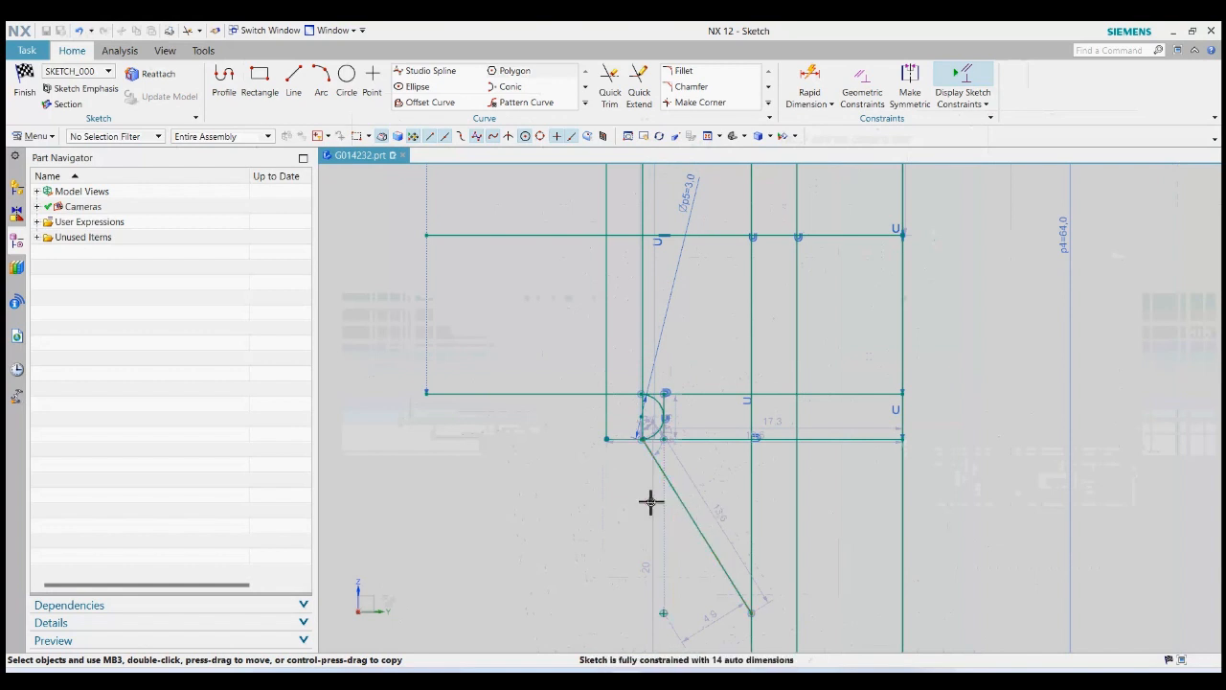
scroll(600, 348, "down", 3)
scroll(611, 449, "up", 3)
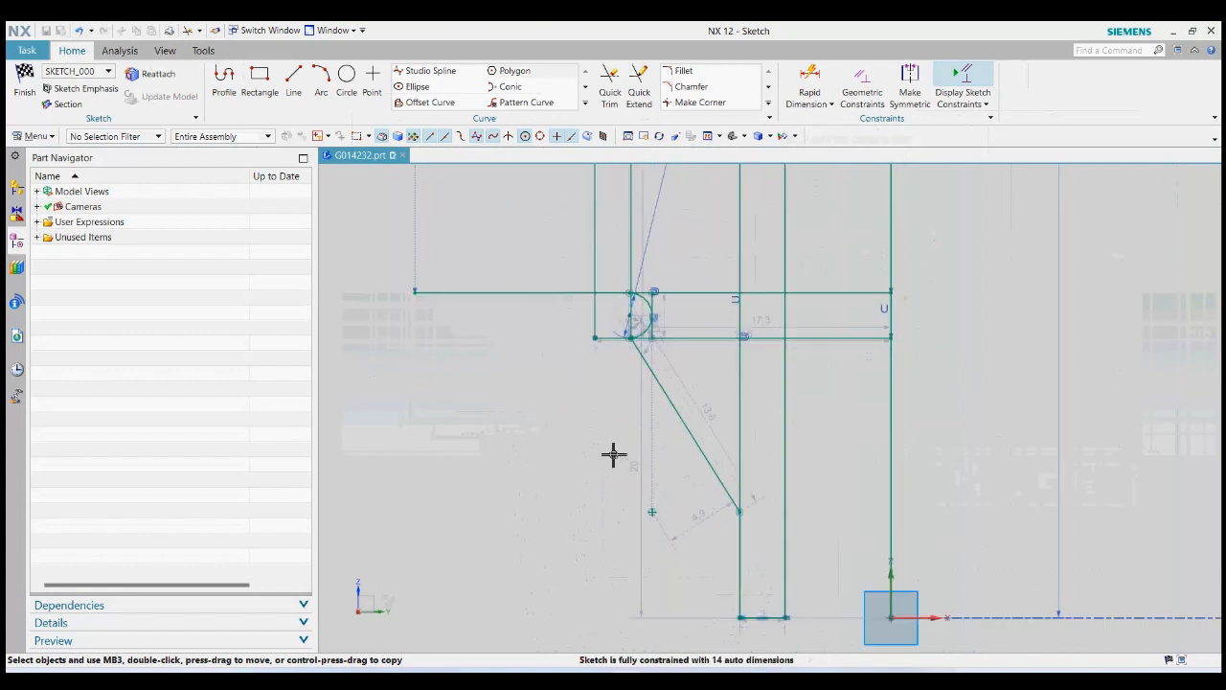
left_click(294, 84)
left_click(631, 337)
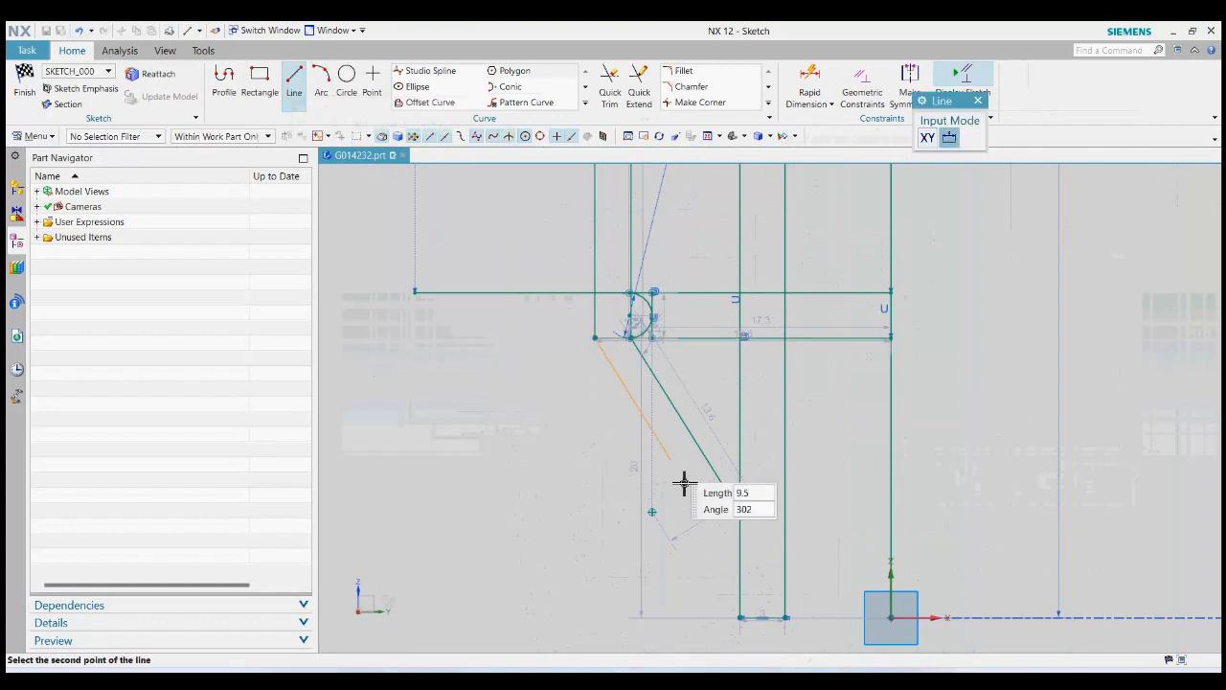
left_click(739, 511)
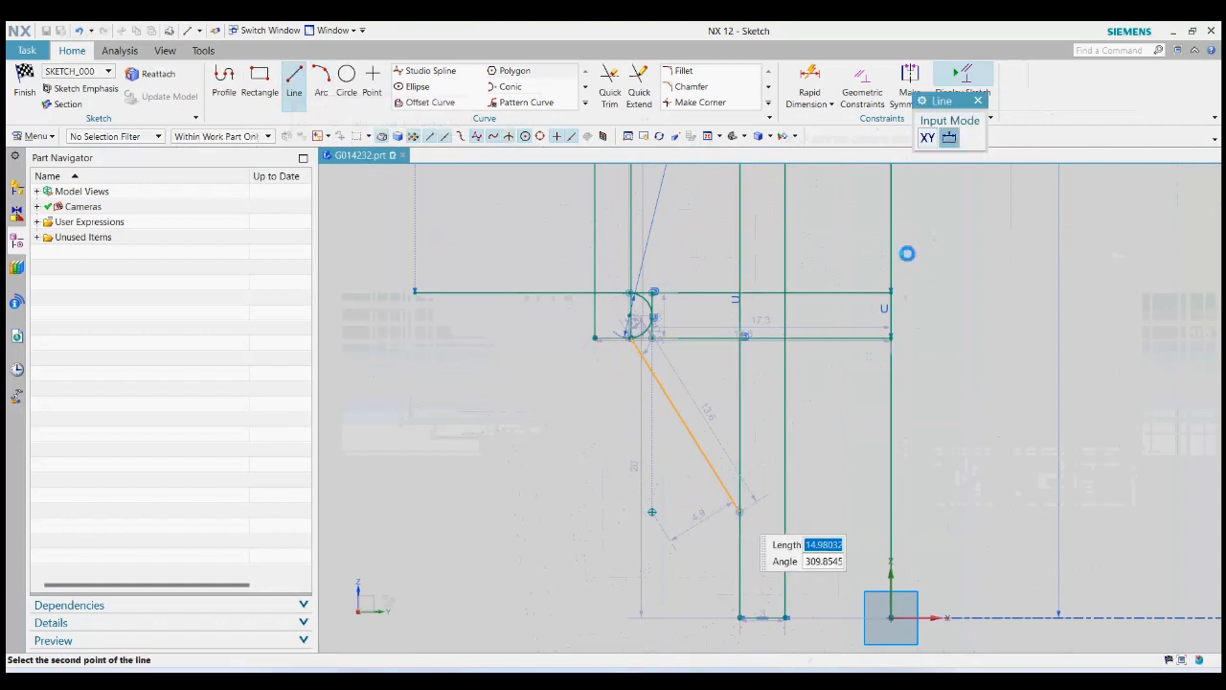
left_click(978, 101)
Quick Trim the inner slanted line that starts at the half-circle's lower end
left_click(616, 107)
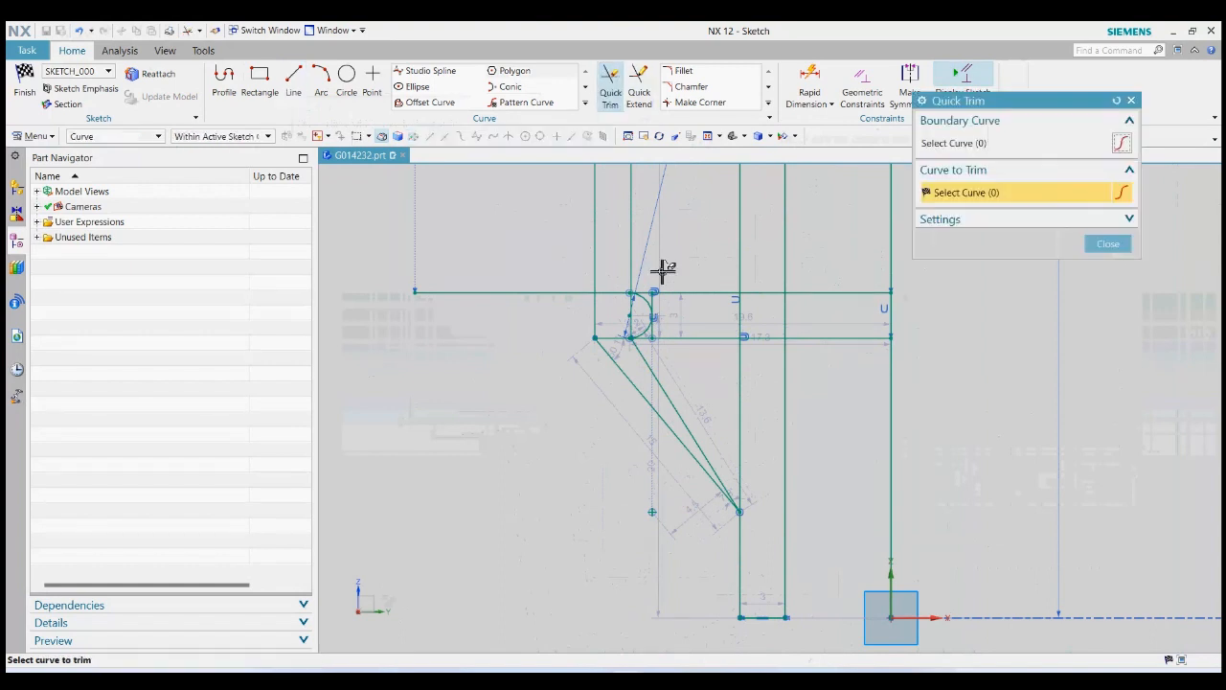
left_click(672, 406)
left_click(1105, 245)
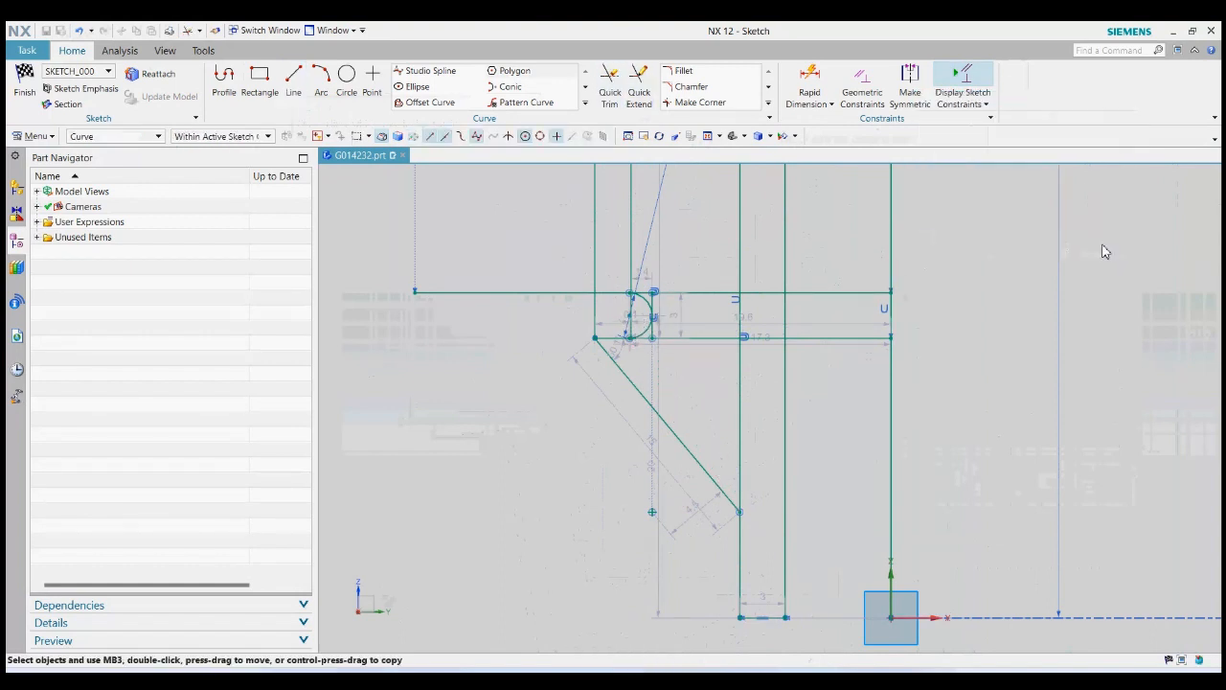
Move the half-circle arc 3 mm upward along the vertical axis with Move Curve
left_click(768, 103)
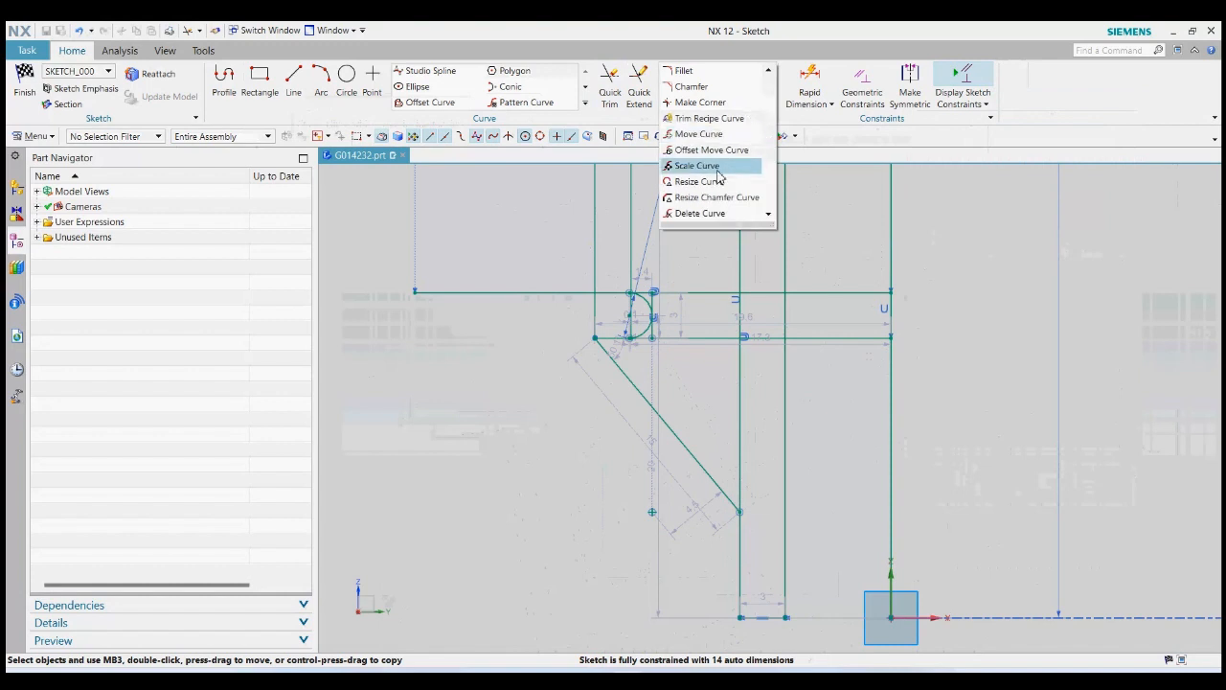
left_click(695, 134)
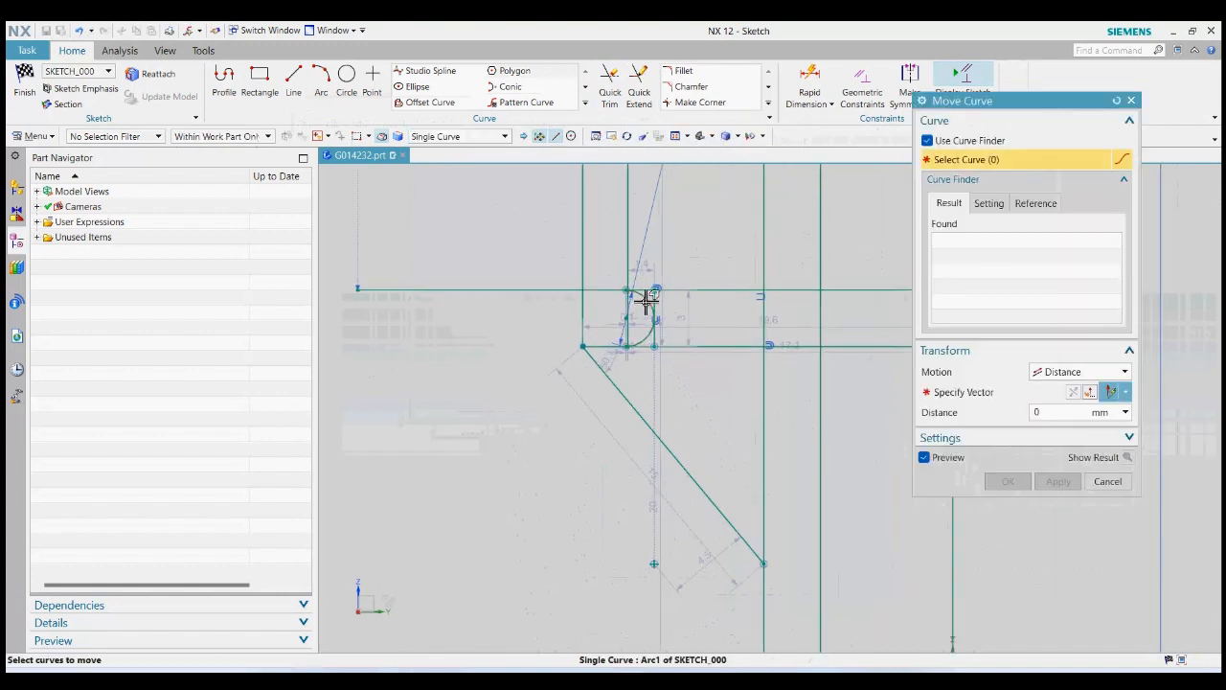
left_click(650, 299)
left_click(645, 264)
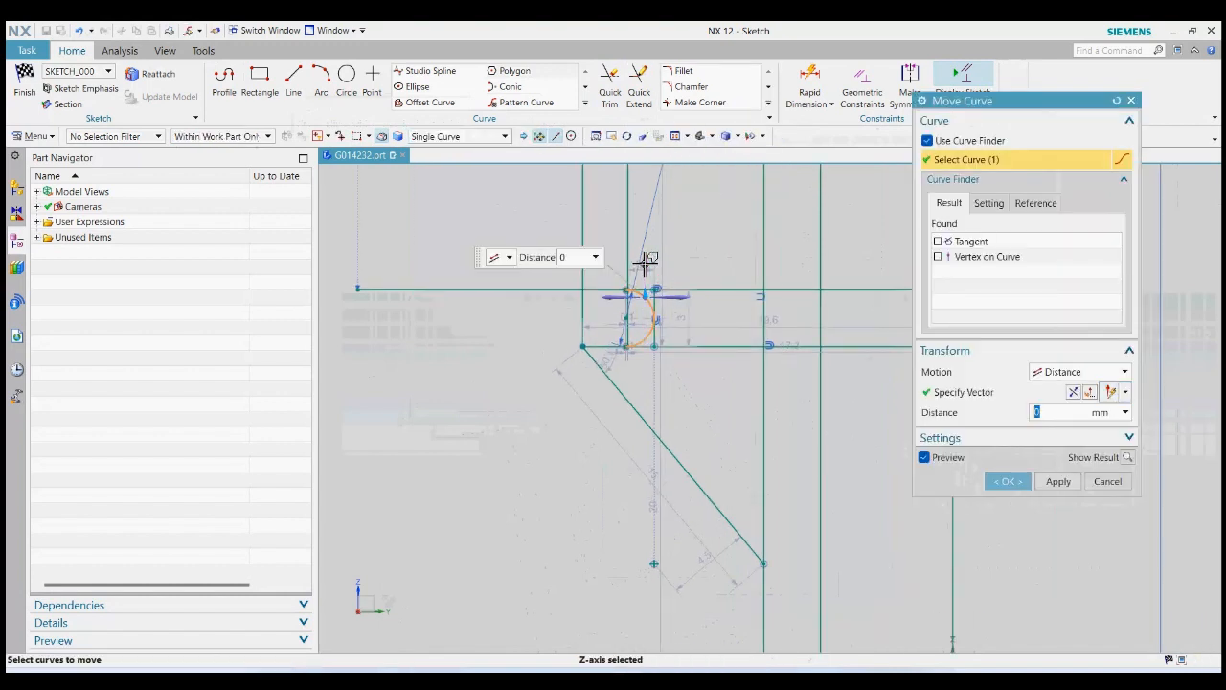
type("3")
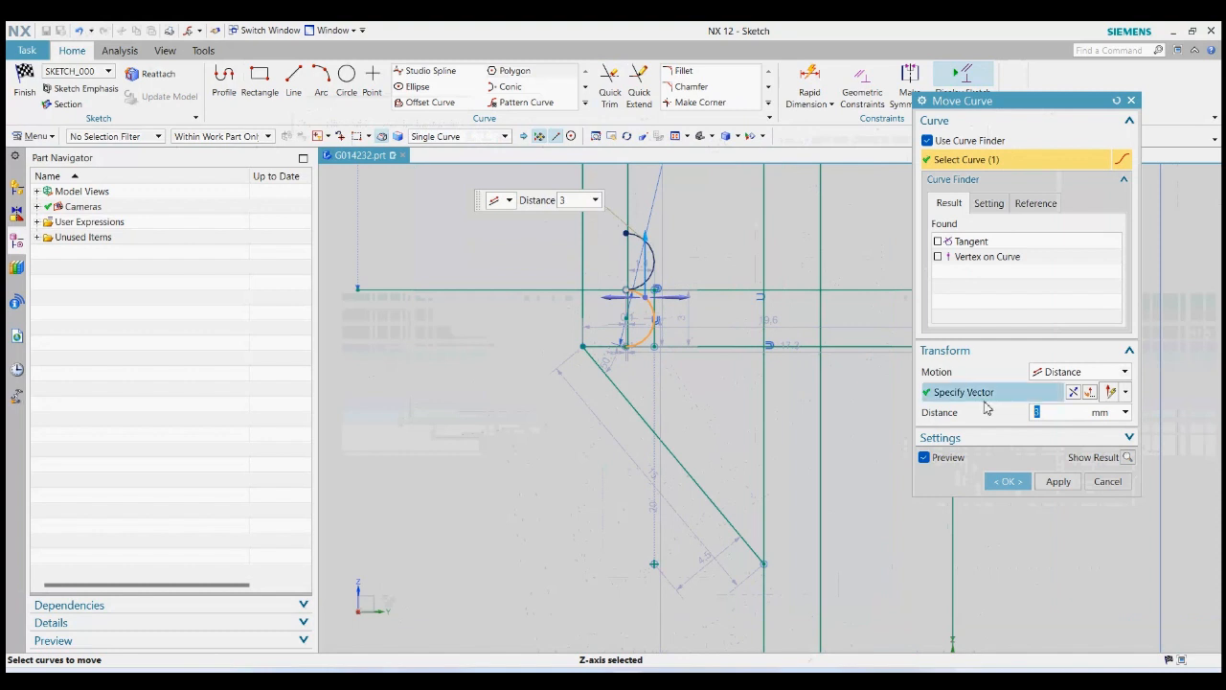
left_click(1005, 480)
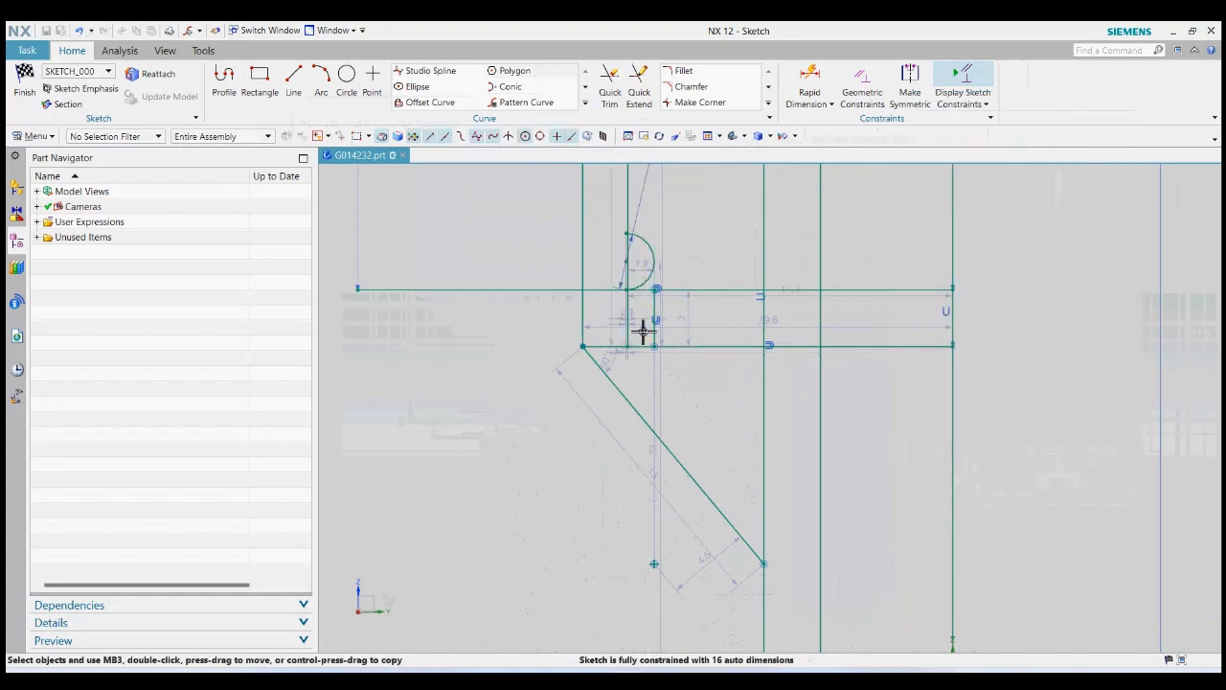
Quick Trim the outermost vertical line above the half-circle's lower end and the two short vertical segments between the lowest two horizontal lines
left_click(610, 88)
scroll(638, 419, "down", 1)
scroll(638, 418, "down", 2)
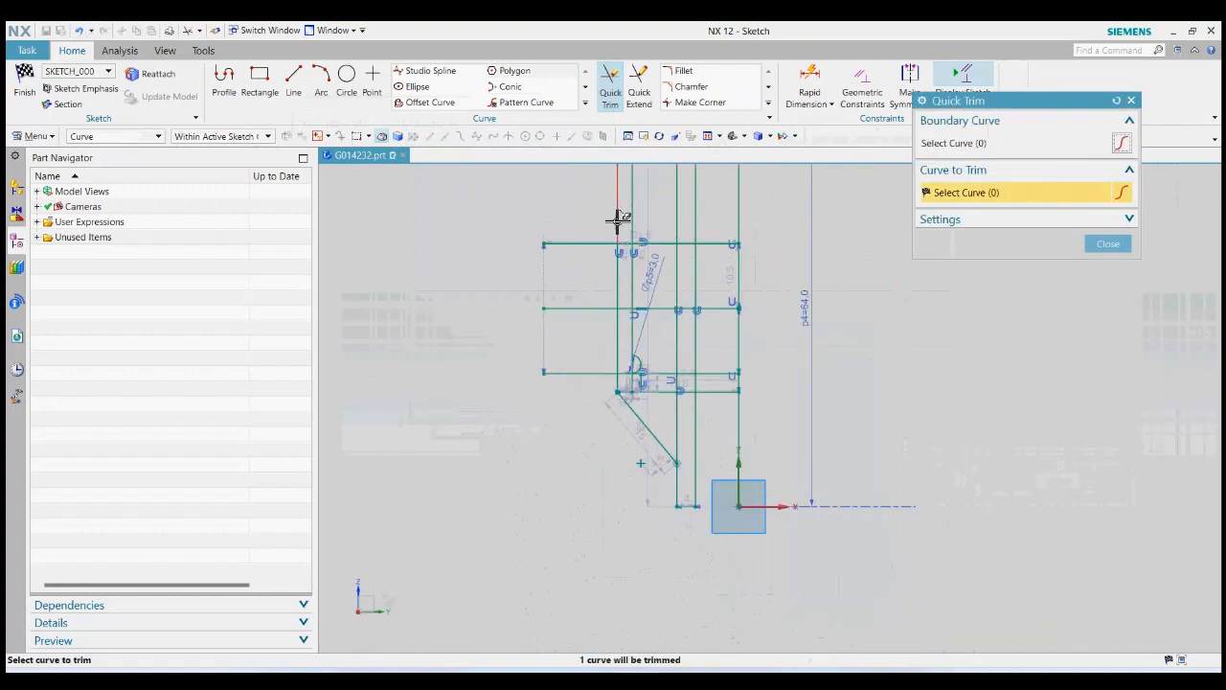
scroll(635, 405, "up", 3)
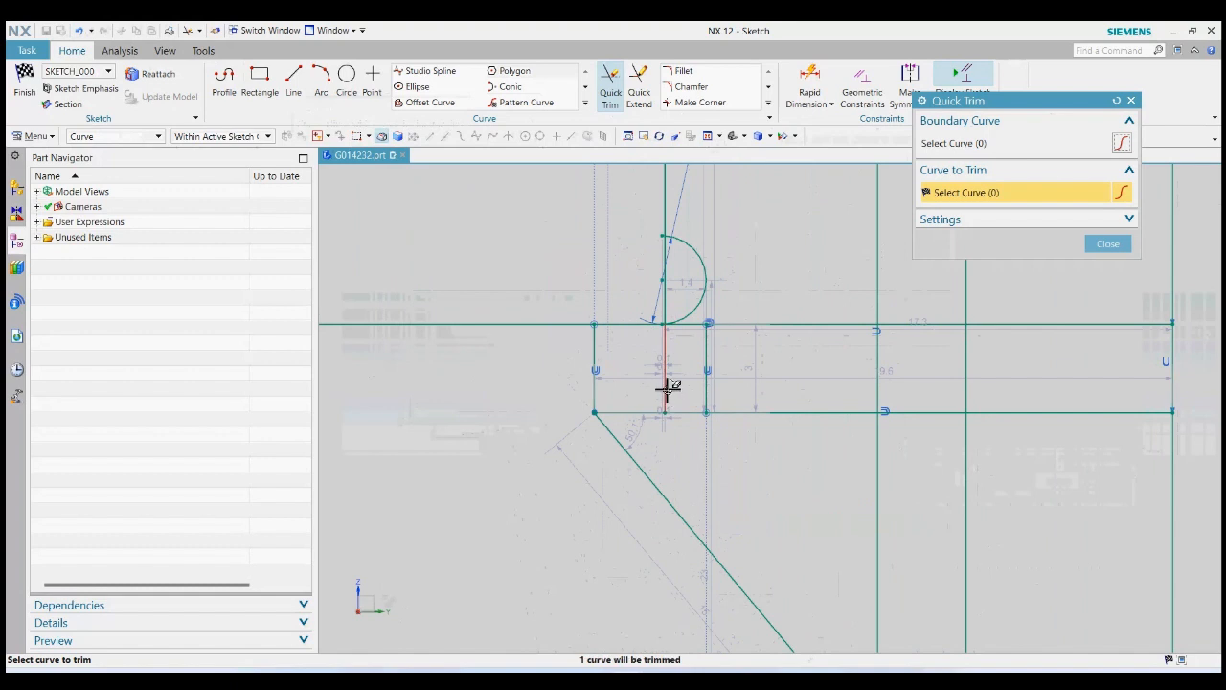
left_click(666, 392)
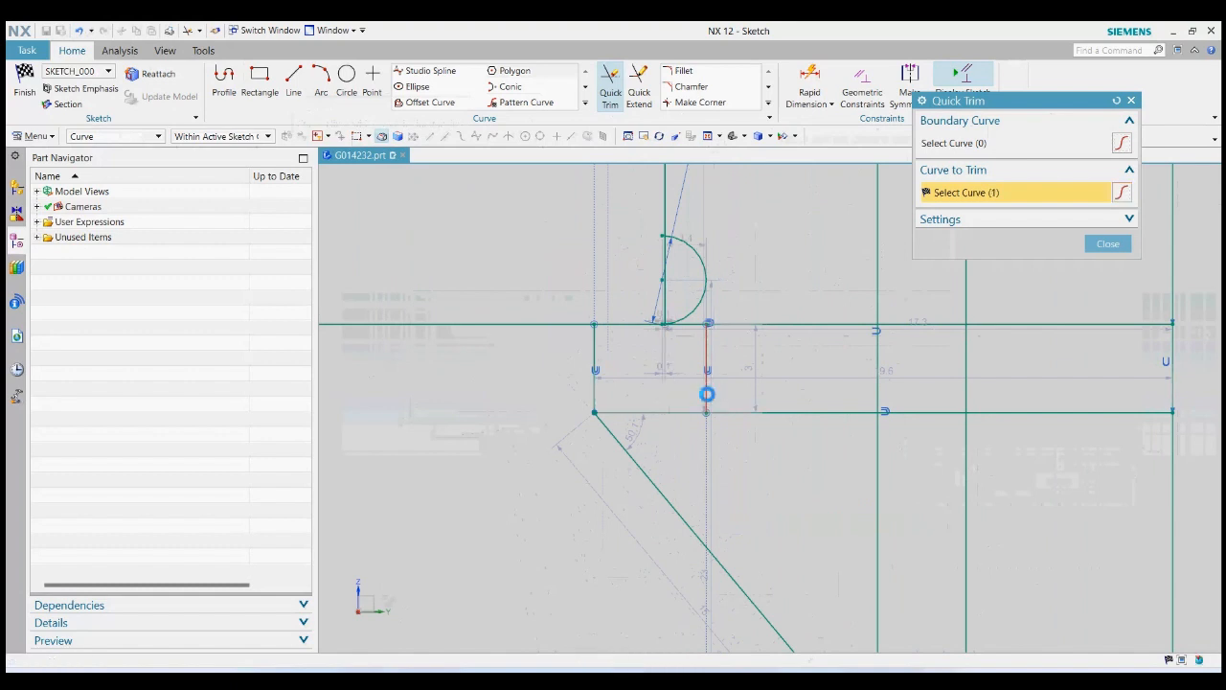
left_click(707, 395)
Quick Trim the lowest two horizontal lines, keeping only the short ledge between the outer vertical edge and the half-circle's lower end
scroll(684, 374, "down", 2)
left_click(901, 396)
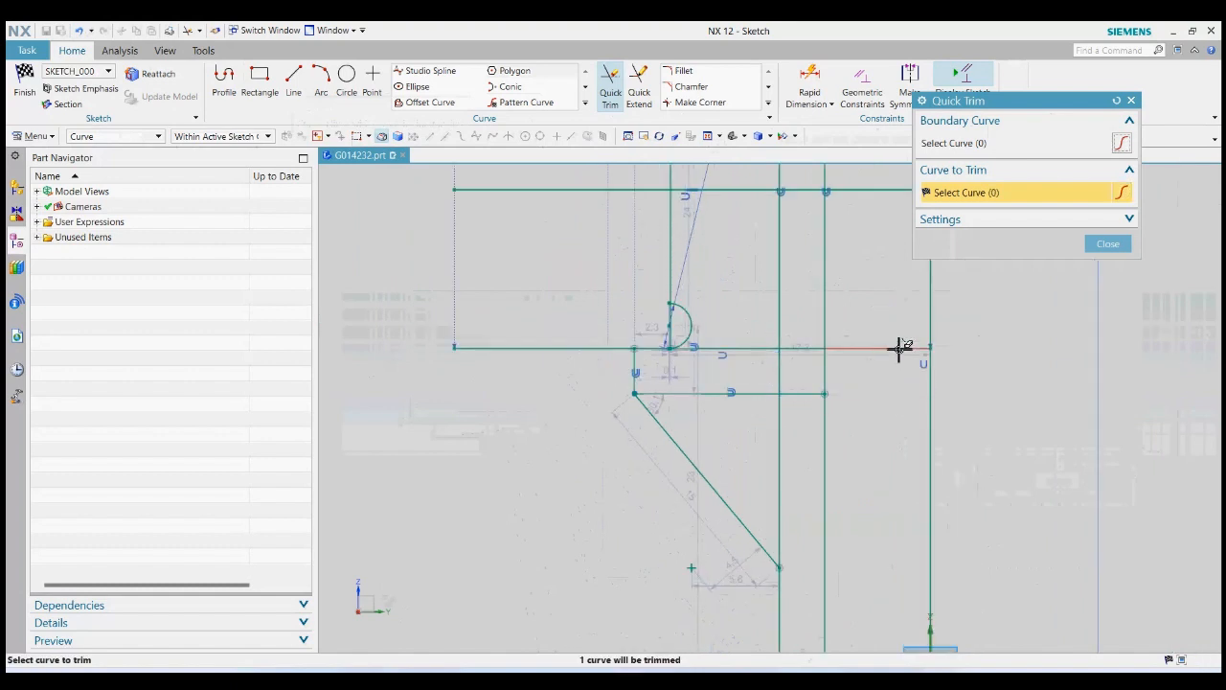
left_click(900, 348)
left_click(810, 348)
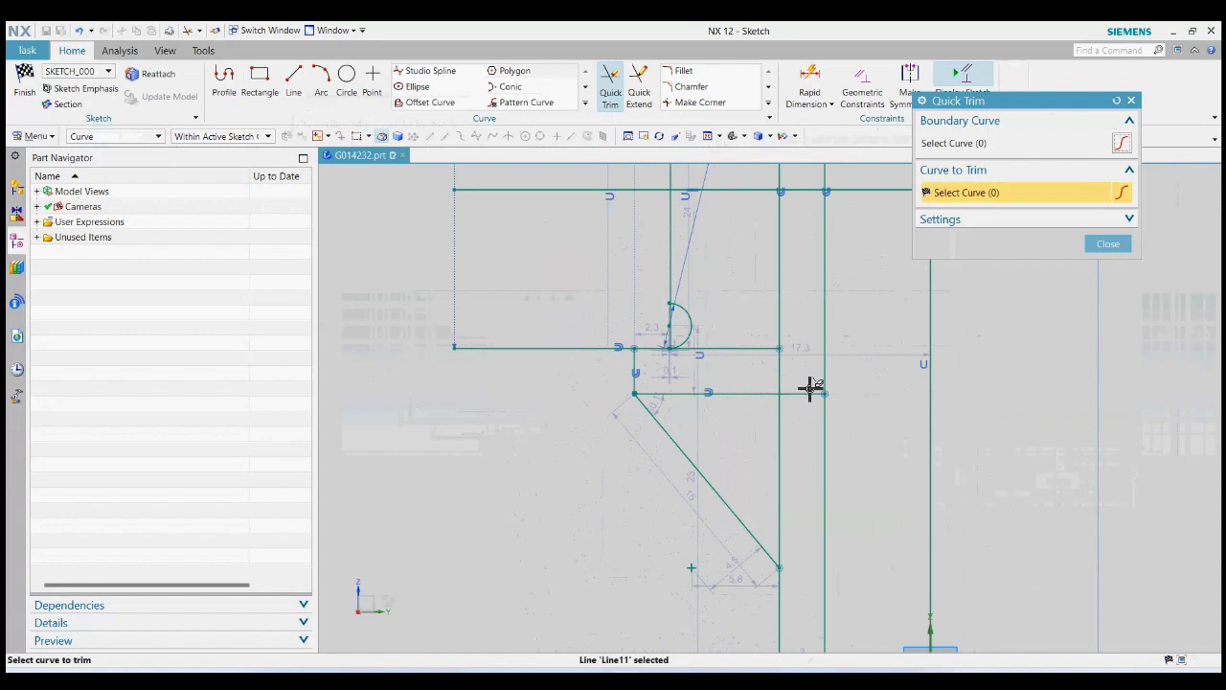
left_click(753, 392)
left_click(731, 348)
left_click(620, 348)
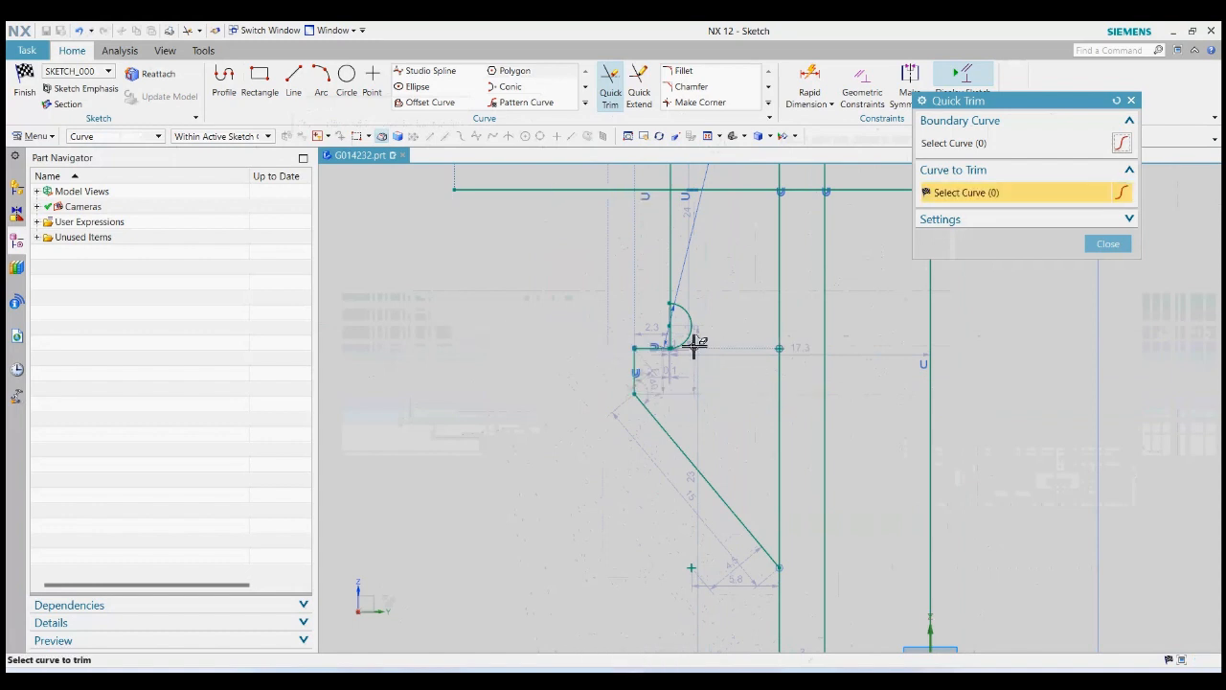
left_click(1104, 243)
Try to Quick Trim the vertical line segment that closes the half-circle's open side
scroll(680, 327, "up", 3)
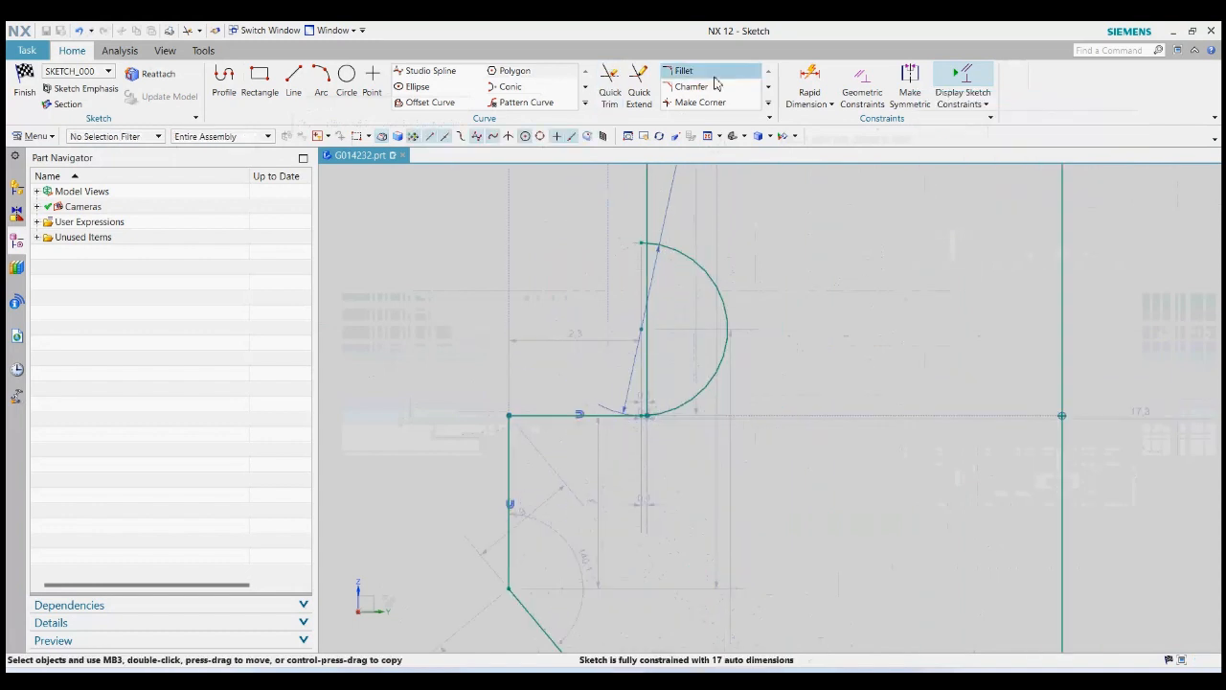
left_click(610, 84)
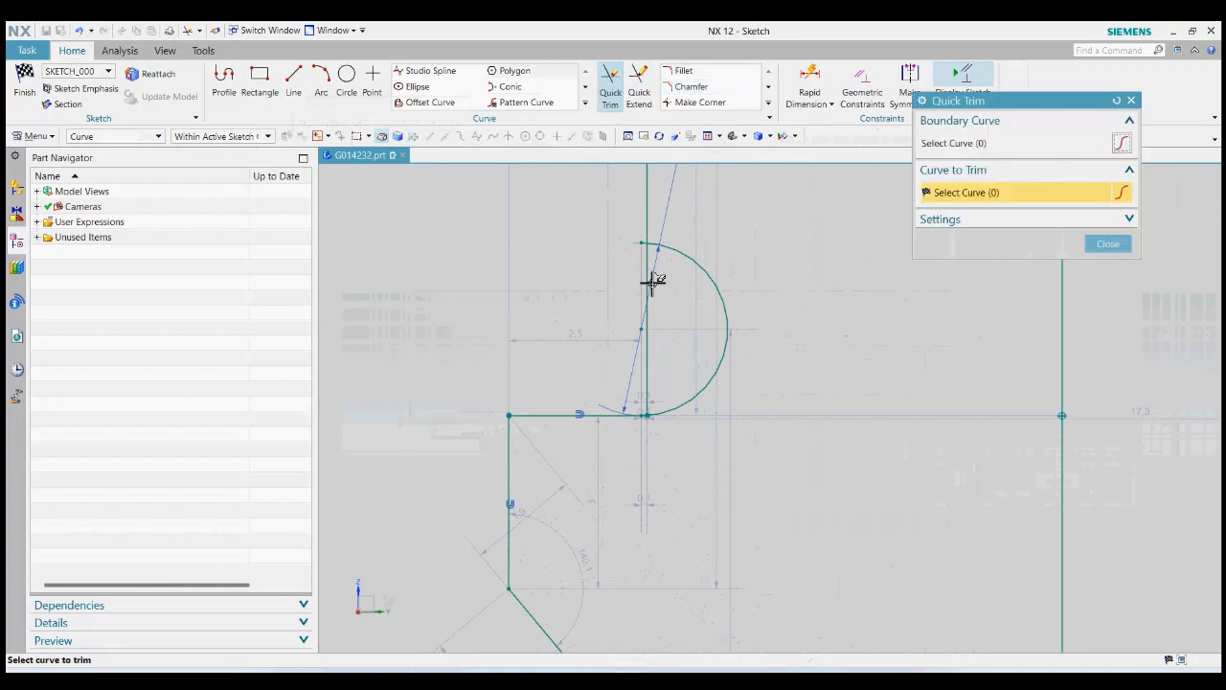
left_click(649, 380)
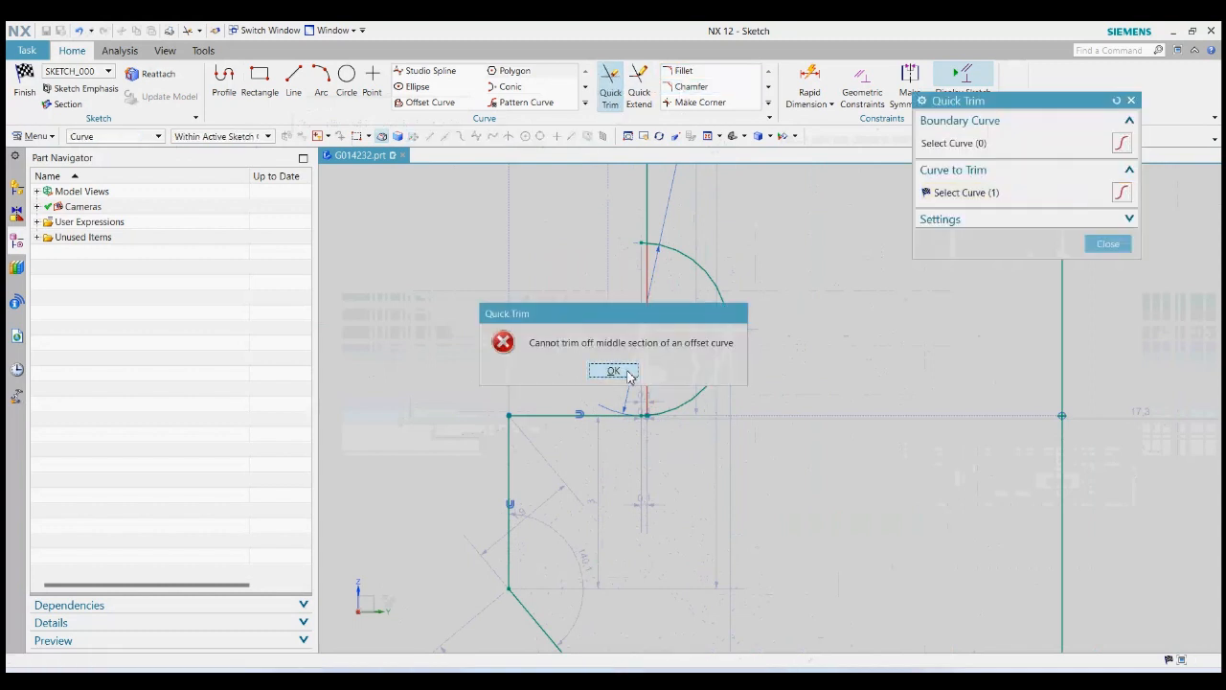
left_click(617, 368)
scroll(651, 401, "up", 3)
left_click(648, 413)
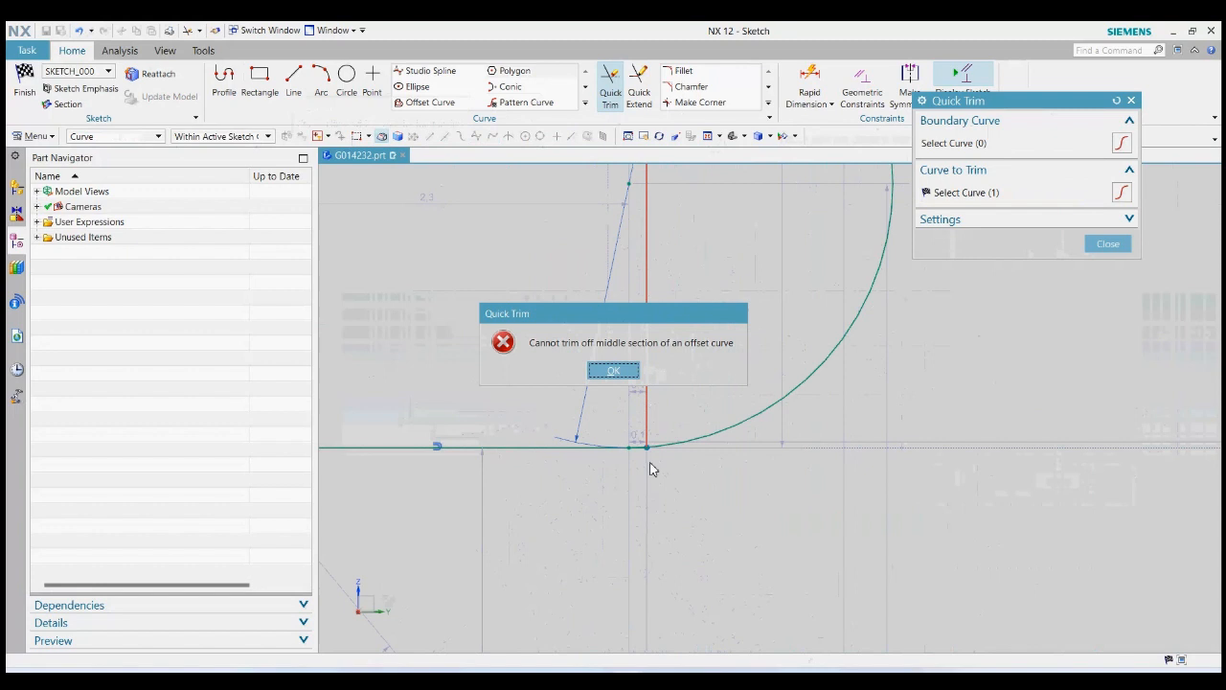
left_click(617, 369)
scroll(602, 397, "down", 3)
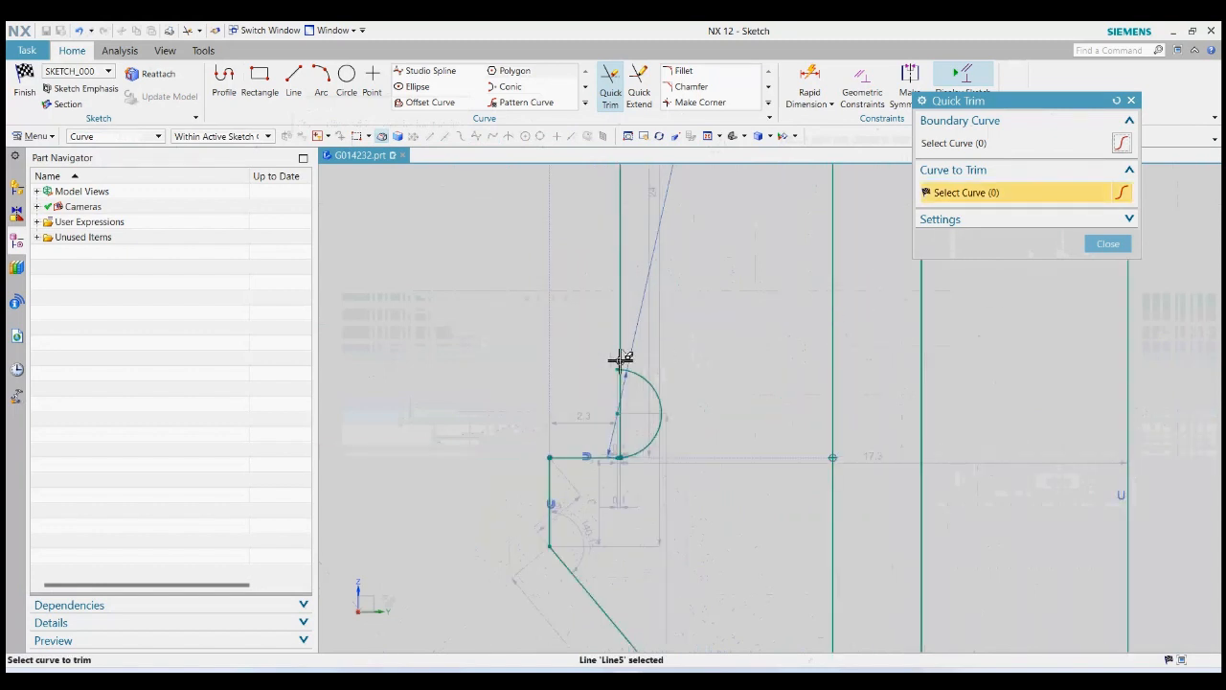
Quick Trim the vertical line above the half-circle in sections, followed by its segment across the arc's open side
scroll(623, 361, "up", 2)
scroll(627, 383, "down", 6)
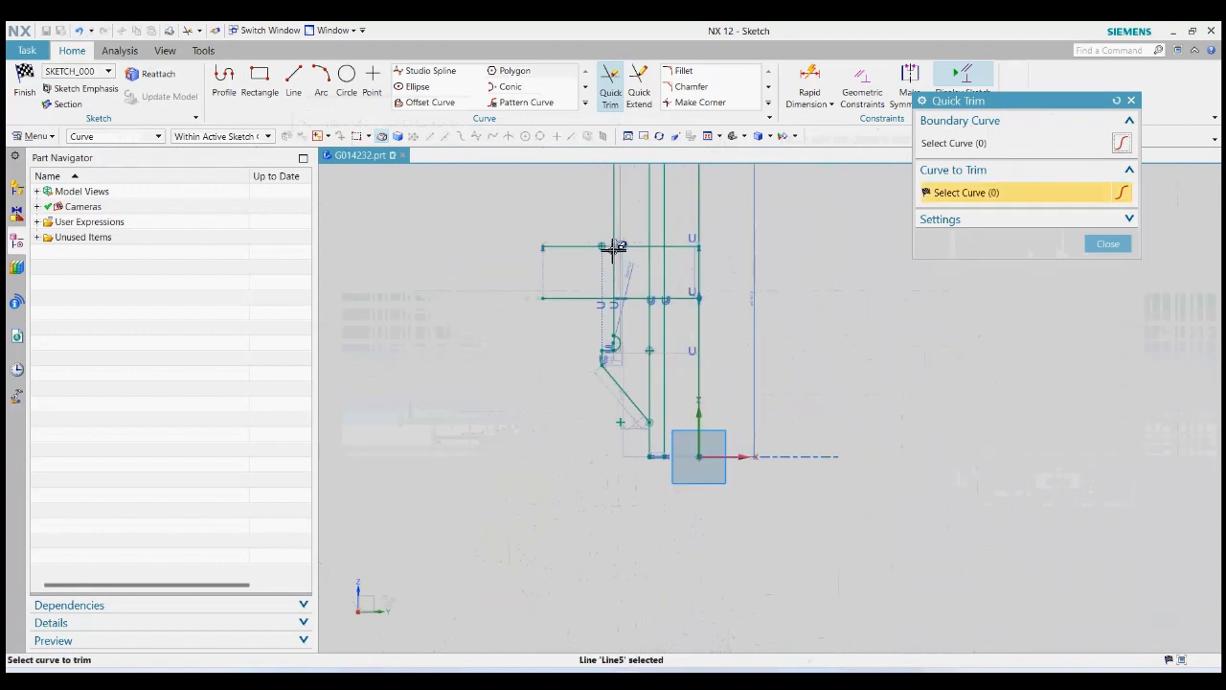
scroll(613, 328, "up", 3)
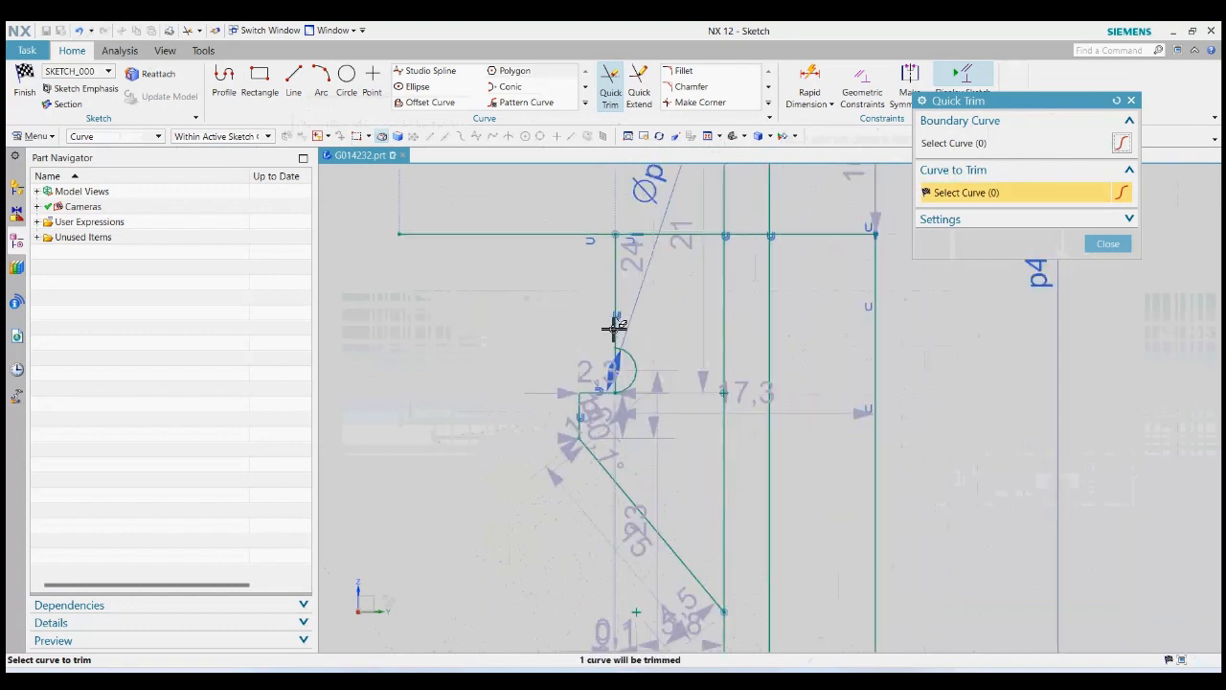
left_click(615, 318)
scroll(616, 385, "up", 3)
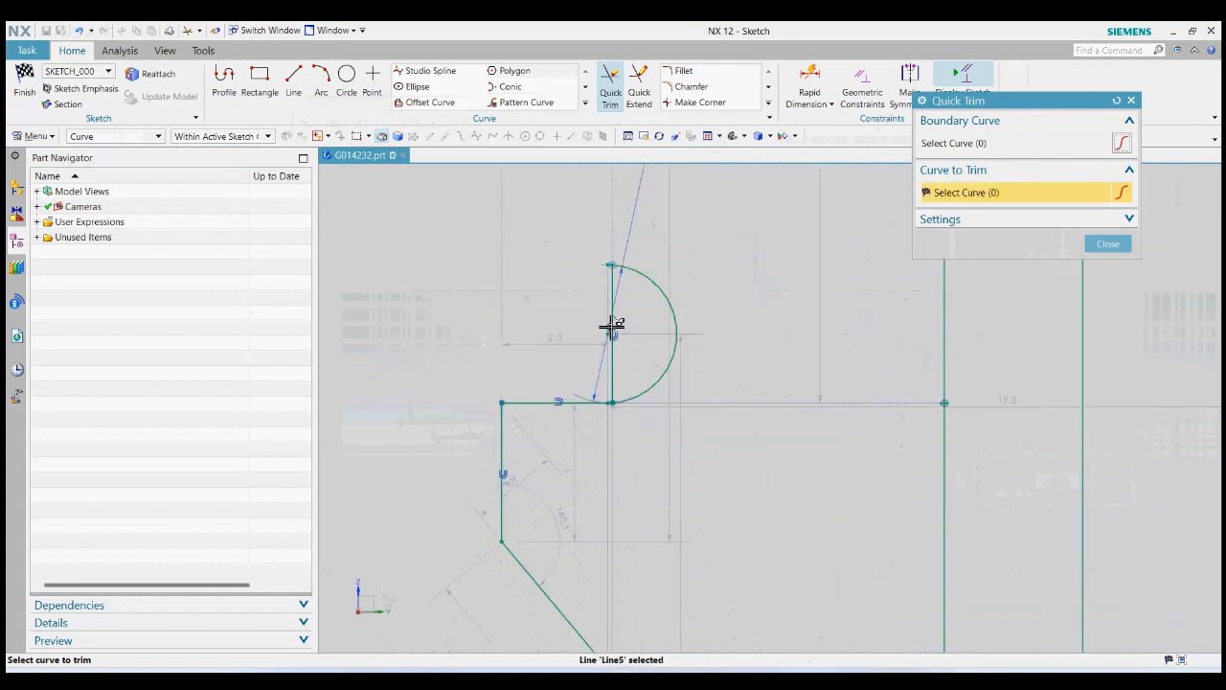
left_click(616, 287)
scroll(610, 413, "up", 3)
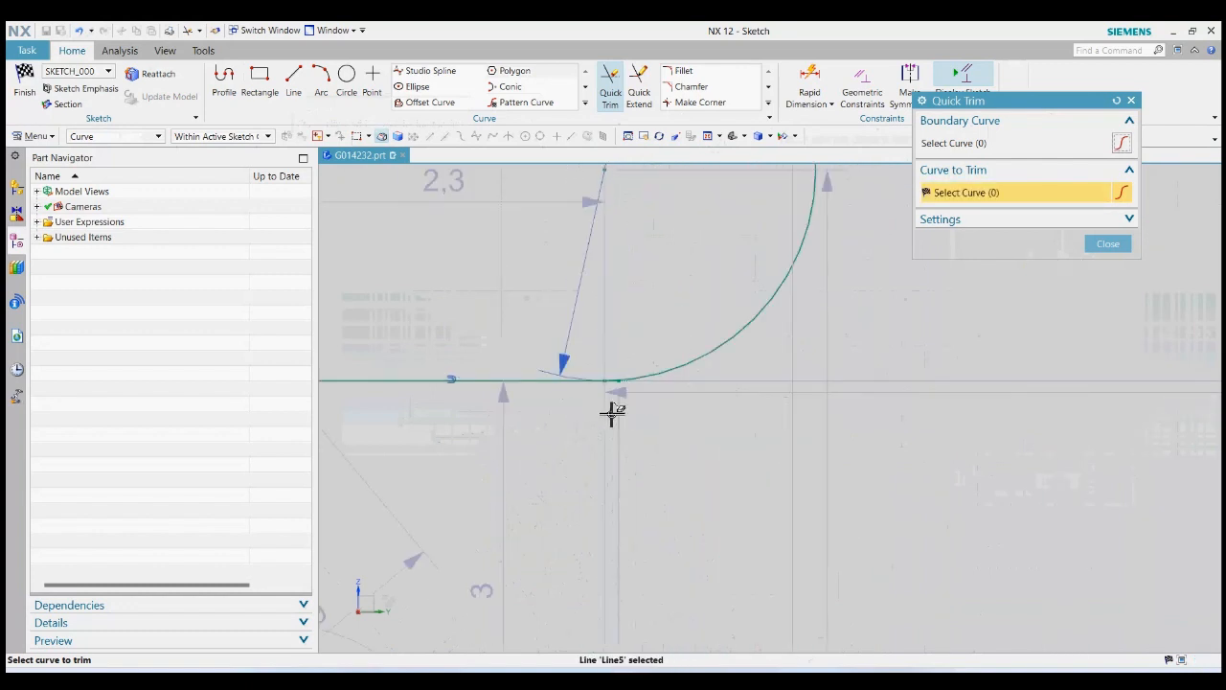
left_click(1108, 244)
Quick Trim the tiny overhang of the horizontal ledge line past the half-circle's lower endpoint
scroll(575, 330, "up", 4)
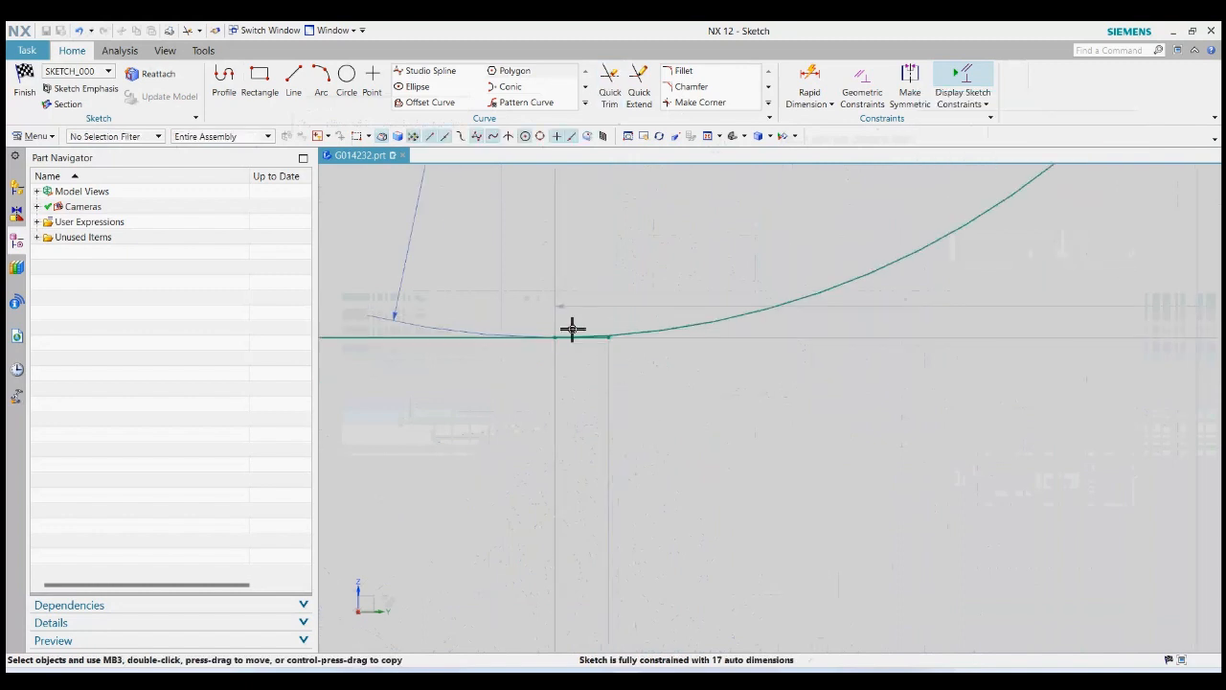
scroll(638, 422, "down", 3)
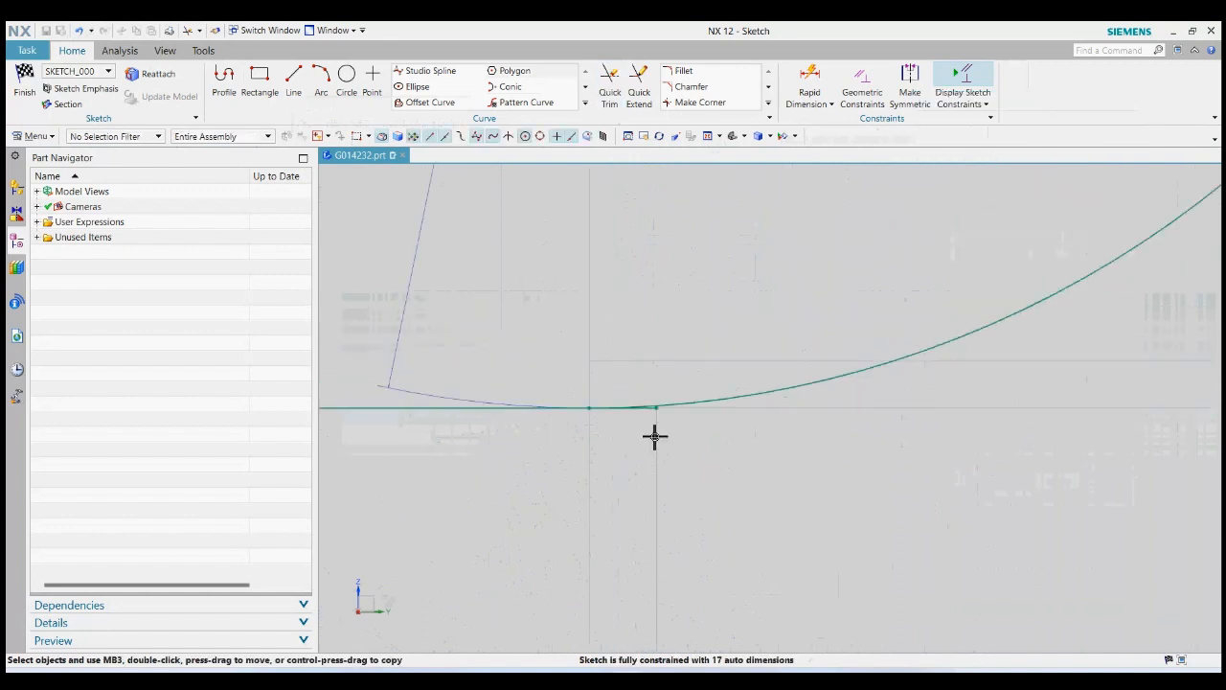
left_click(610, 86)
scroll(656, 412, "up", 3)
scroll(657, 412, "up", 1)
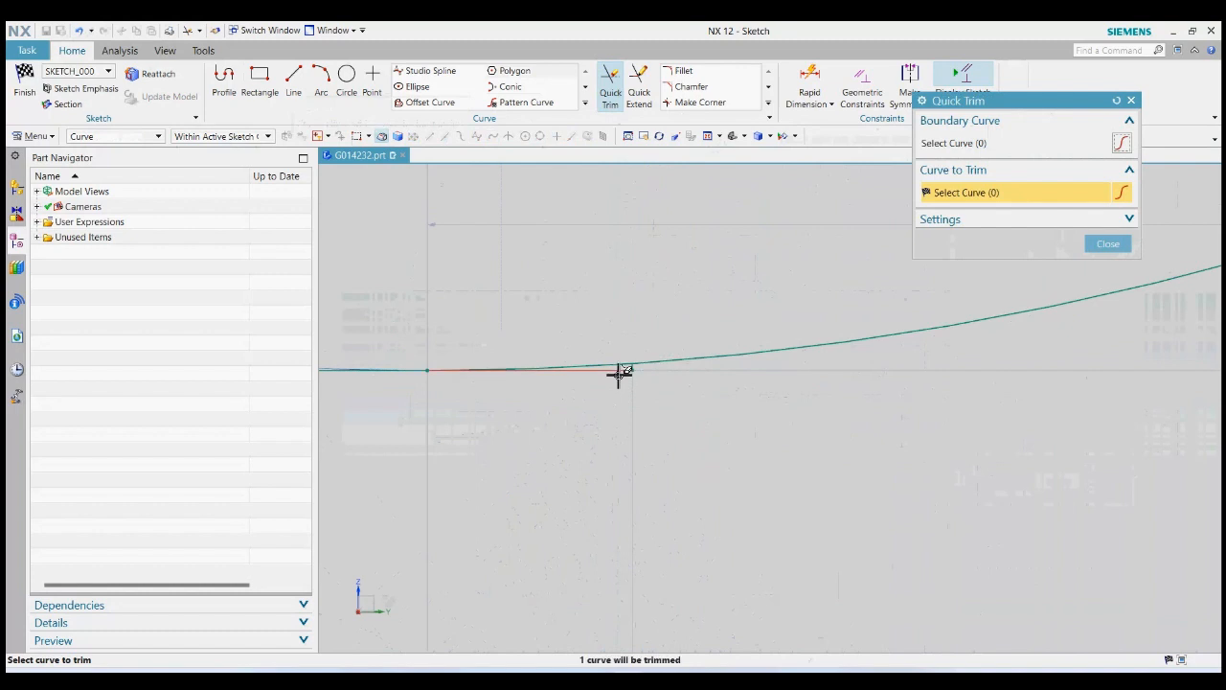
left_click(625, 369)
left_click(640, 370)
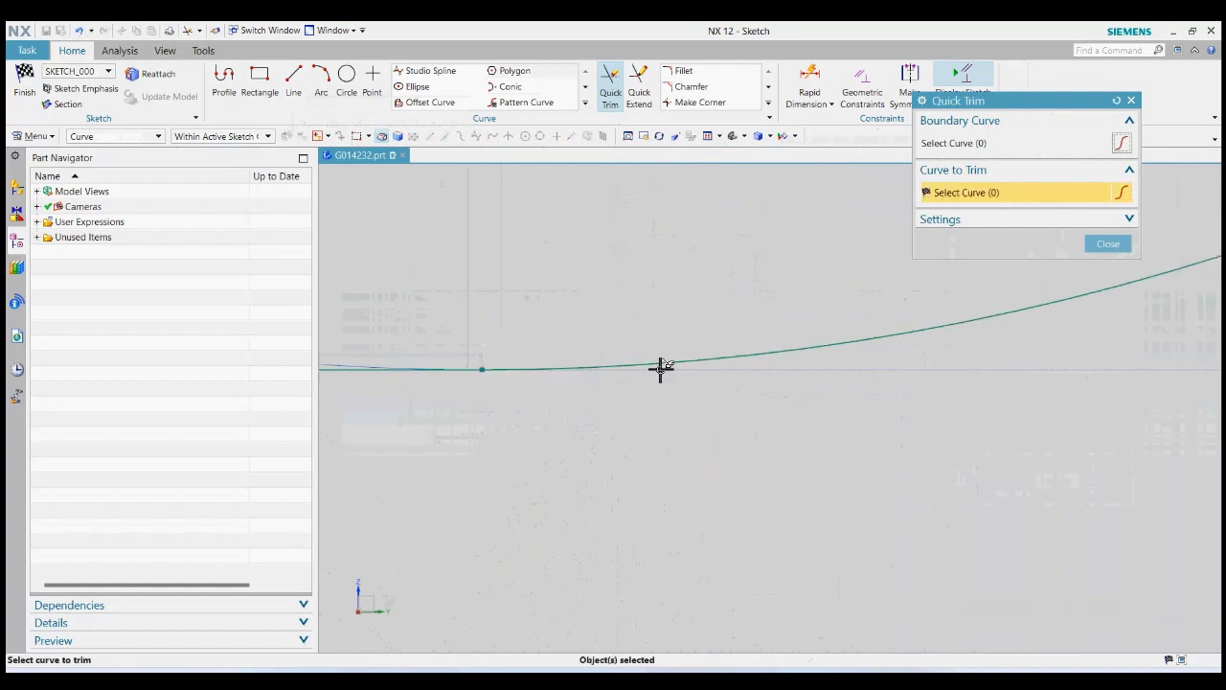
scroll(623, 388, "down", 3)
left_click(1105, 246)
scroll(608, 454, "down", 5)
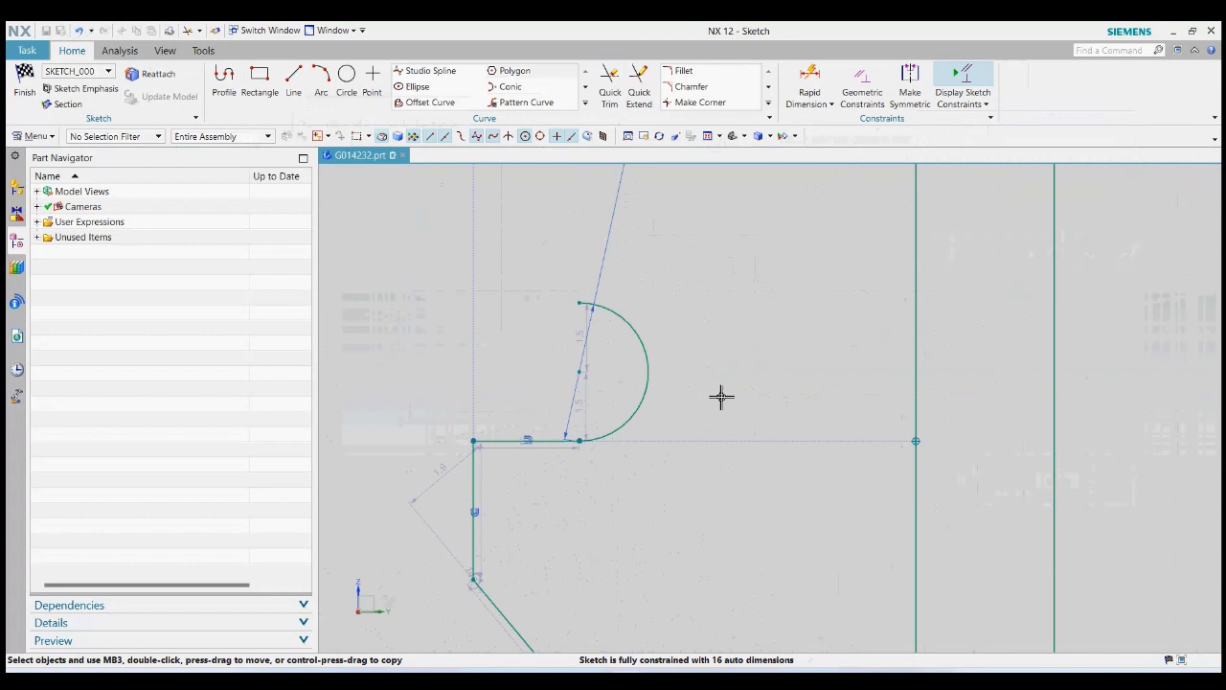
Finish the sketch, cancel the Revolve command and choose to save the sketch
scroll(603, 454, "down", 4)
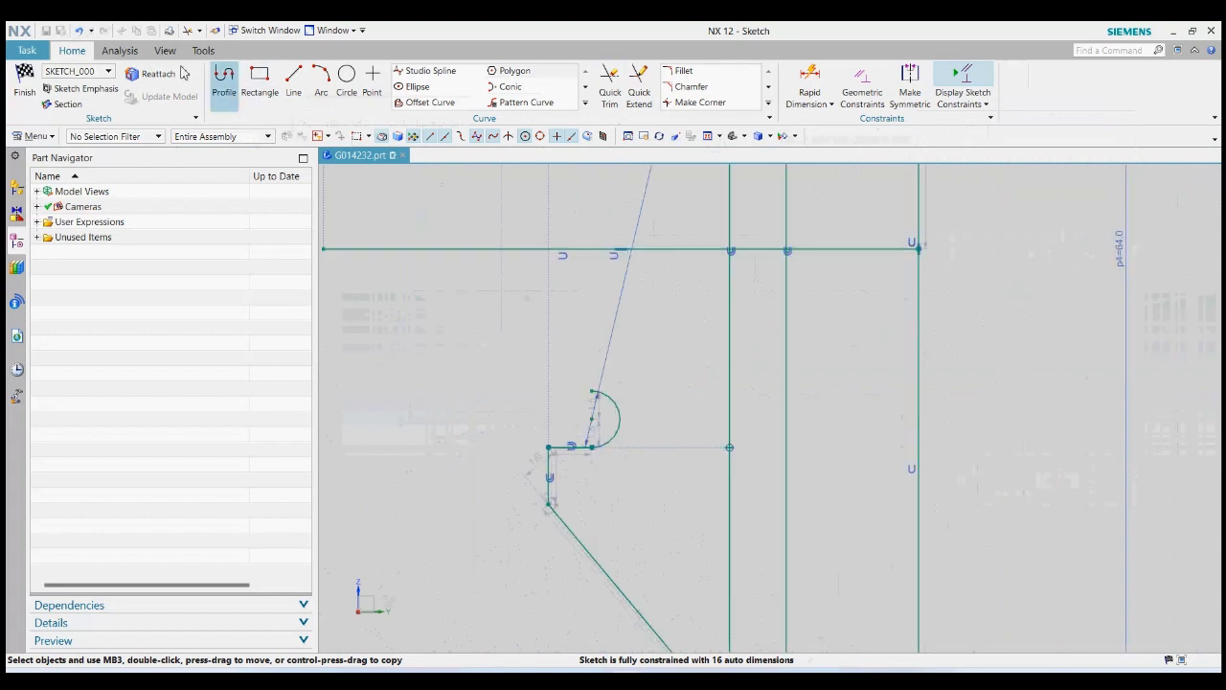
left_click(120, 50)
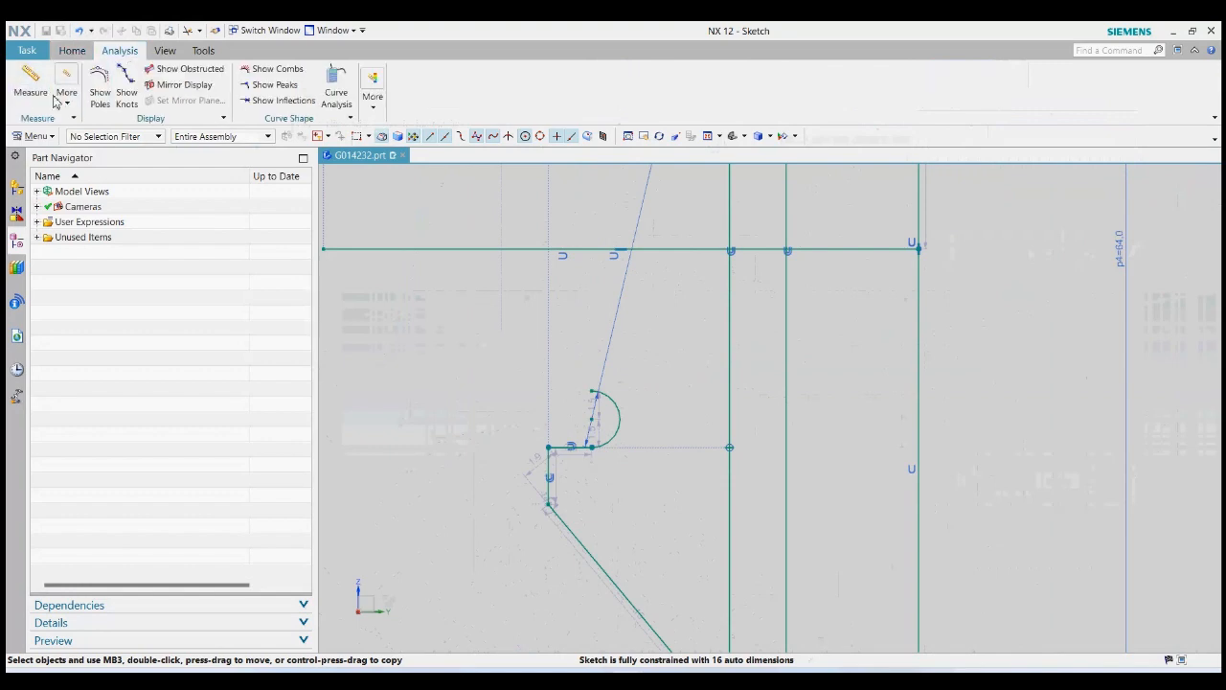
left_click(71, 50)
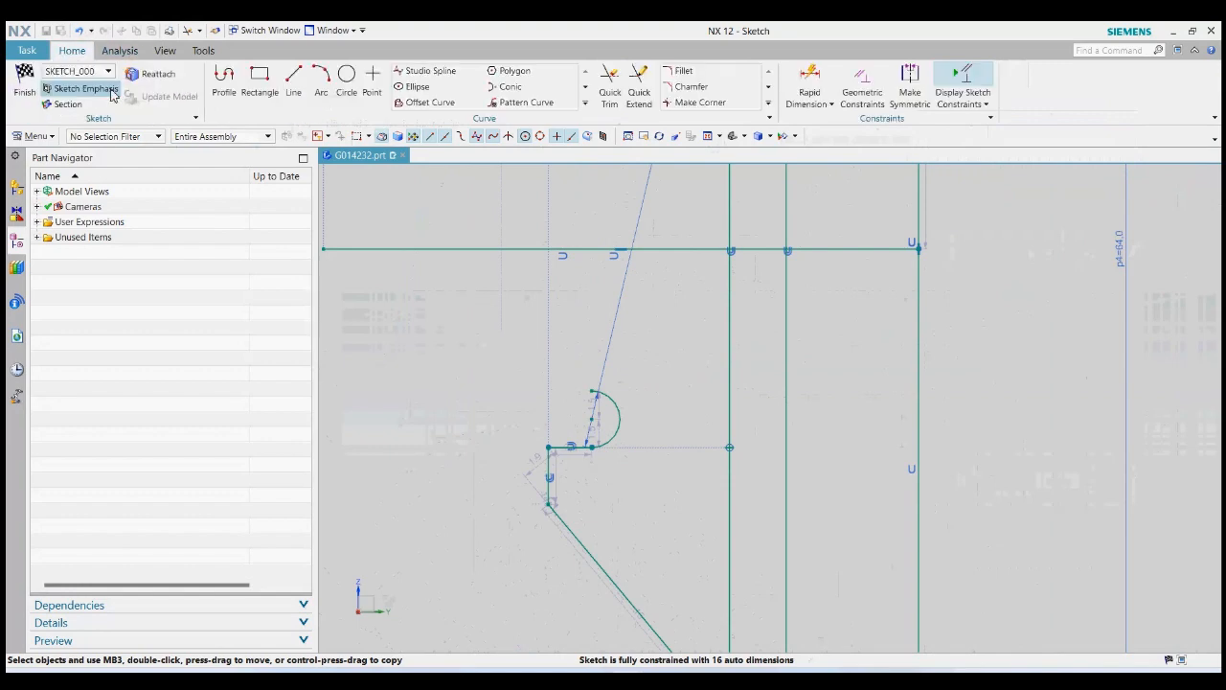
left_click(24, 79)
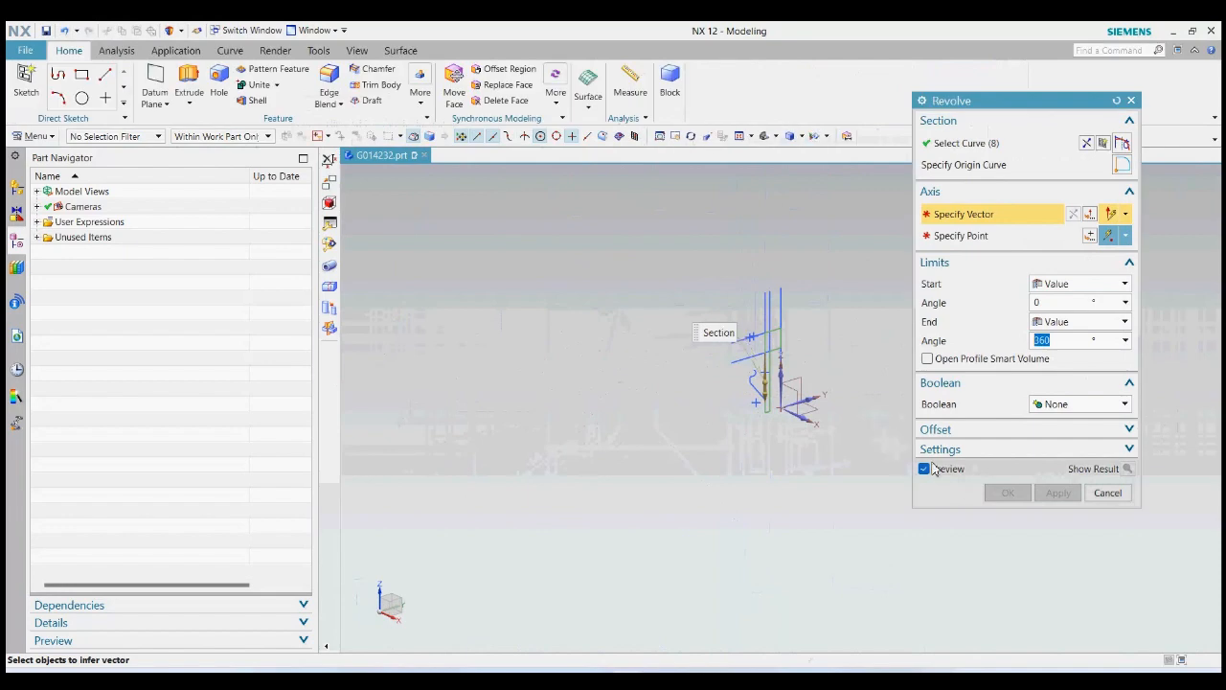
left_click(1107, 493)
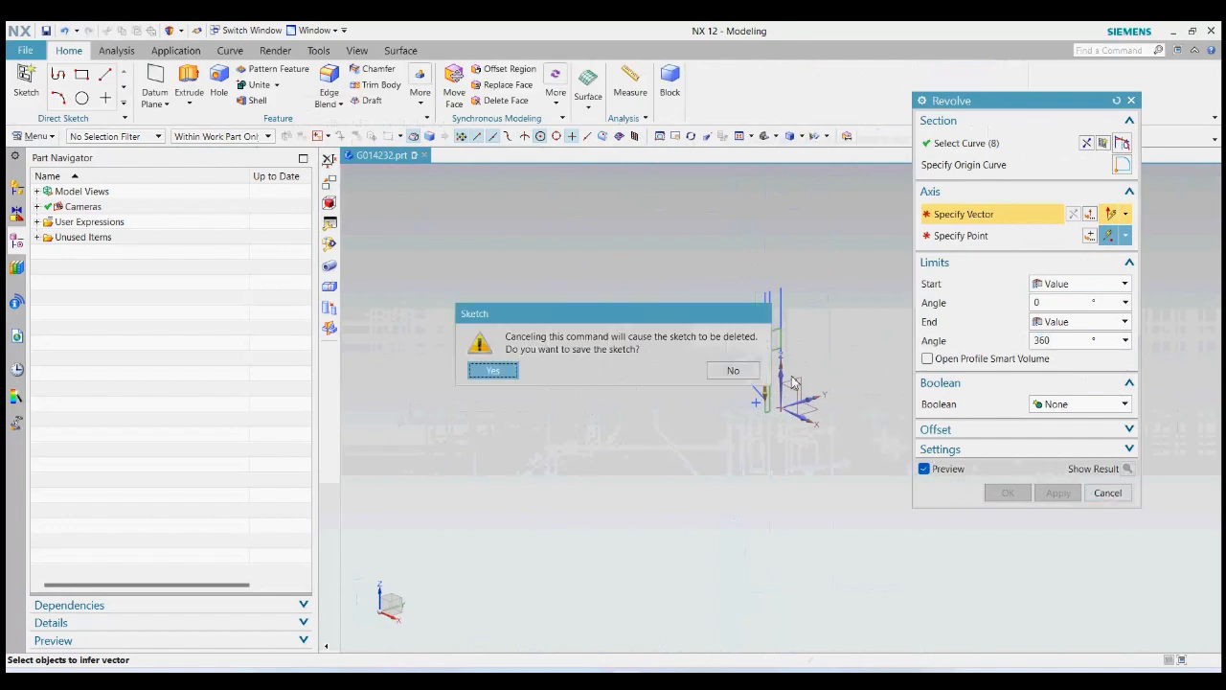
left_click(492, 371)
scroll(781, 345, "up", 4)
right_click(788, 340)
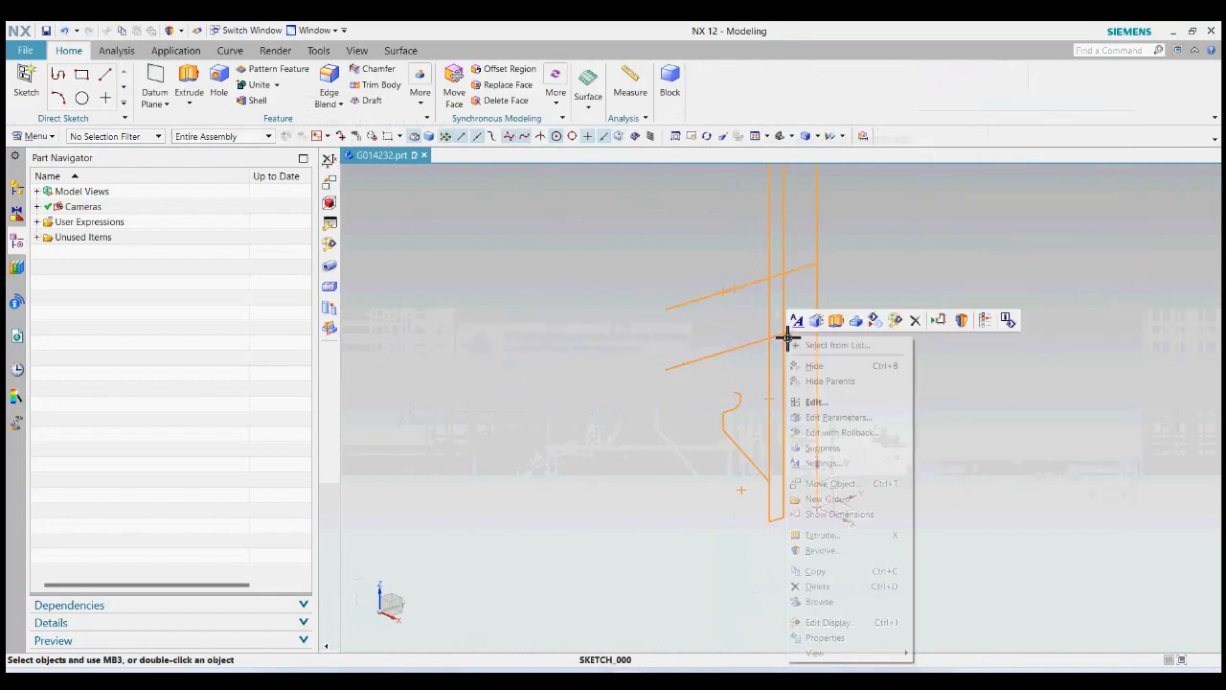
left_click(849, 377)
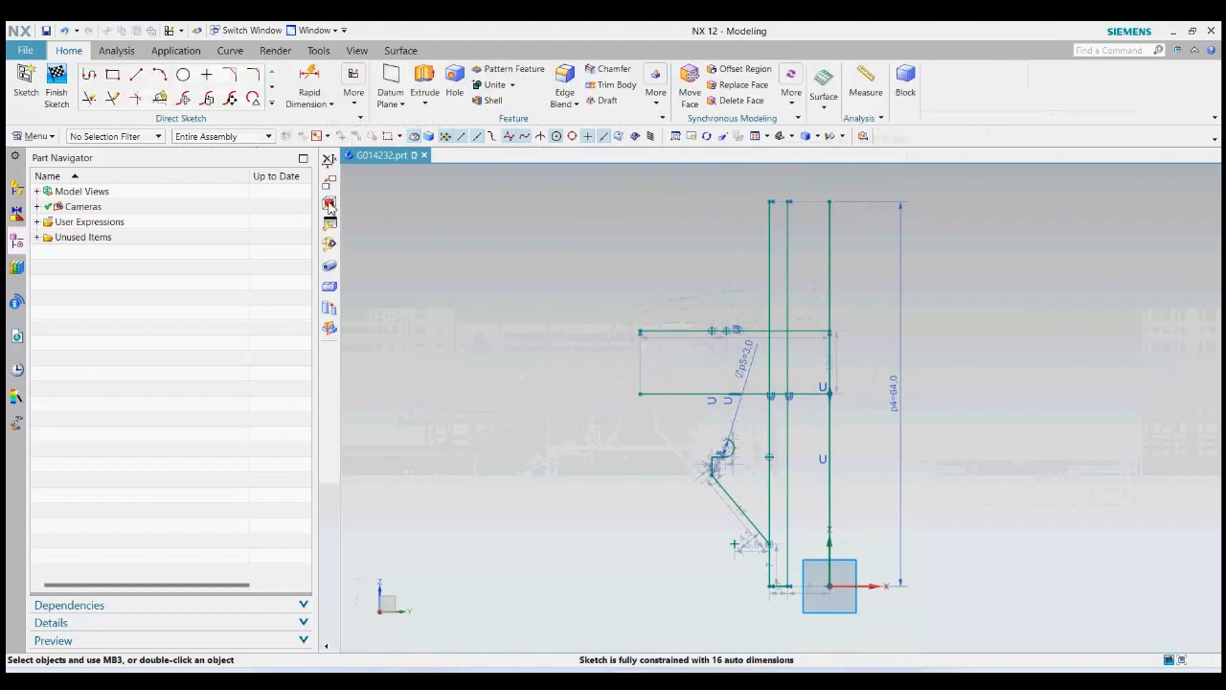
key("ctrl+q")
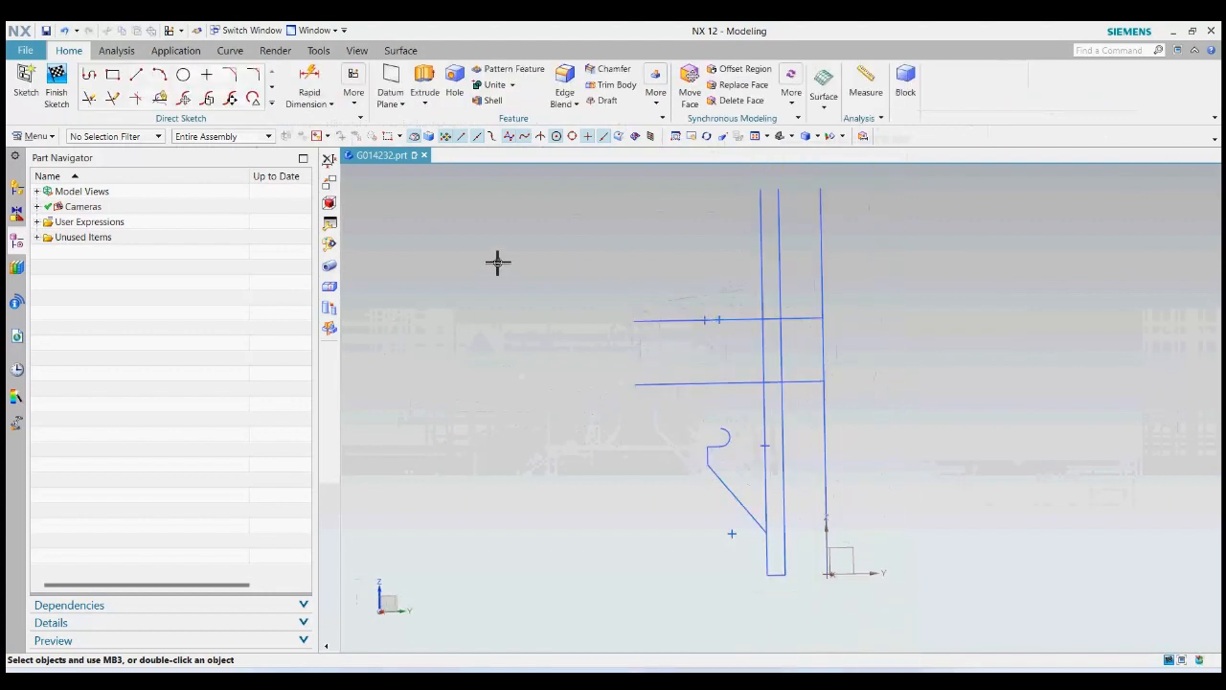
key("F8")
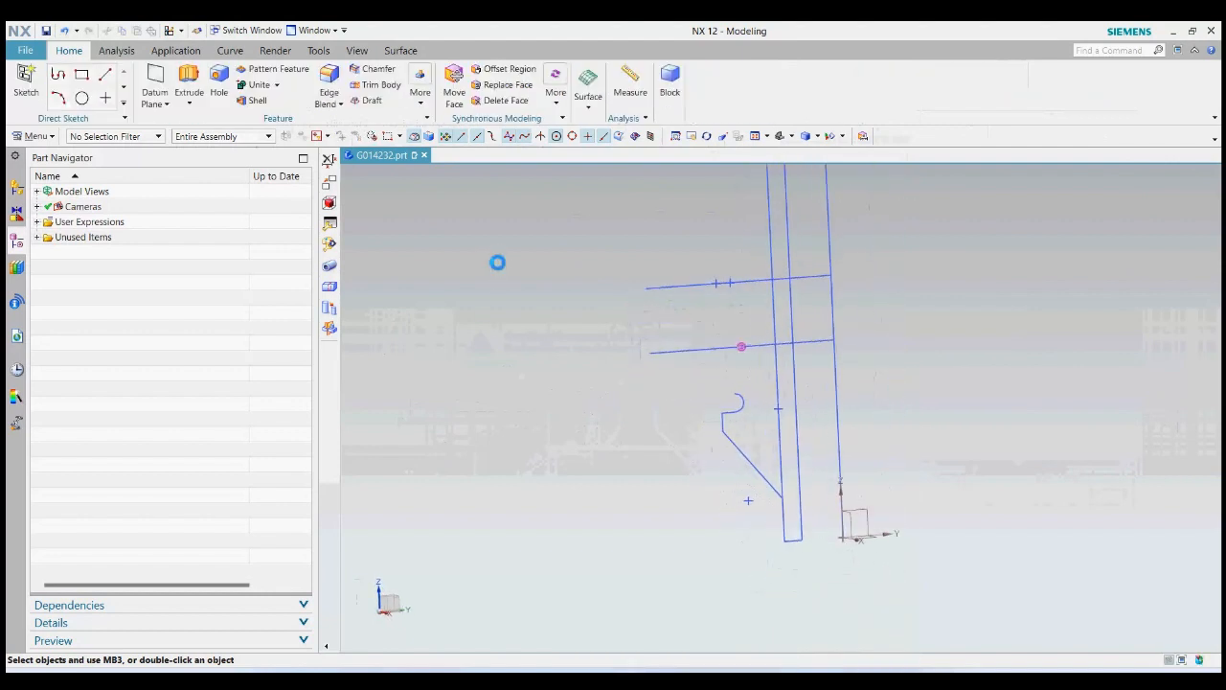
Reopen the stepped profile sketch for editing
left_click(793, 374)
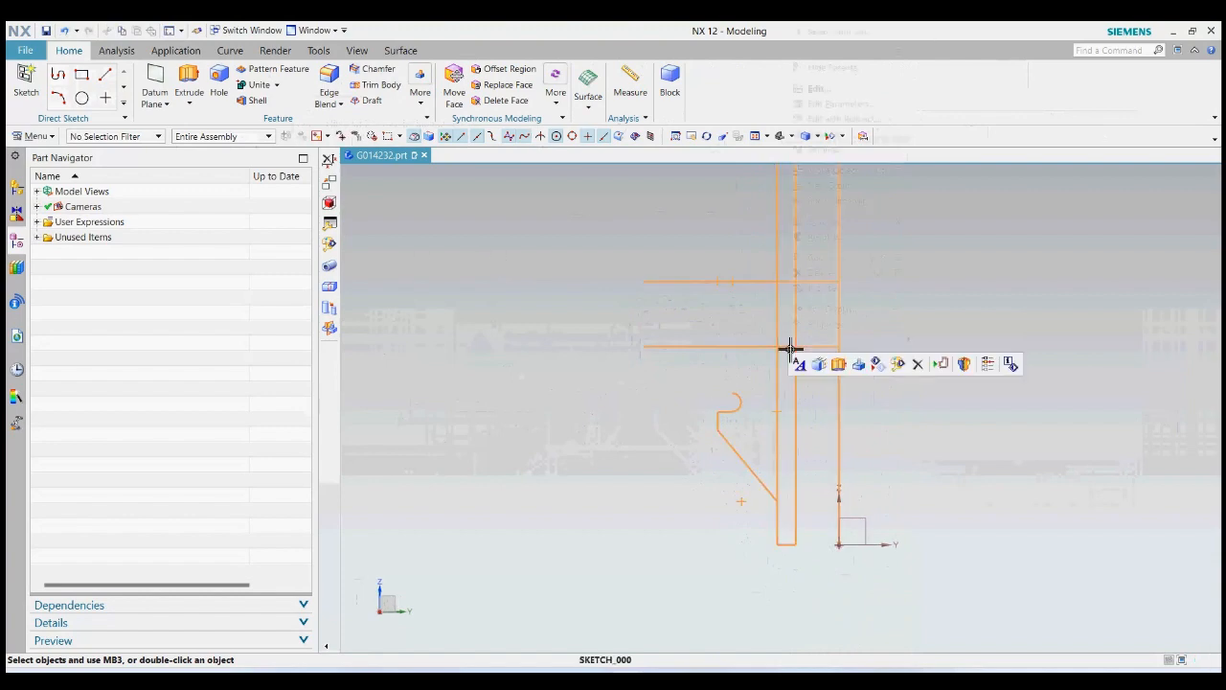
right_click(792, 364)
left_click(830, 90)
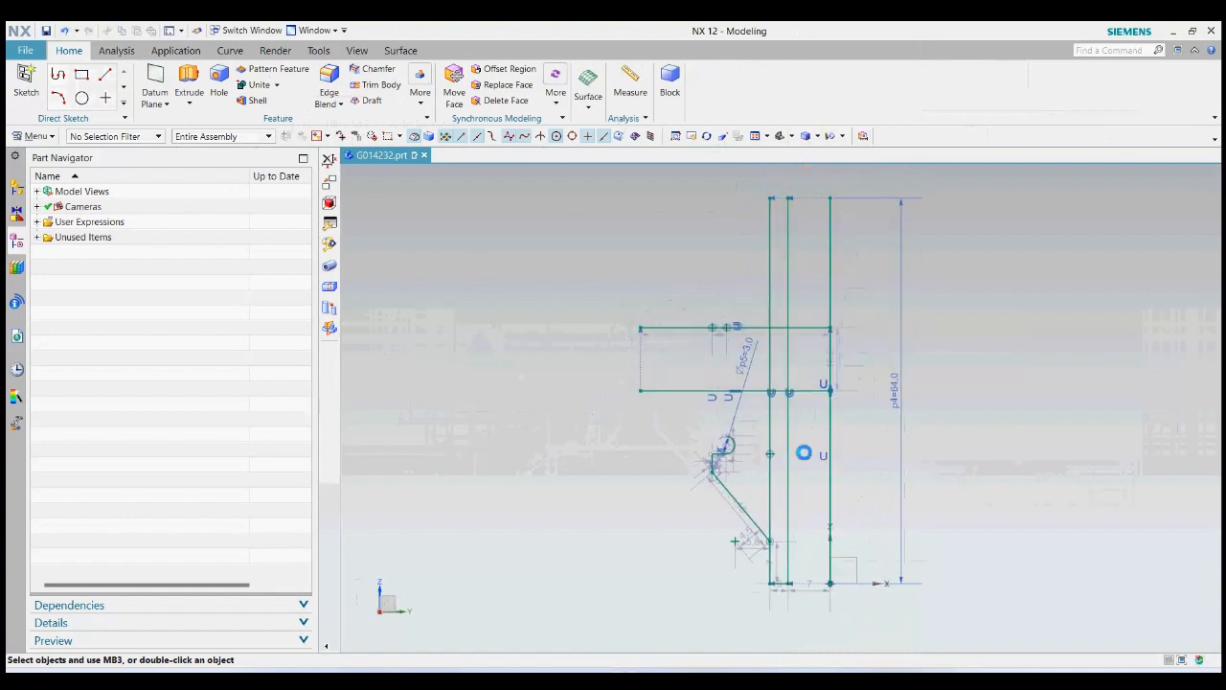
scroll(745, 466, "up", 3)
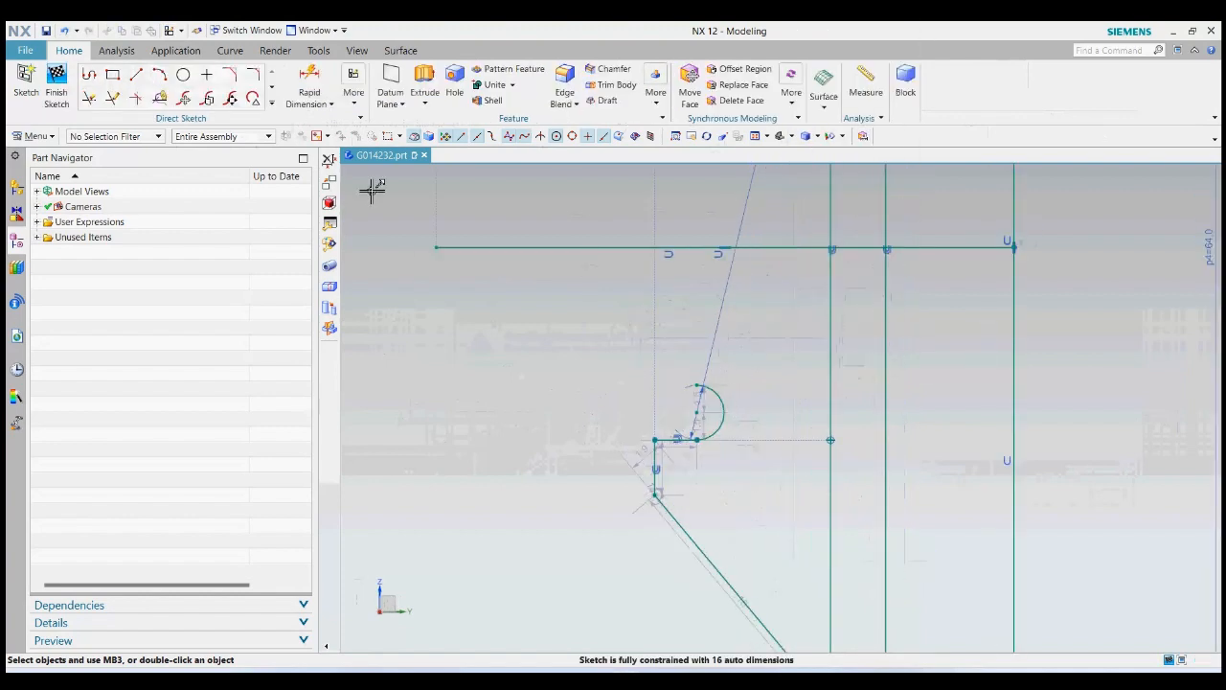
Draw a horizontal line about 18.2 mm long from the half-circle's upper endpoint to just past the centre line
left_click(136, 74)
scroll(702, 379, "up", 3)
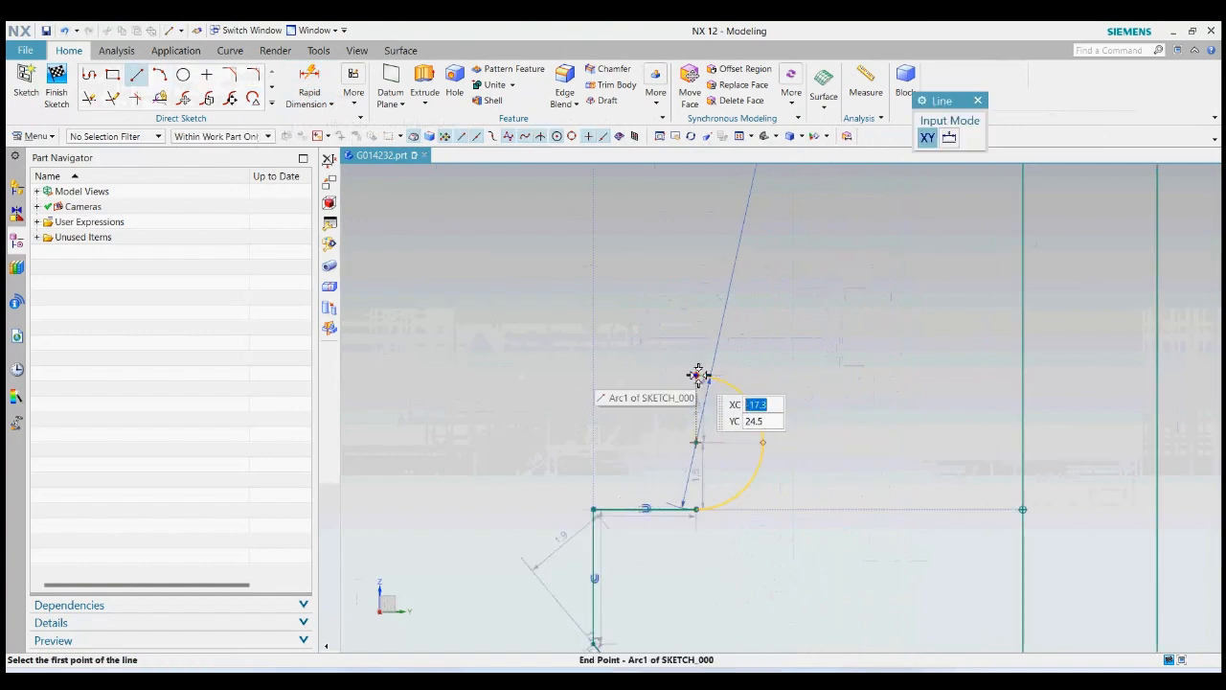
left_click(696, 374)
scroll(613, 398, "down", 3)
left_click(904, 390)
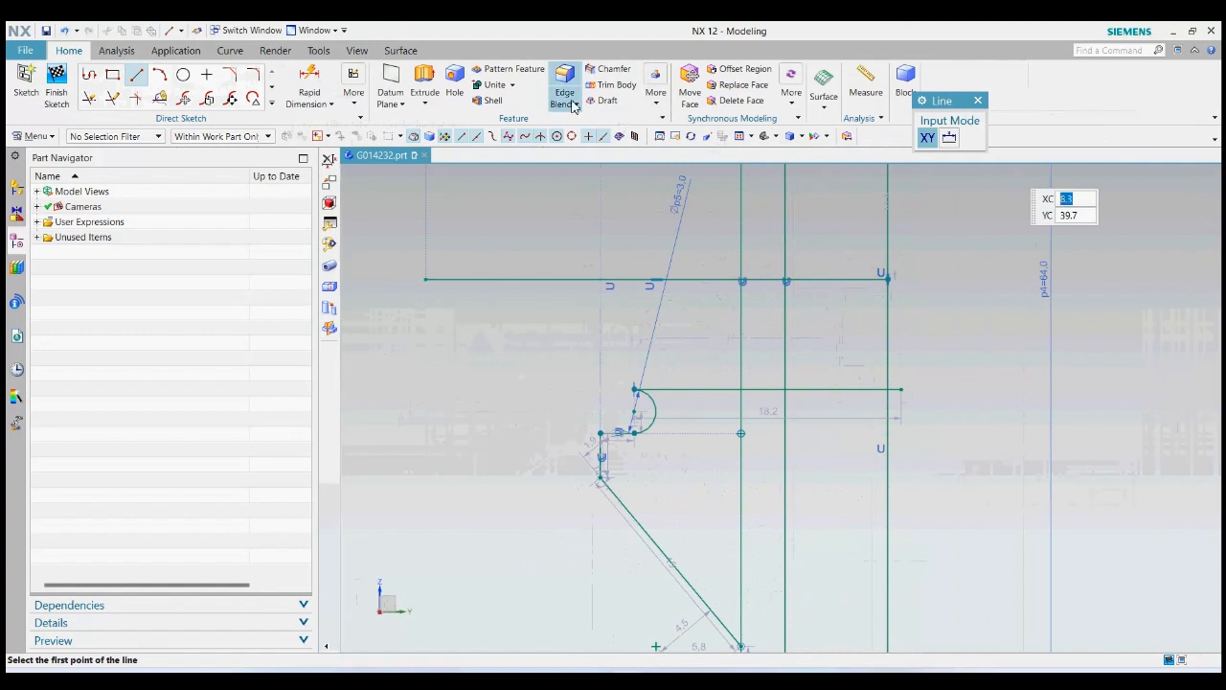
left_click(613, 84)
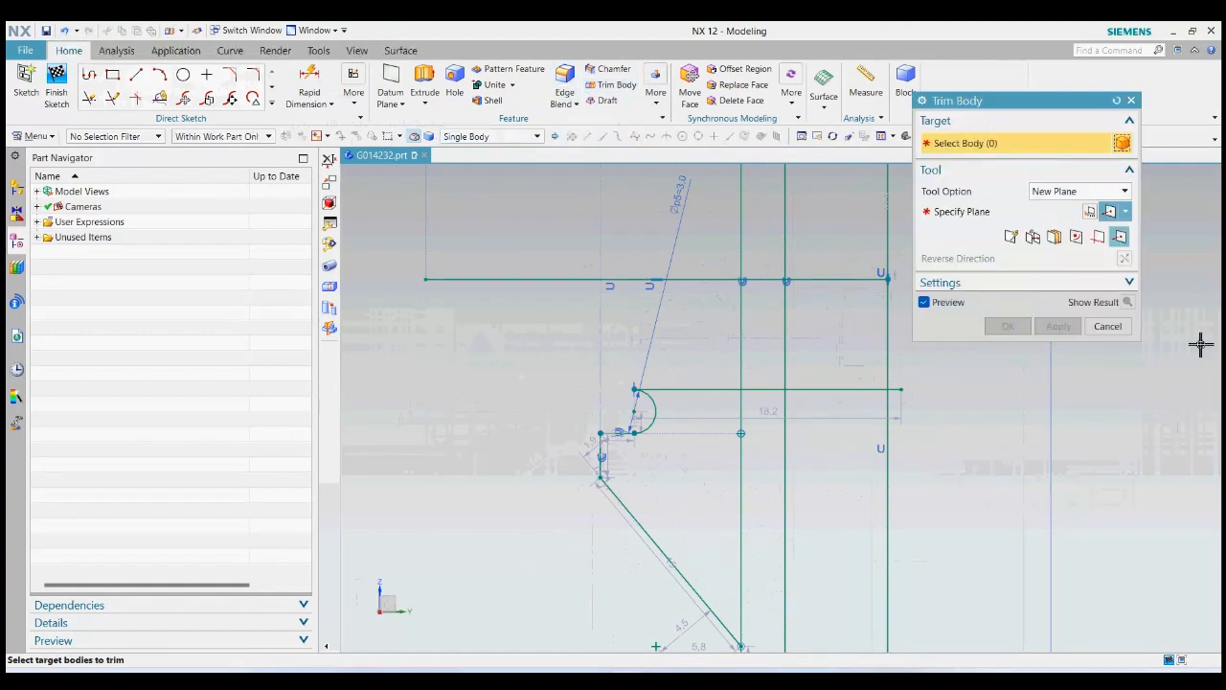
Cancel the Trim Body command and Quick Trim the groove's horizontal line where it overhangs the centre line
left_click(1108, 326)
left_click(91, 102)
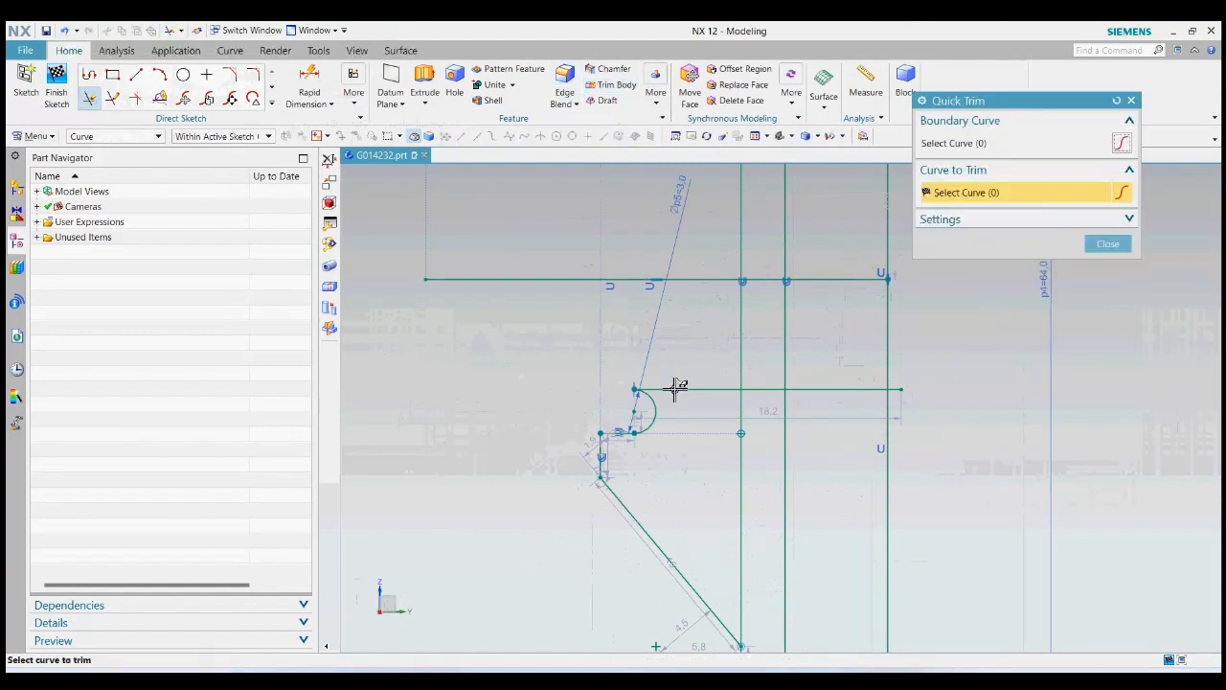
left_click(900, 391)
left_click(1107, 243)
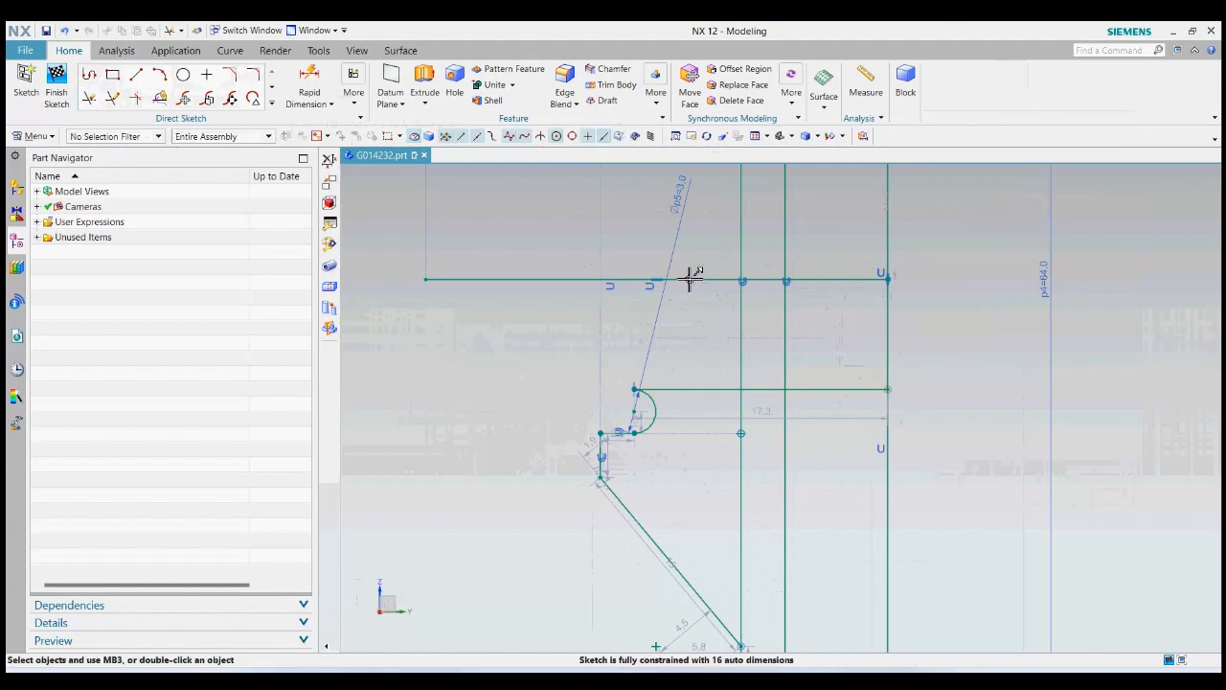
Measure the length of the horizontal line between the half-circle's upper endpoint and the centre line
left_click(116, 49)
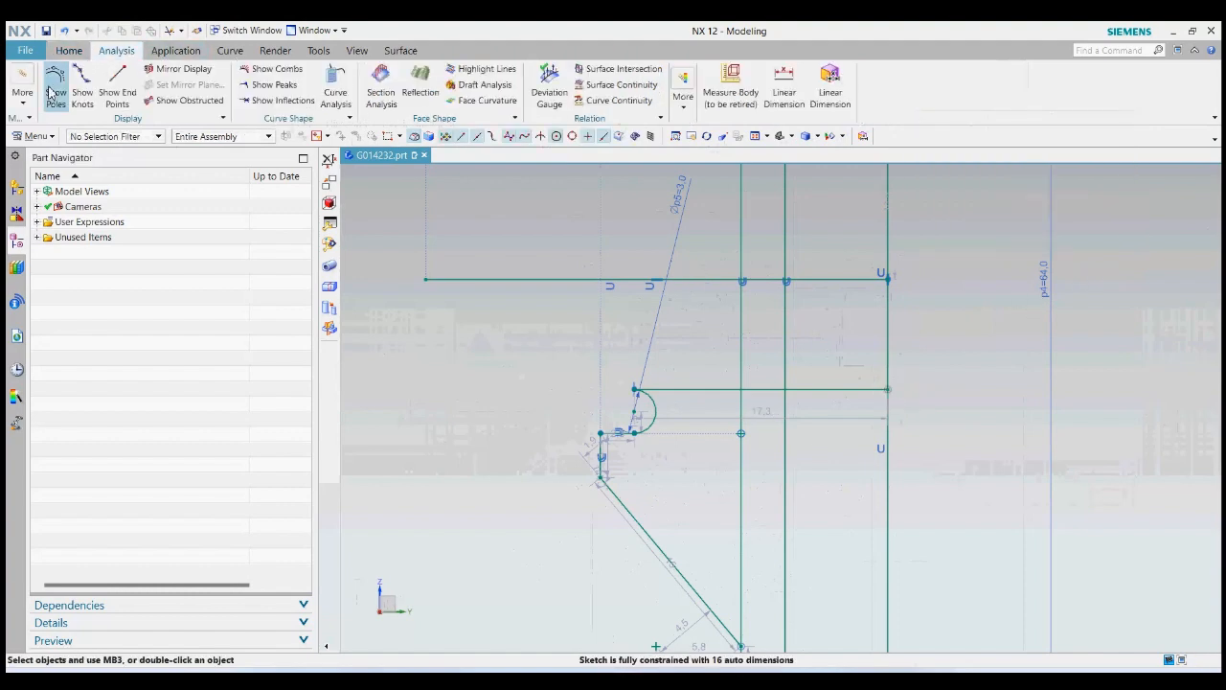
left_click(24, 99)
left_click(53, 170)
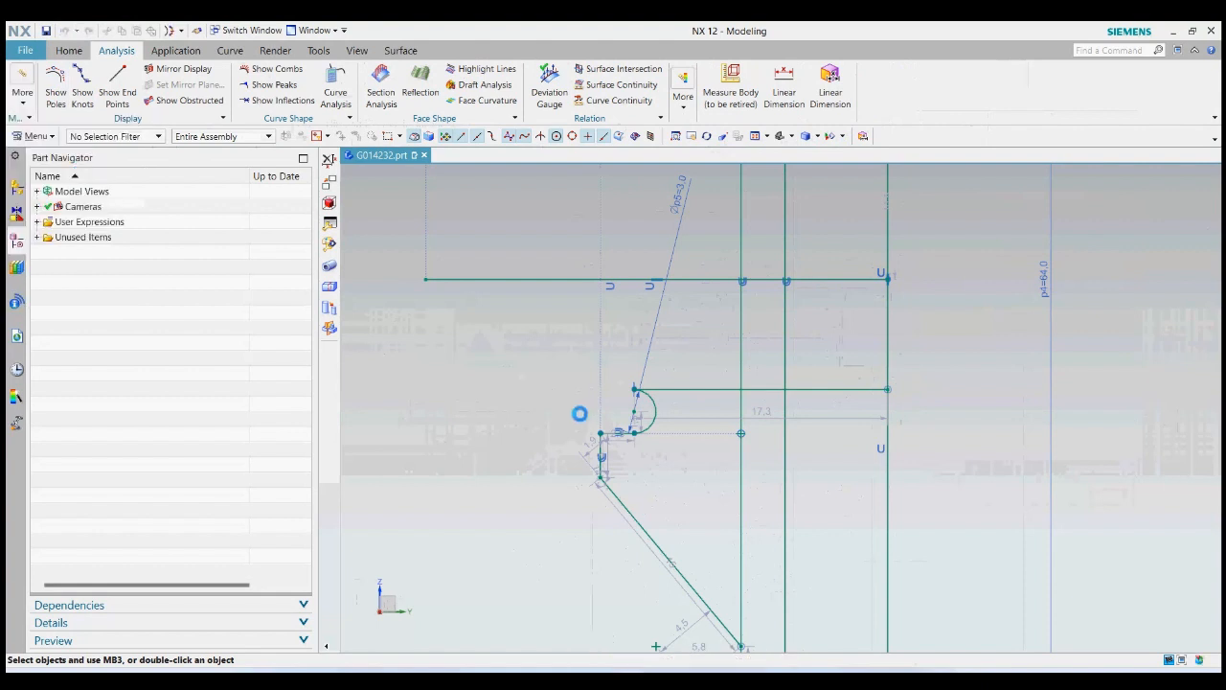
left_click(708, 390)
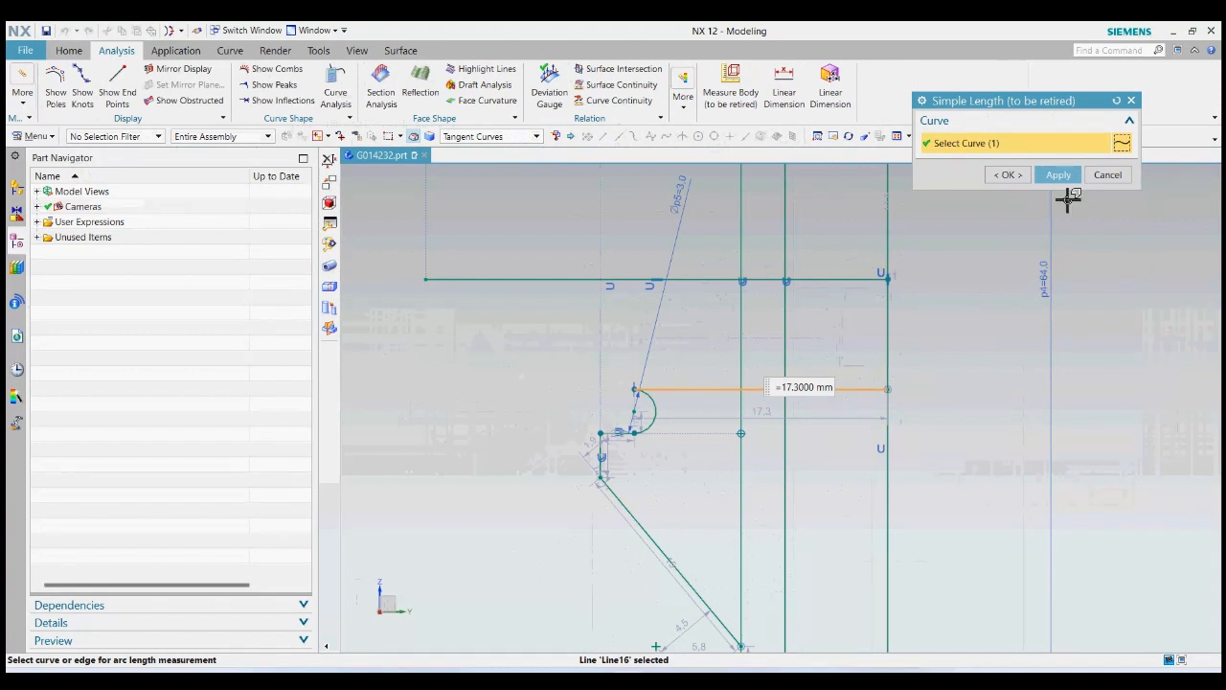
left_click(1108, 176)
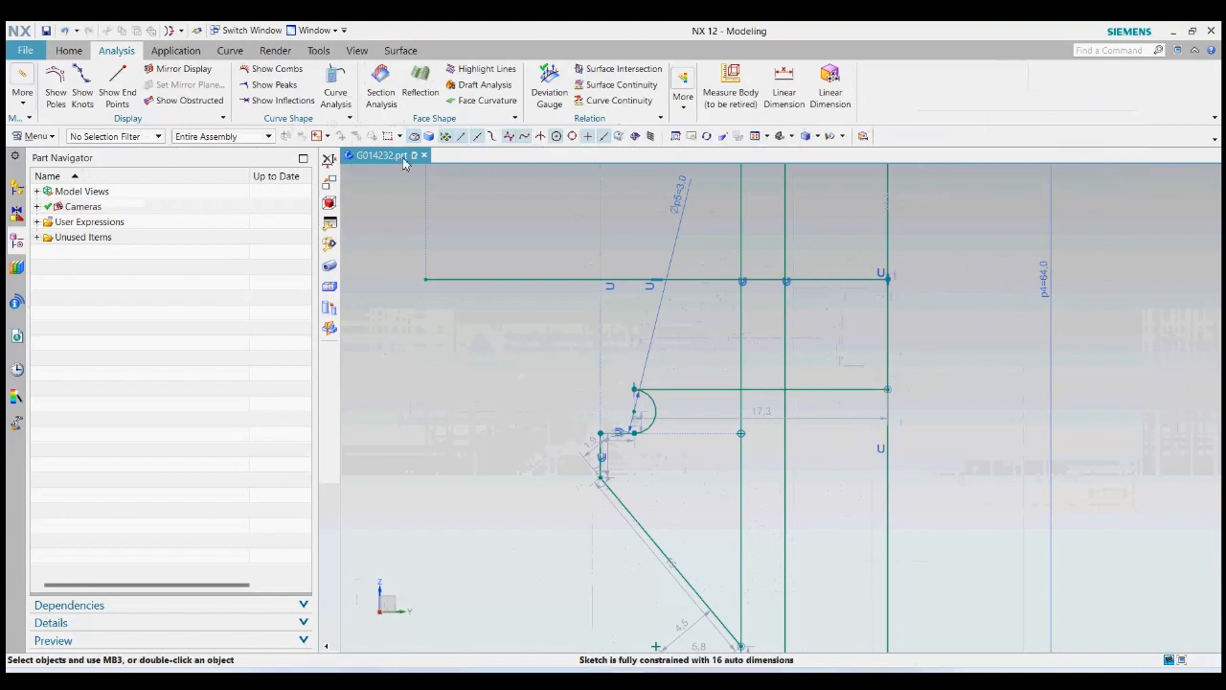
Set the horizontal dimension from the half-circle's upper endpoint to the centre line to 34.4/2 mm
double_click(768, 414)
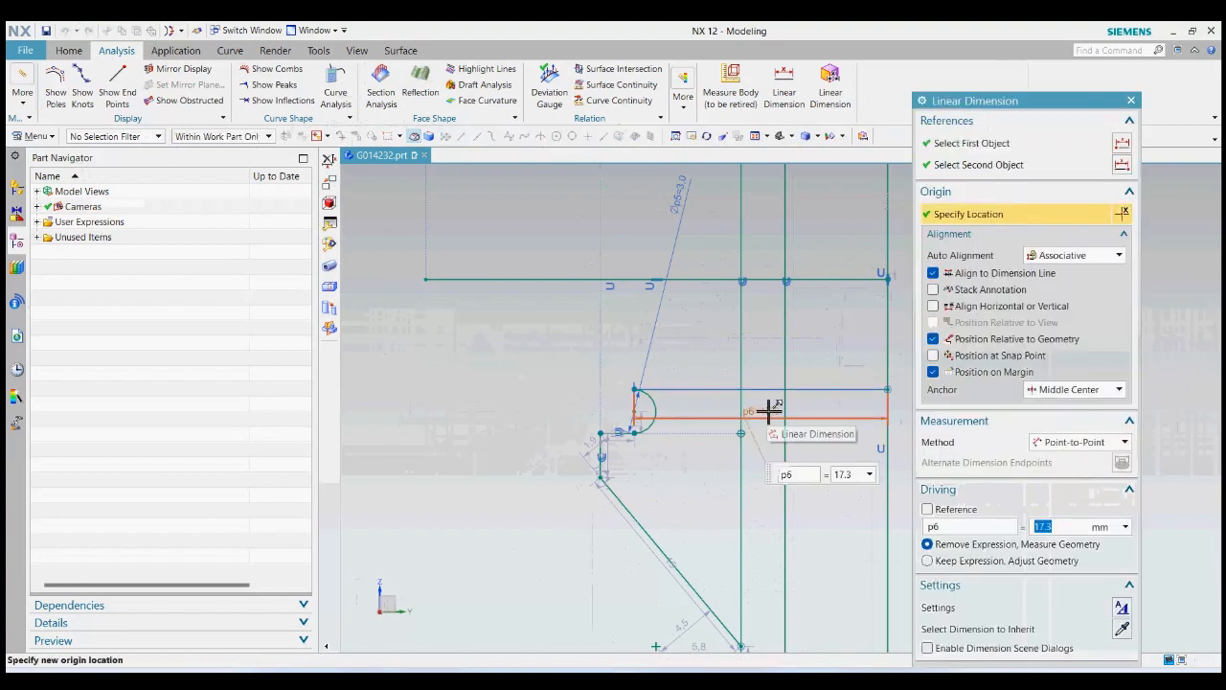
key("BackSpace")
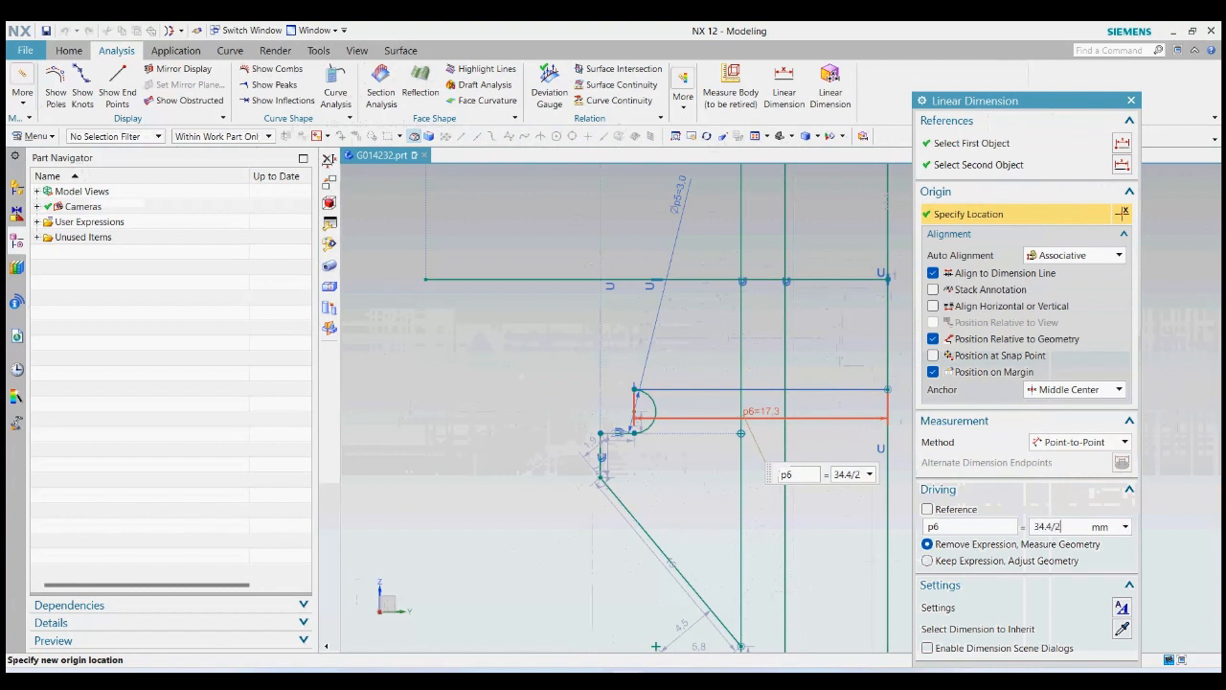
type("34.4/2")
key("Return")
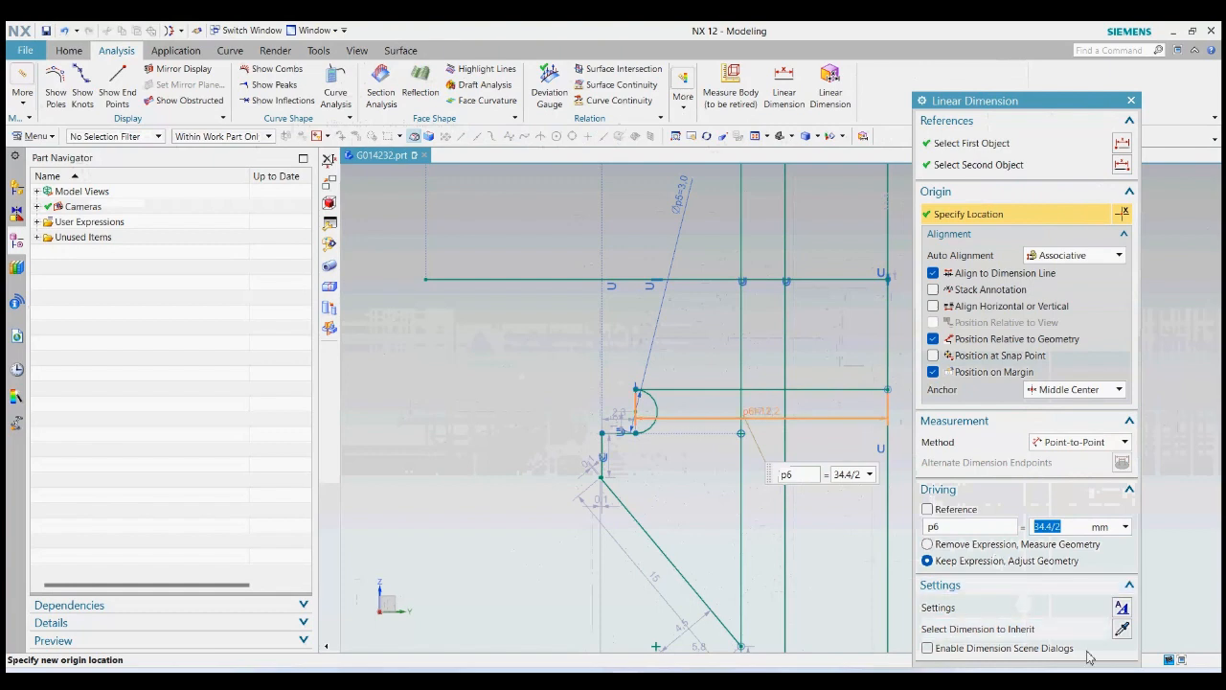
left_click_drag(1081, 108, 1042, 45)
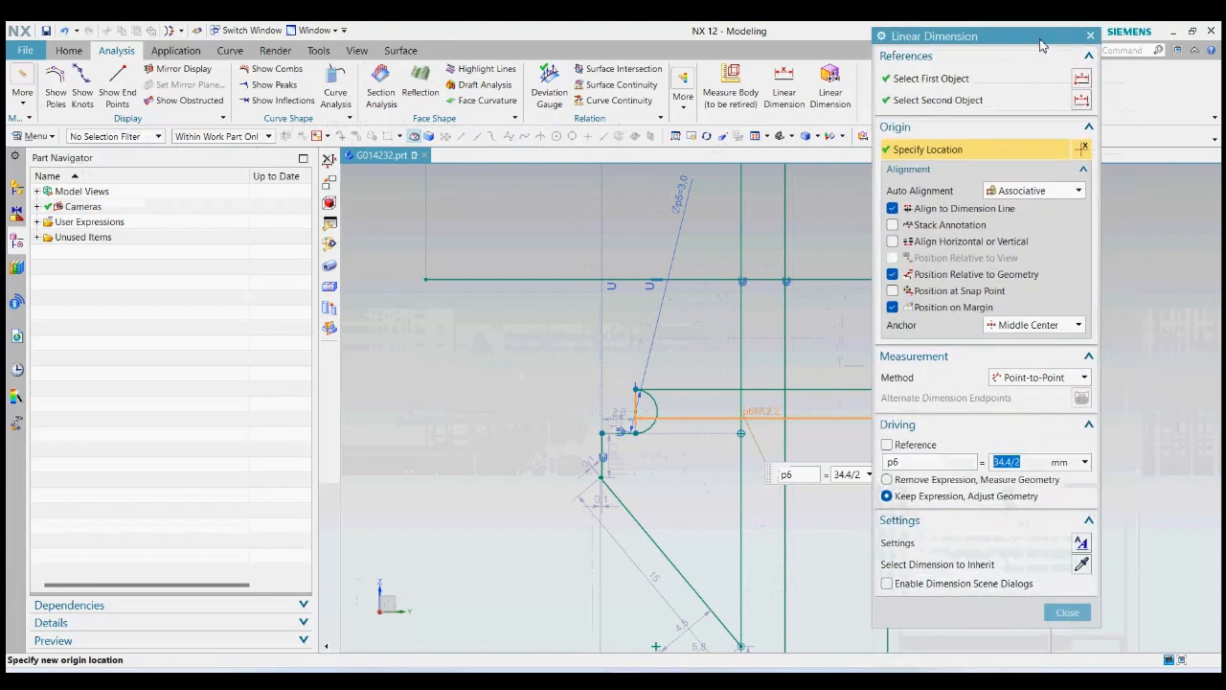
left_click(1066, 611)
Examine the half-circle's endpoints and the corner where the short vertical edge meets the slanted edge
scroll(624, 380, "up", 5)
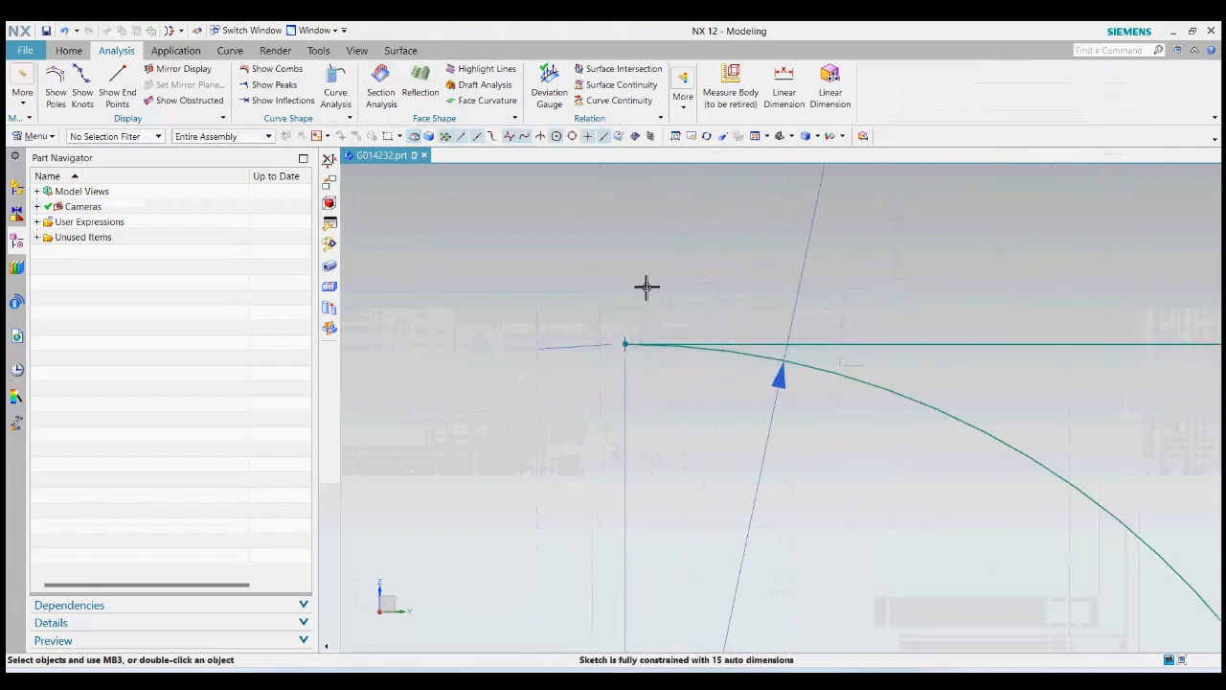
scroll(647, 284, "down", 6)
scroll(644, 484, "up", 4)
scroll(663, 306, "down", 8)
scroll(652, 398, "up", 3)
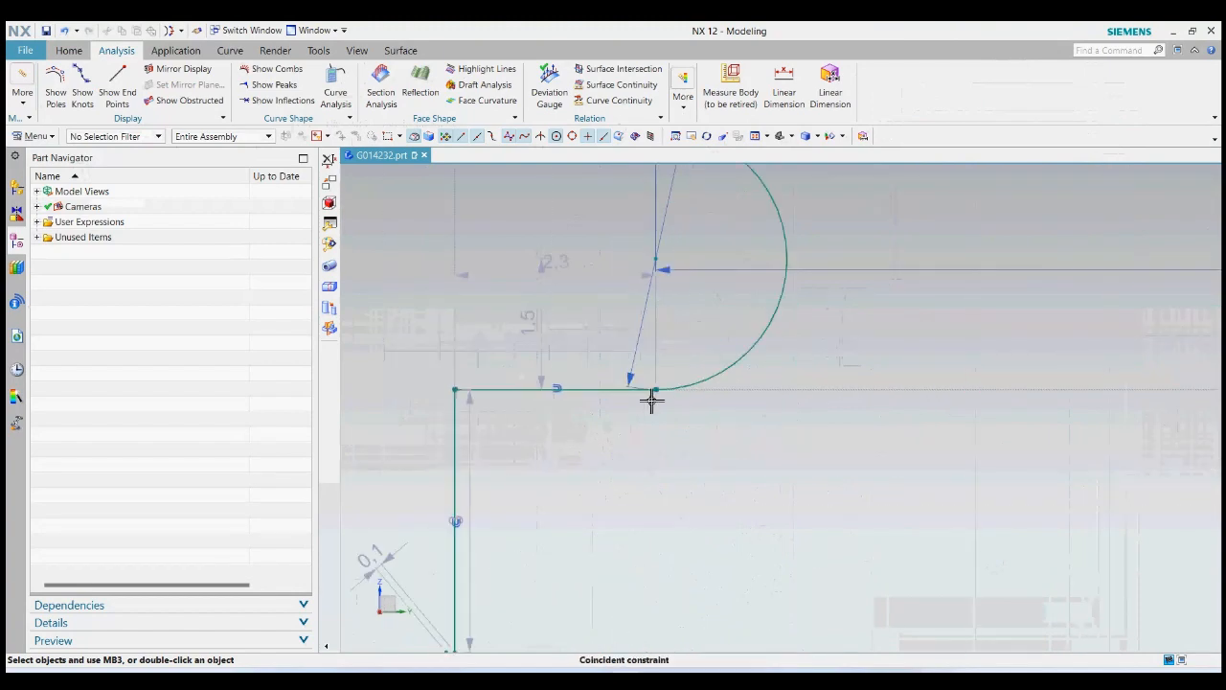
scroll(684, 389, "up", 2)
scroll(677, 336, "down", 6)
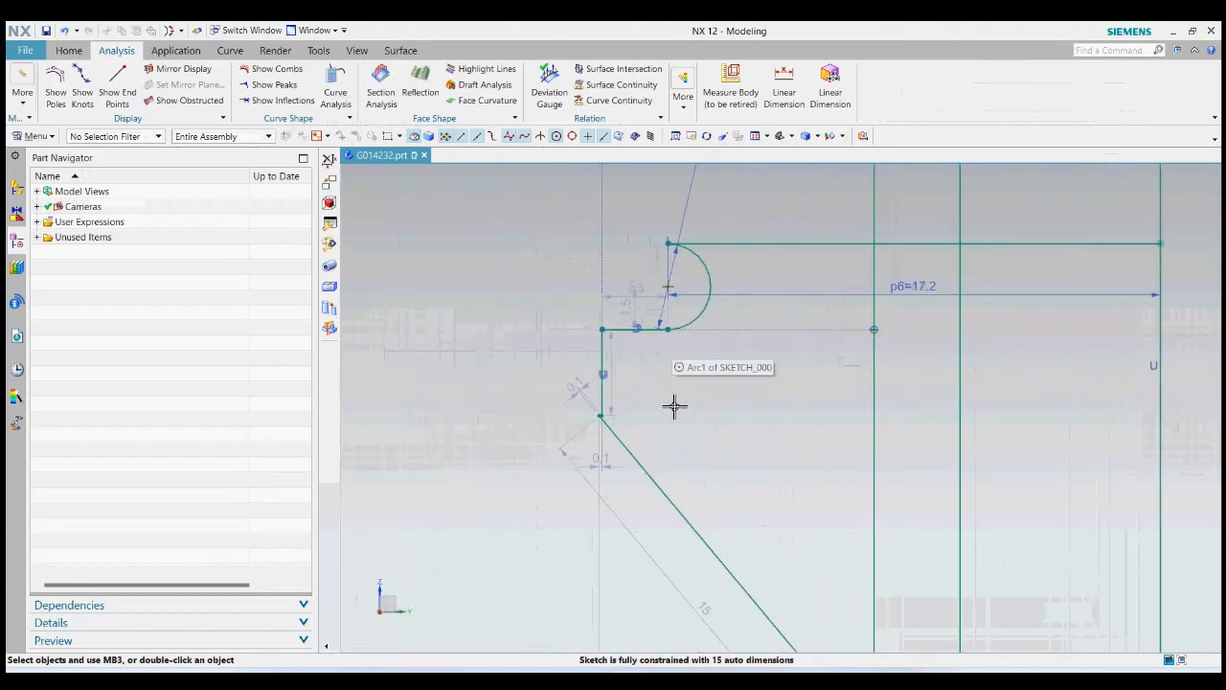
scroll(674, 407, "up", 2)
scroll(551, 425, "down", 2)
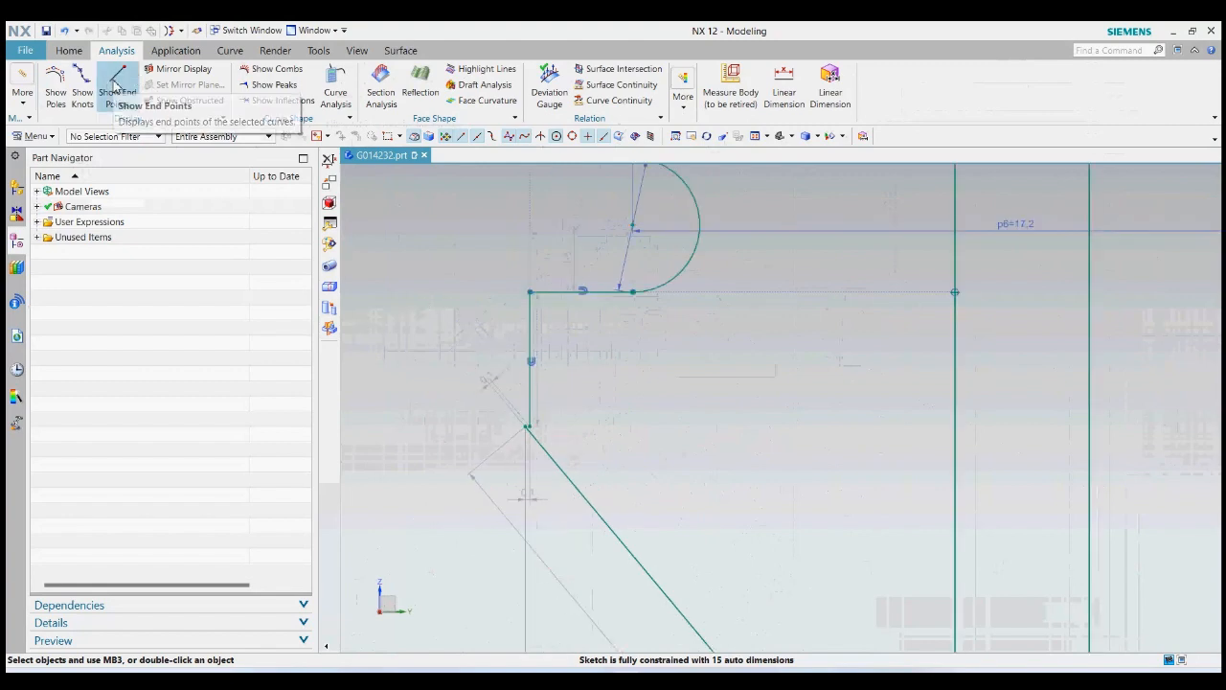
Draw a vertical line about 3.9 mm long up from the slanted edge's upper endpoint and Quick Extend the short ledge line to it
left_click(69, 50)
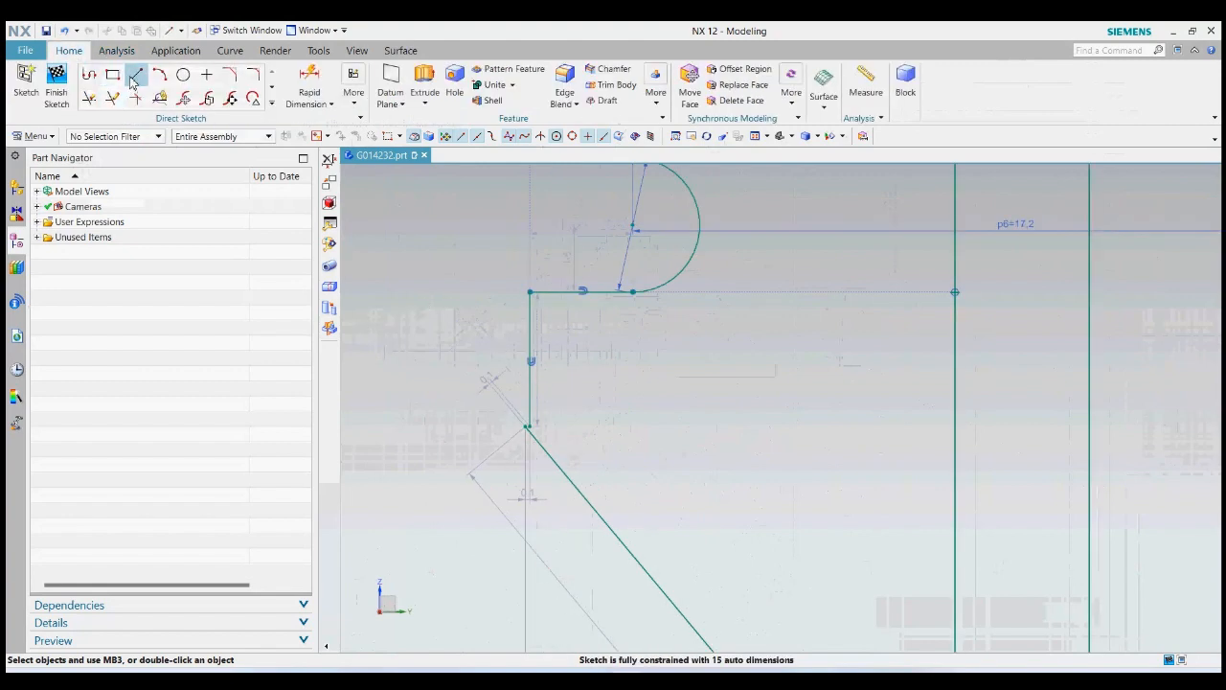
left_click(136, 75)
left_click(526, 426)
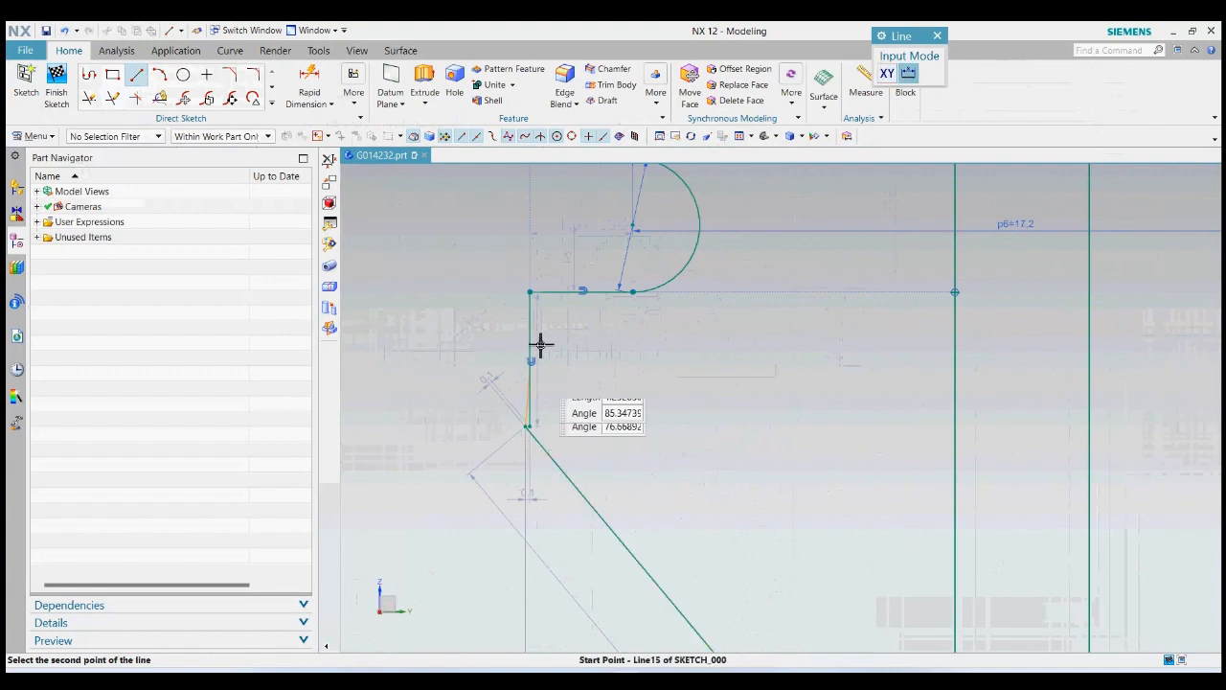
left_click(522, 255)
left_click(523, 254)
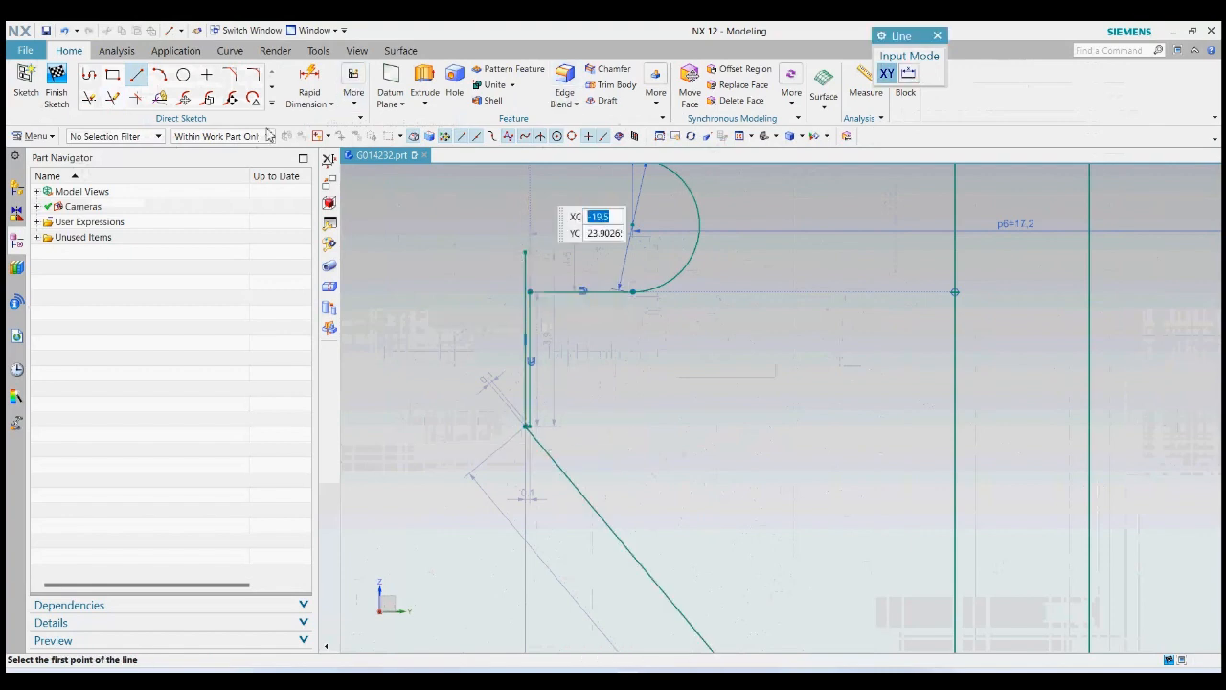
left_click(113, 99)
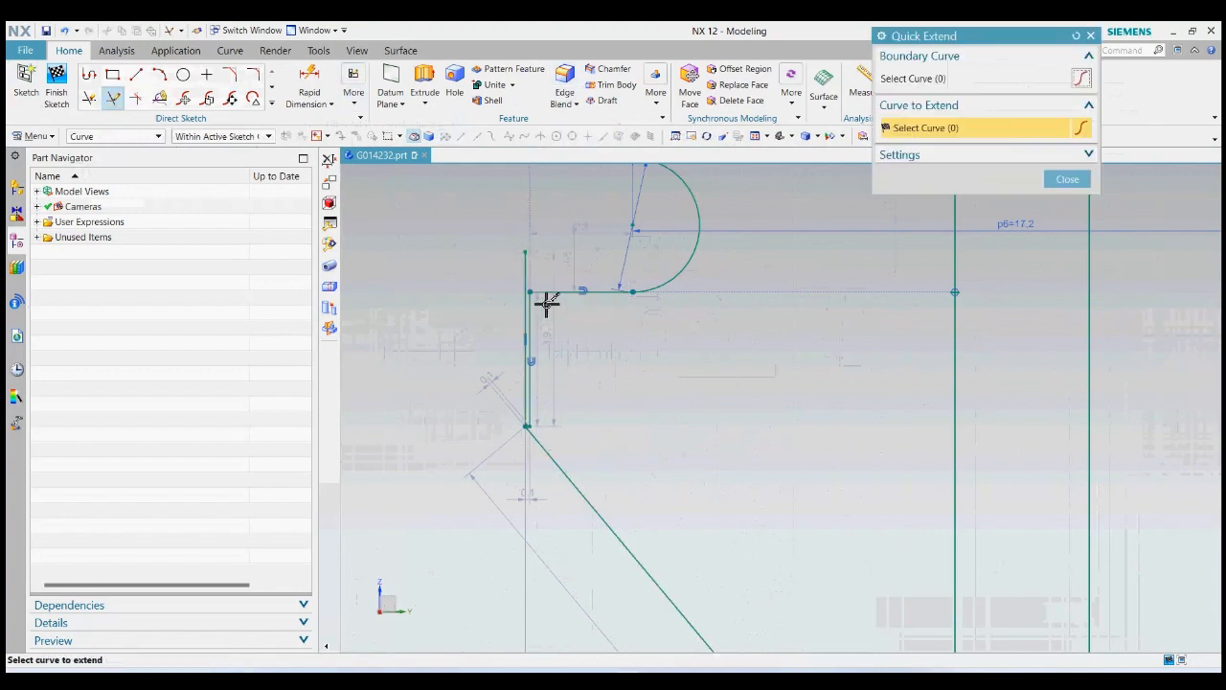
left_click(1067, 179)
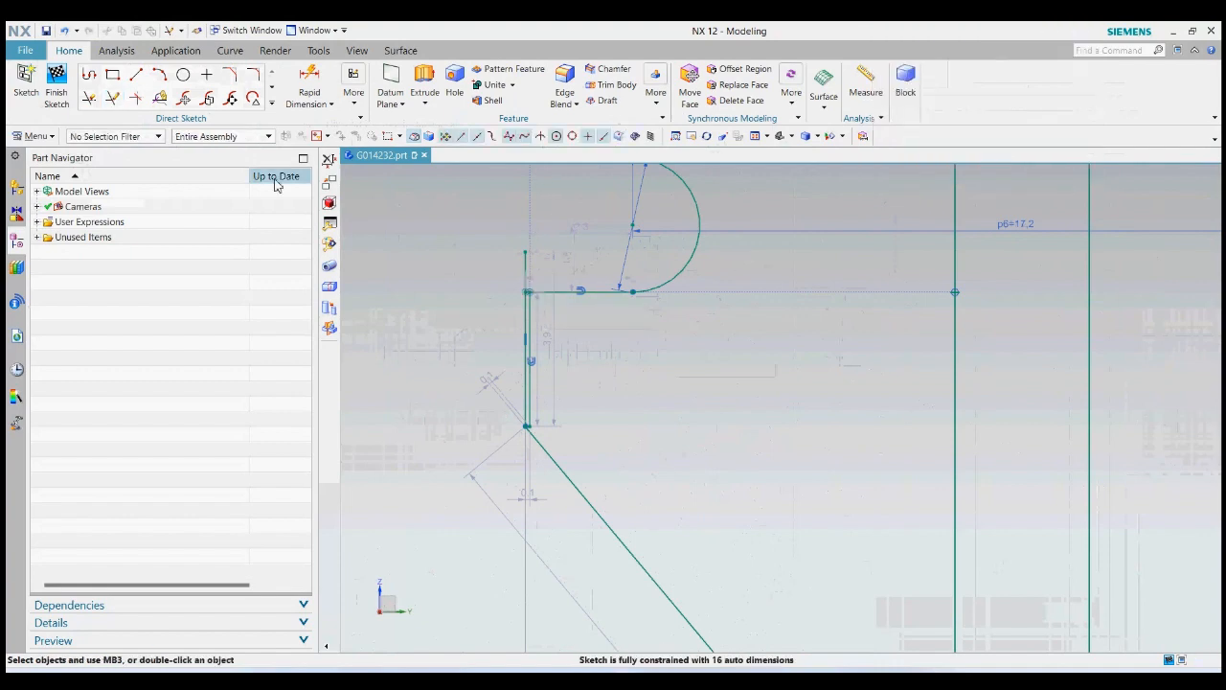
Quick Trim away the old short vertical edge beside the new one and the new line's overhang above the ledge
left_click(88, 99)
scroll(537, 342, "down", 3)
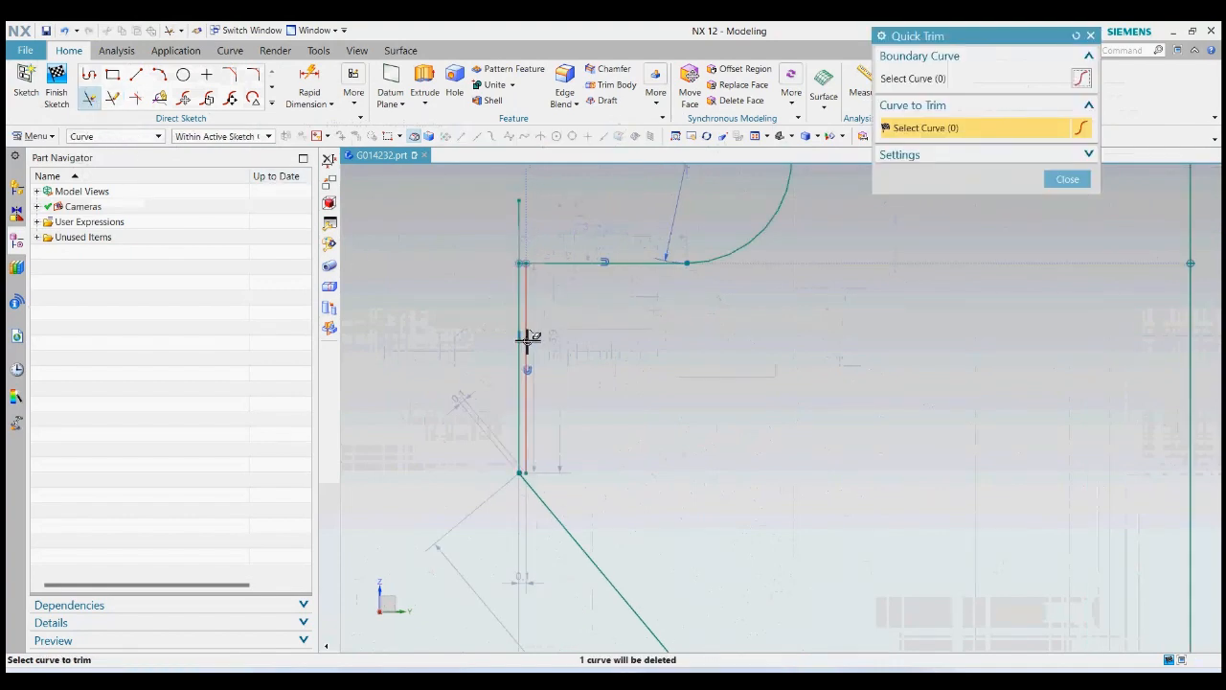
left_click(526, 342)
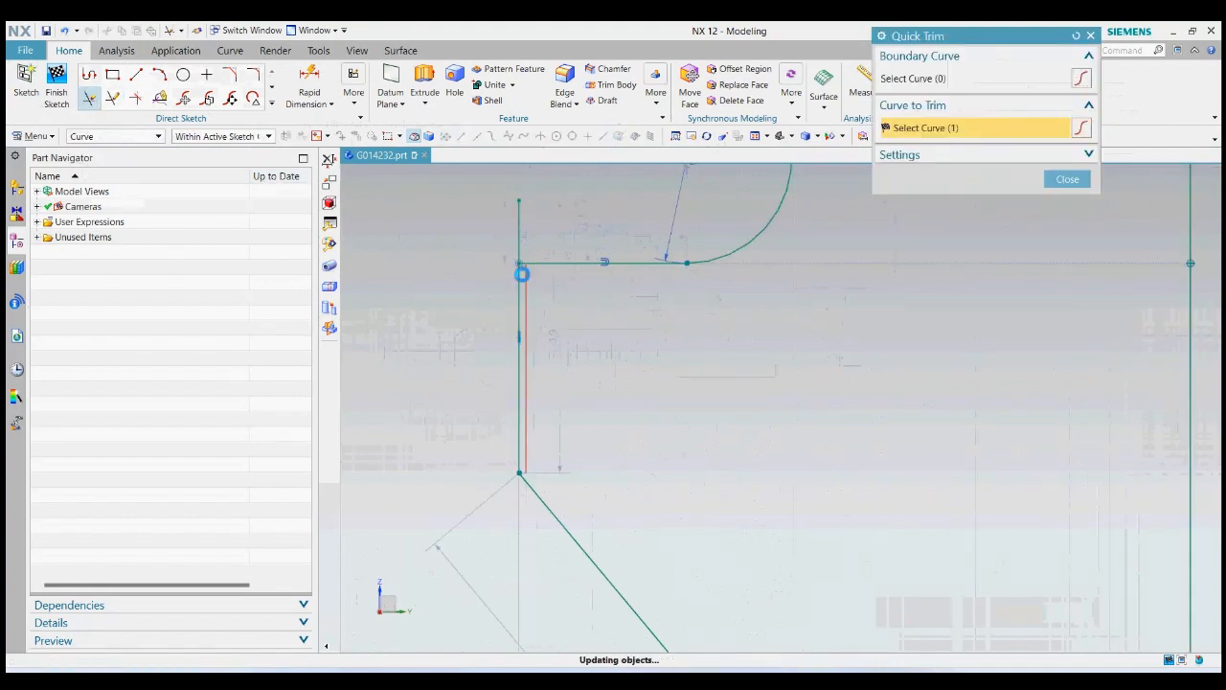
left_click(520, 219)
left_click(1067, 179)
Draw a vertical line about 10.2 mm long up from the half-circle's upper endpoint, crossing the horizontal line above
scroll(619, 447, "up", 3)
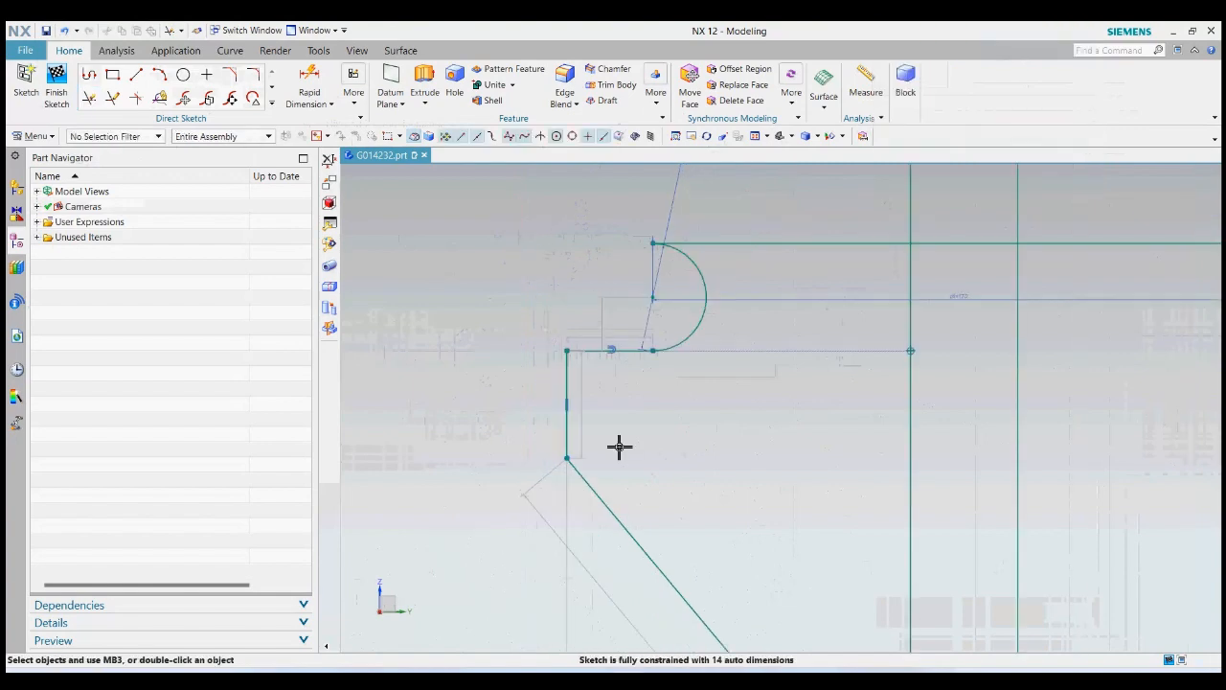
scroll(619, 447, "up", 1)
scroll(703, 288, "down", 3)
scroll(532, 438, "up", 5)
scroll(561, 375, "down", 3)
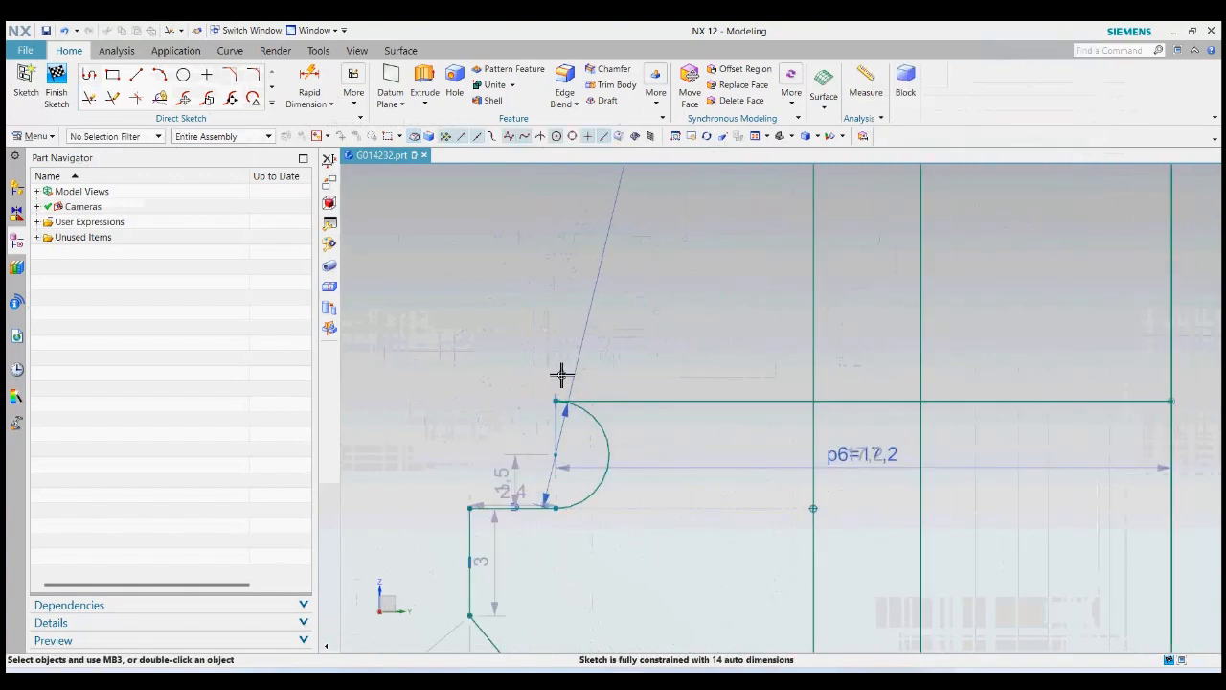
left_click(137, 75)
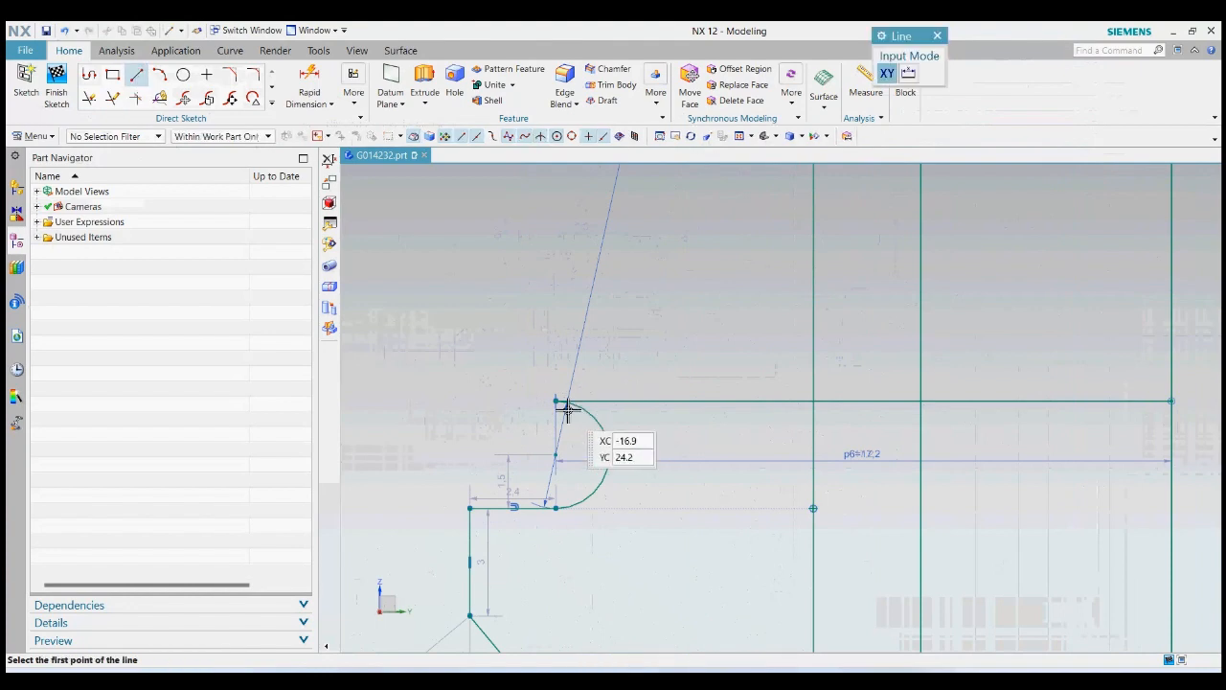
left_click(557, 401)
scroll(568, 489, "up", 3)
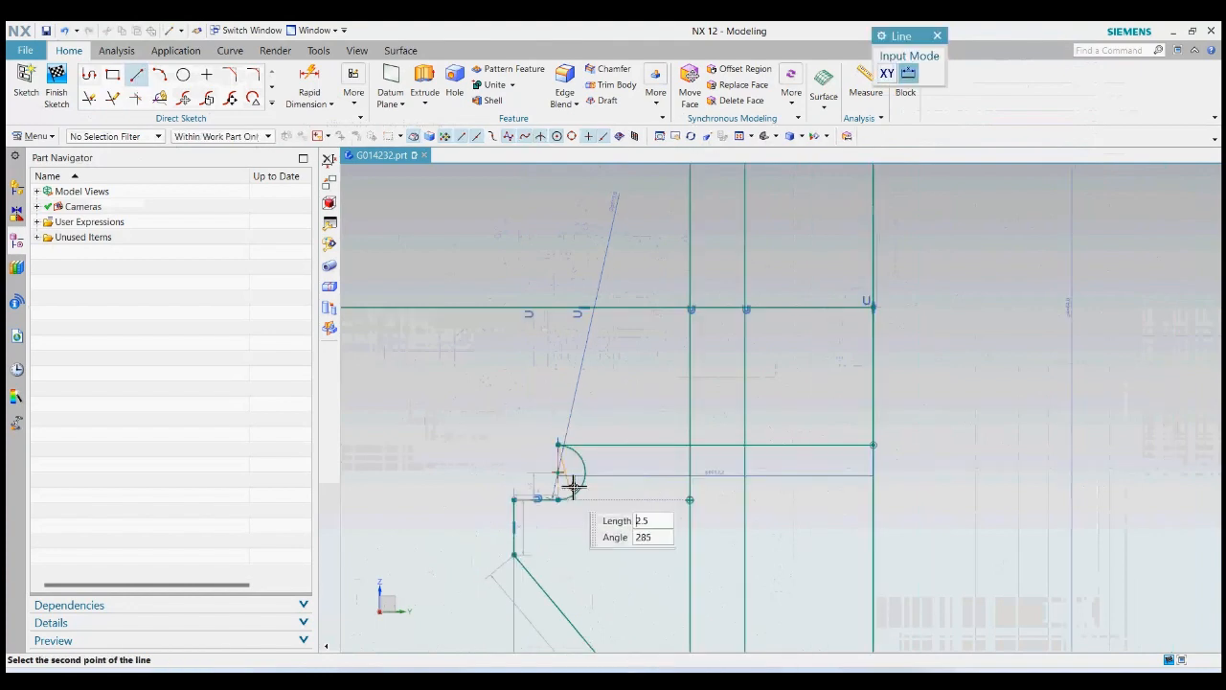
left_click(557, 258)
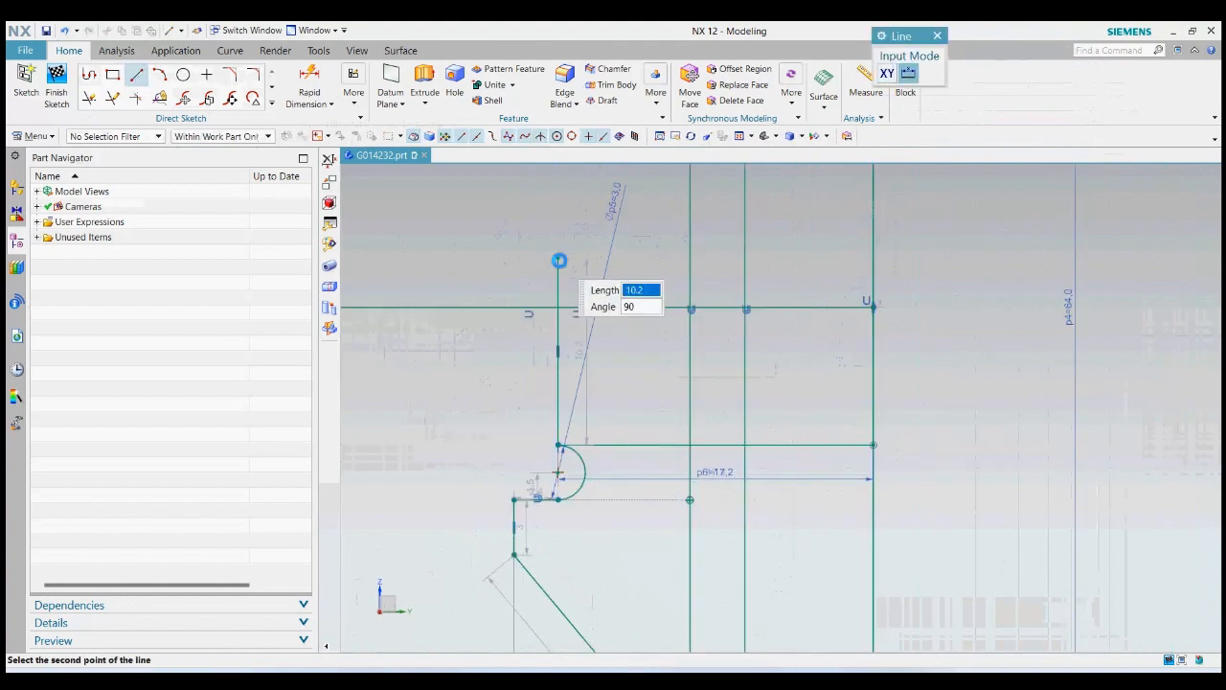
left_click(939, 36)
Quick Trim the new vertical line's overhang and the two horizontal lines' segments between it and the centre line
left_click(89, 99)
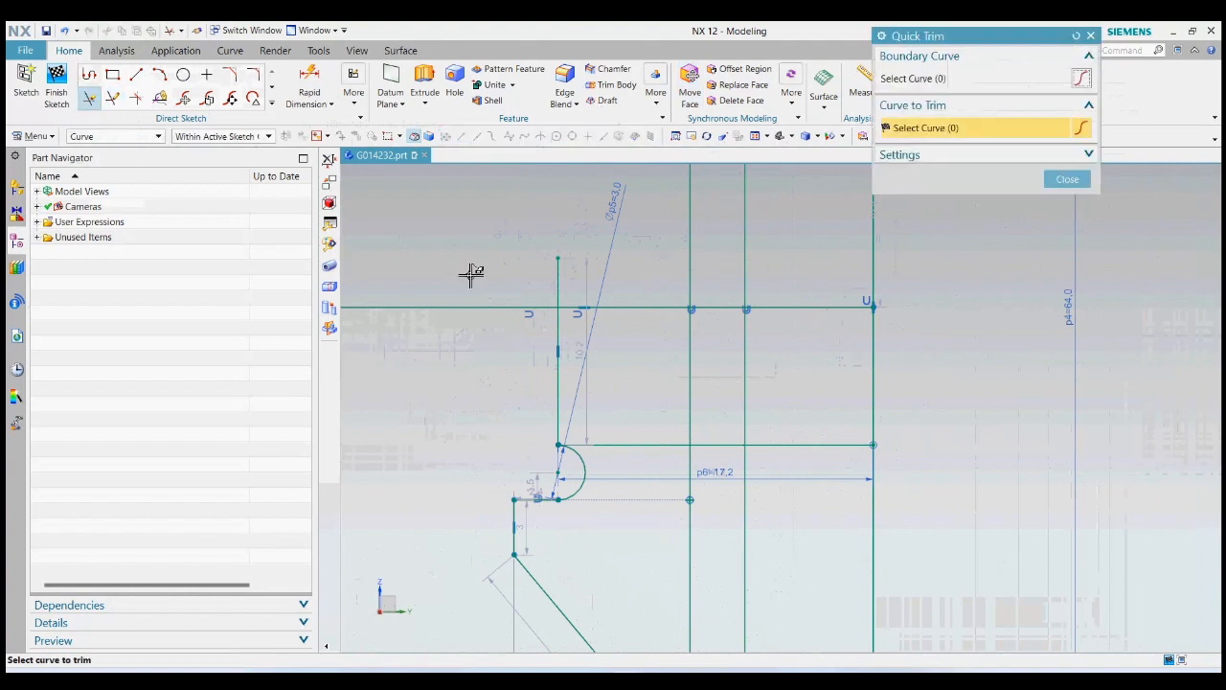
left_click(559, 274)
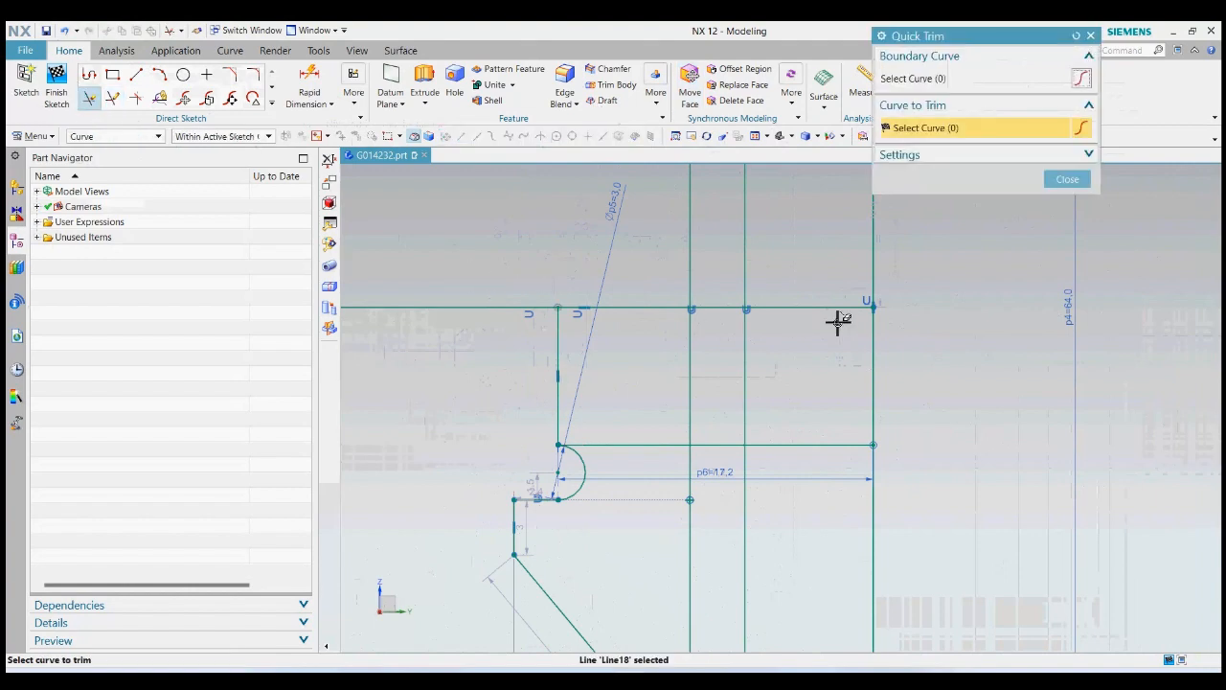
left_click(738, 306)
left_click(791, 307)
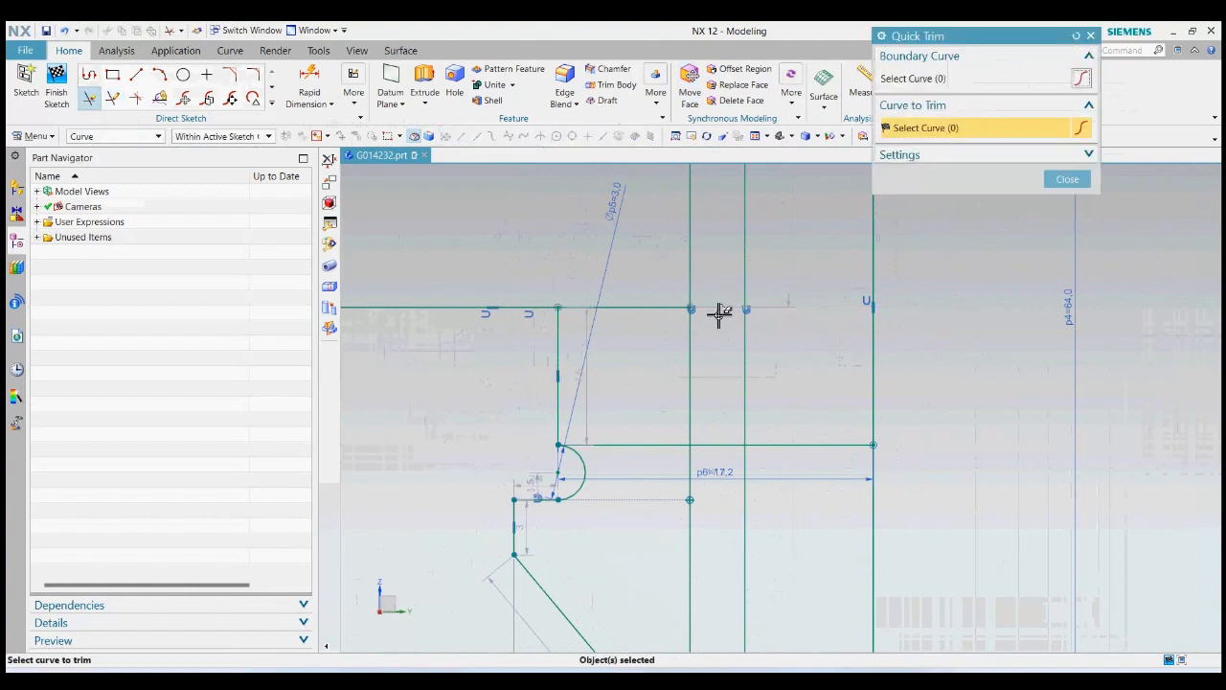
left_click(779, 446)
left_click(679, 448)
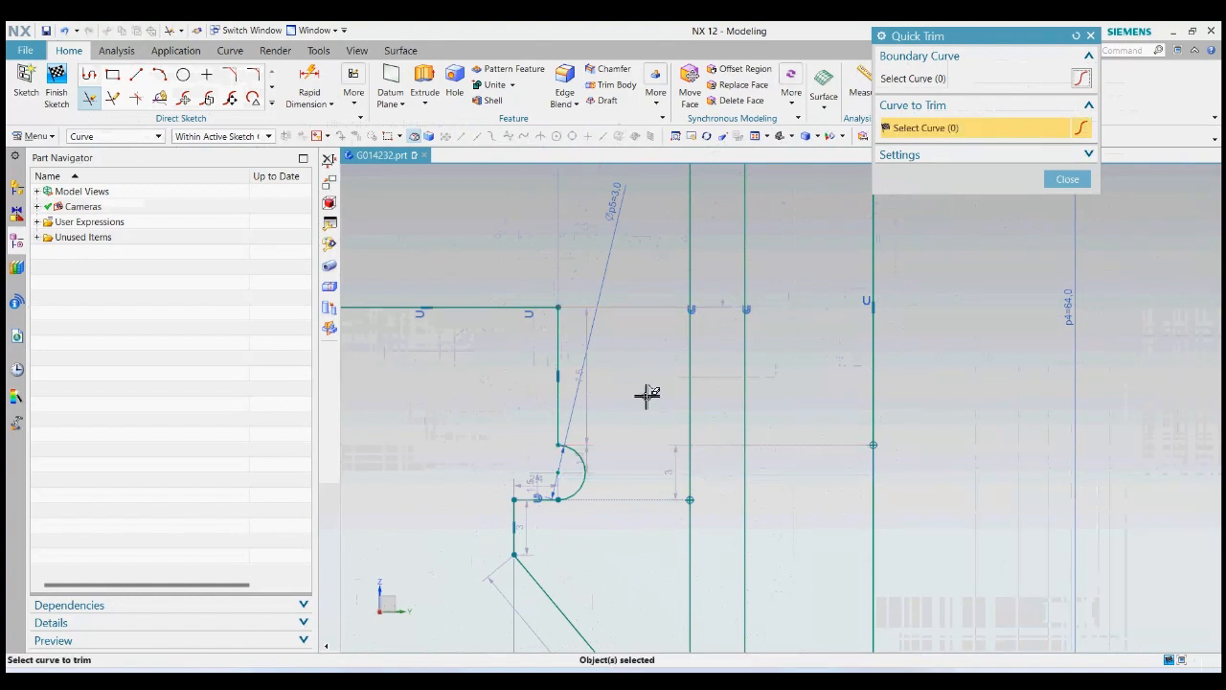
Quick Trim away the long part of the uppermost horizontal line of the stepped profile and finish trimming
scroll(645, 393, "down", 4)
scroll(606, 385, "up", 2)
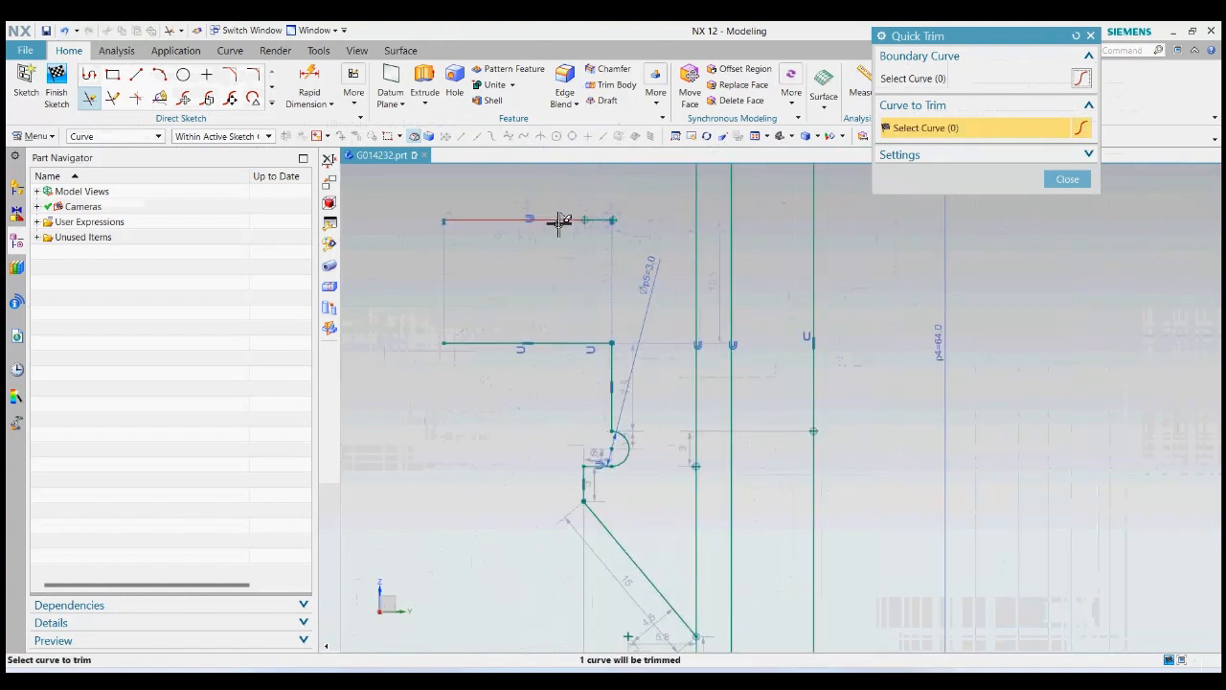
scroll(556, 424, "down", 3)
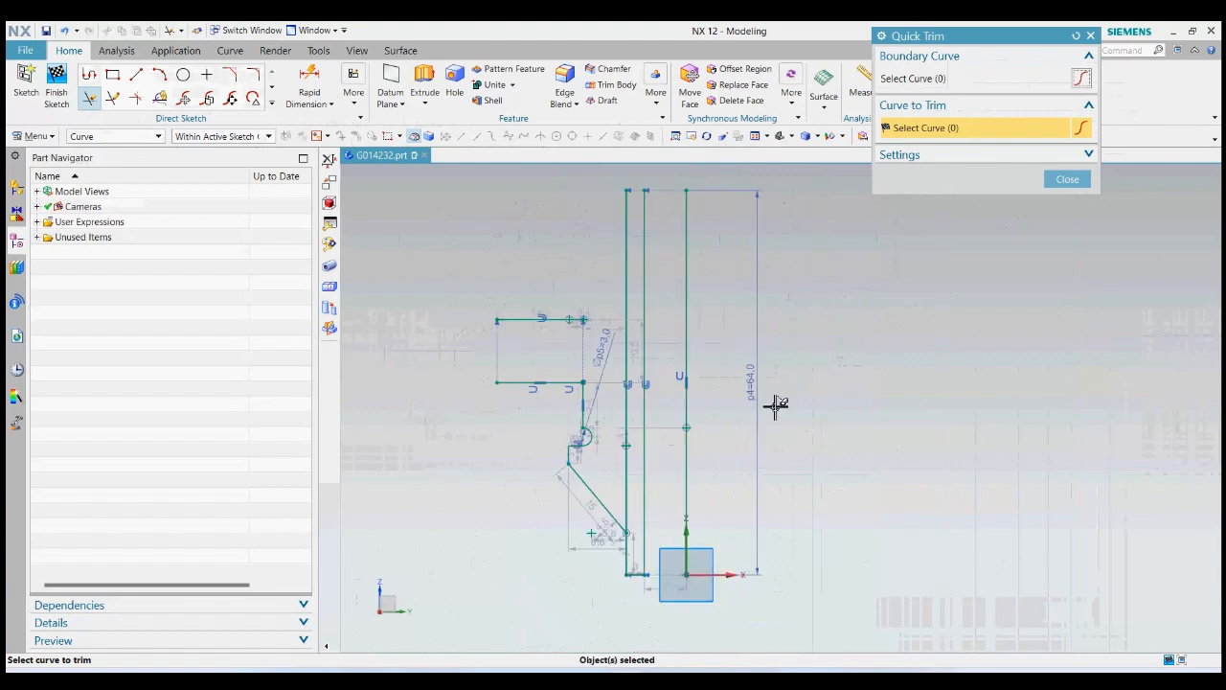
left_click(542, 319)
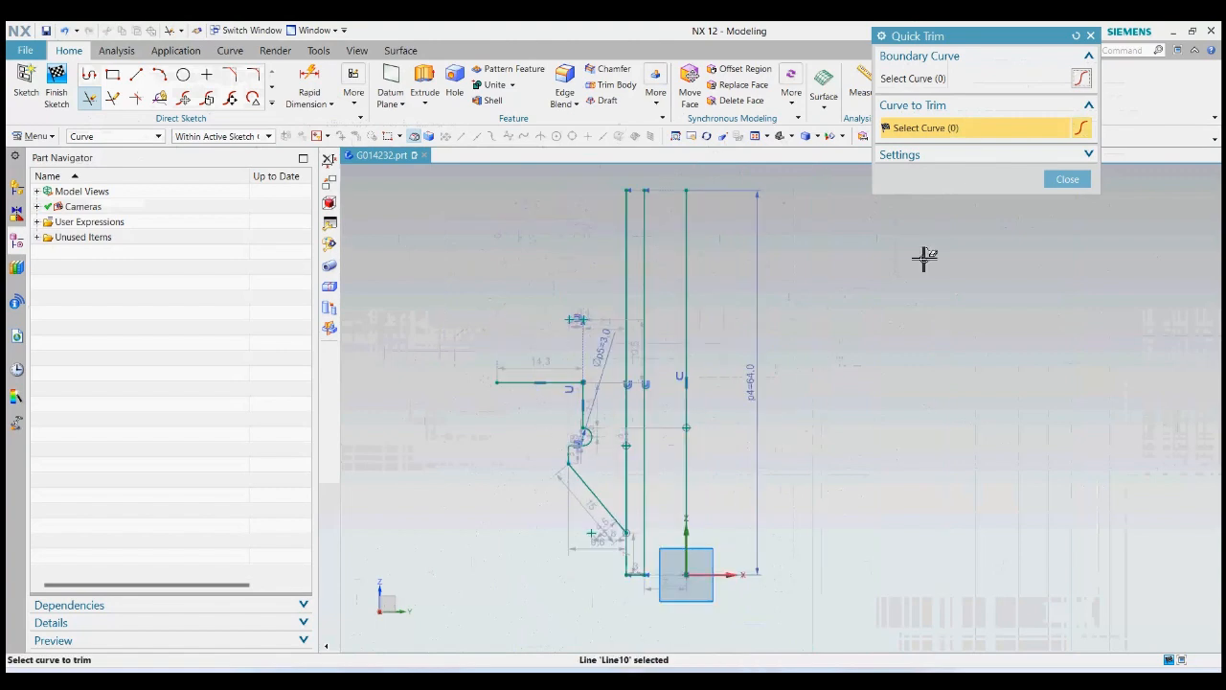
left_click(1067, 179)
Mirror the vertical edge, half-circle, ledge and slanted edge of the lower stepped profile about the short horizontal line with Mirror Curve
left_click(273, 102)
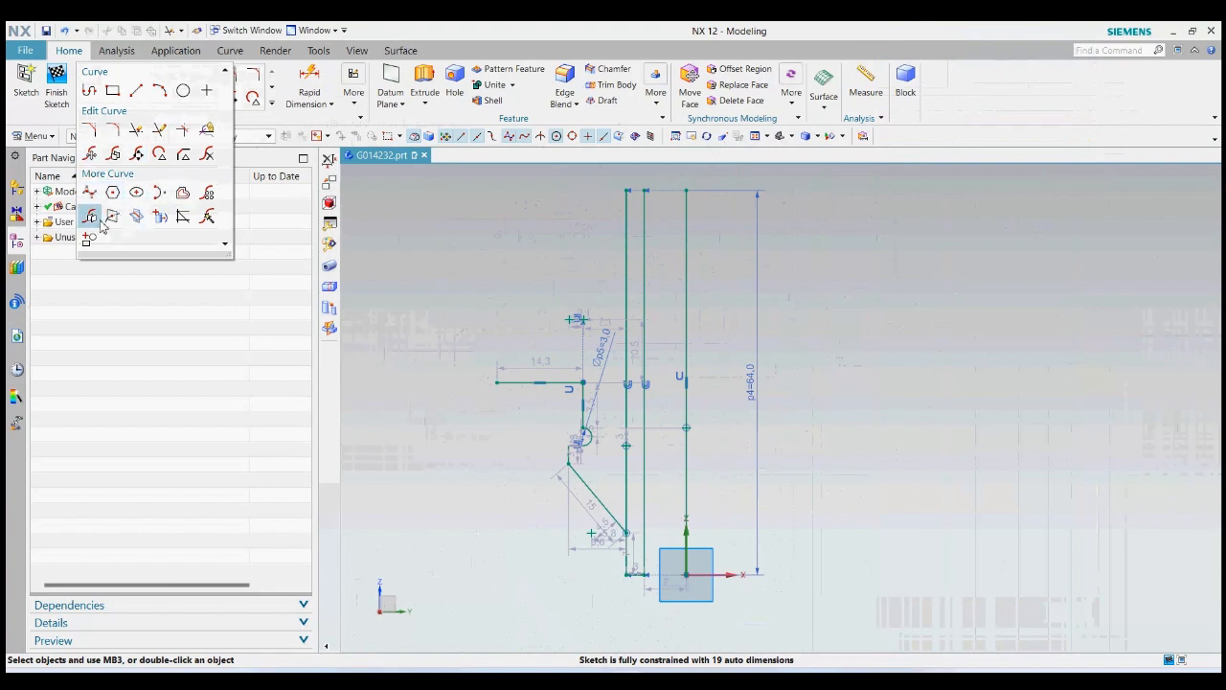
left_click(91, 216)
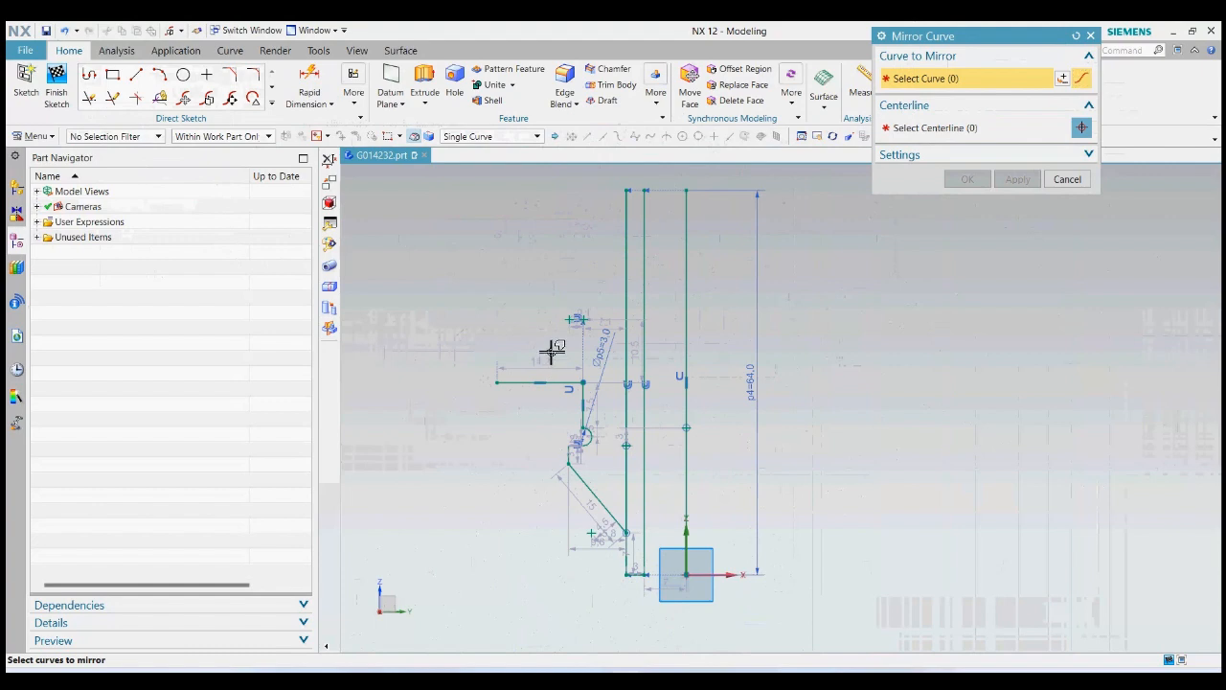
left_click_drag(550, 351, 641, 555)
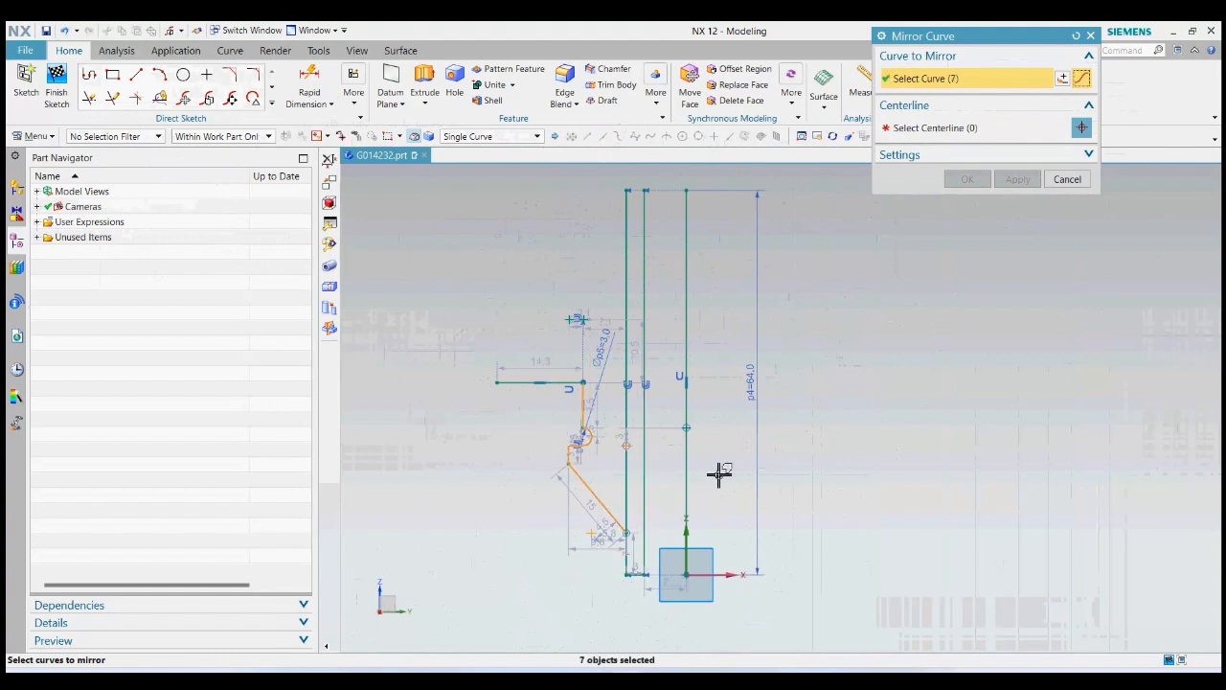
left_click(928, 131)
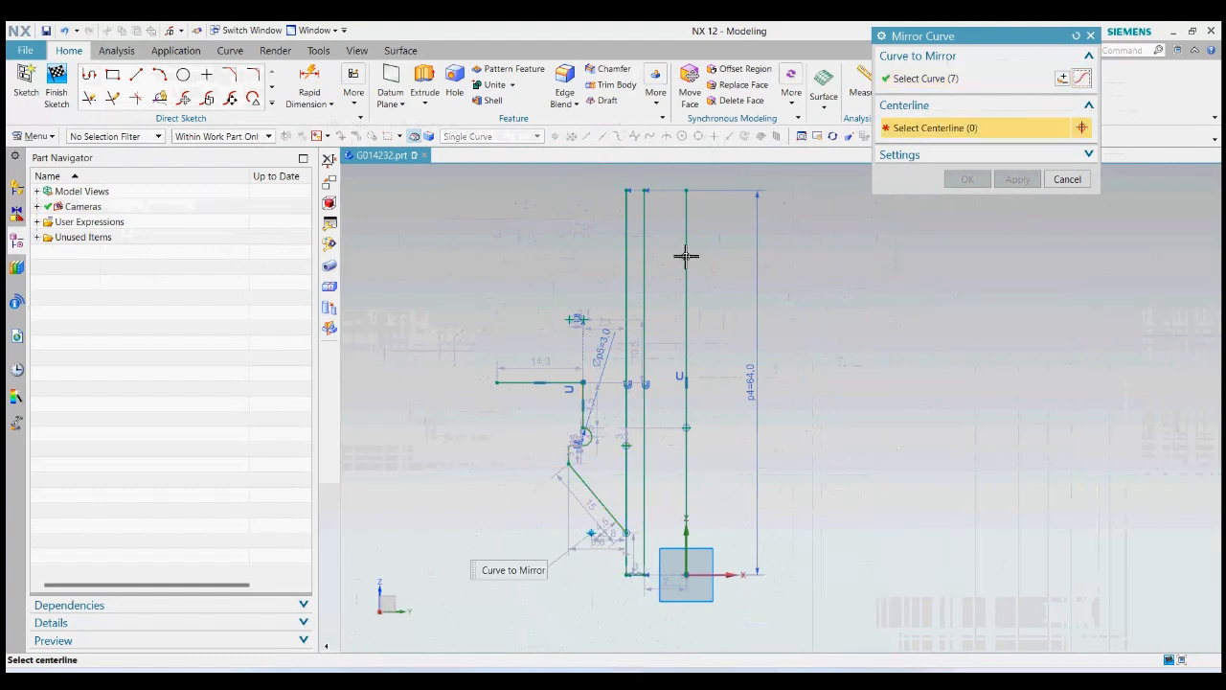
left_click(525, 383)
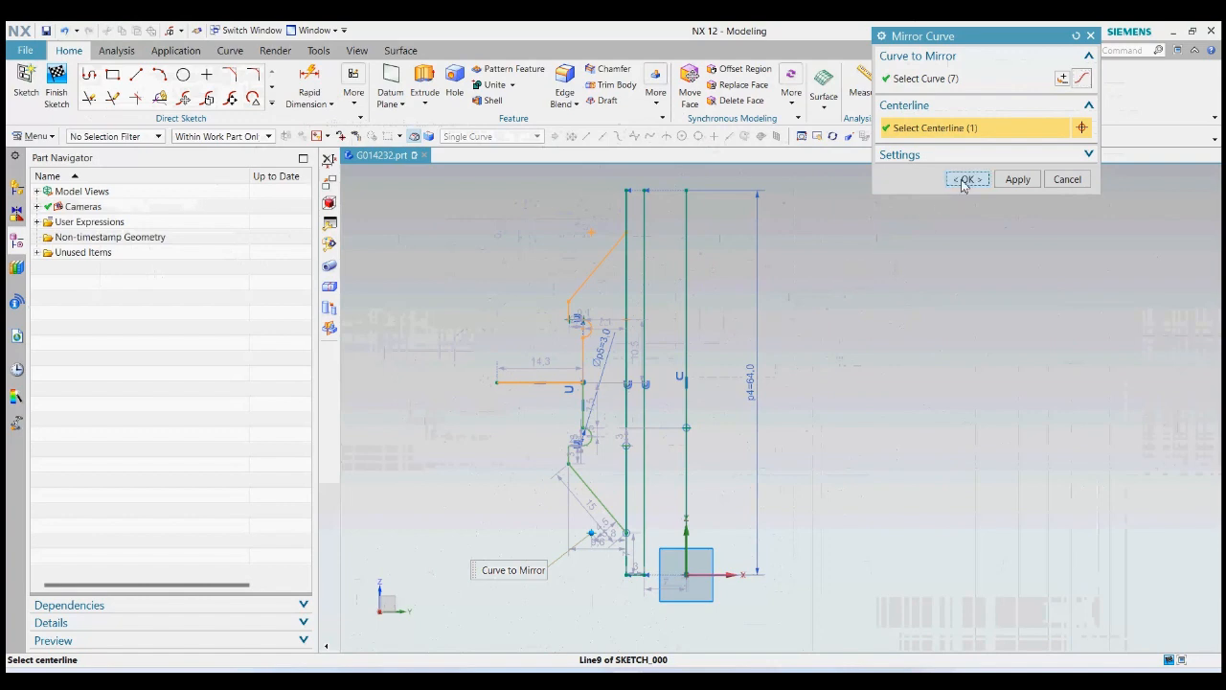
left_click(965, 179)
Draw a 3 mm horizontal line joining the upper ends of the two parallel vertical lines beside the centre line
scroll(748, 265, "up", 3)
scroll(616, 268, "down", 3)
scroll(656, 294, "up", 2)
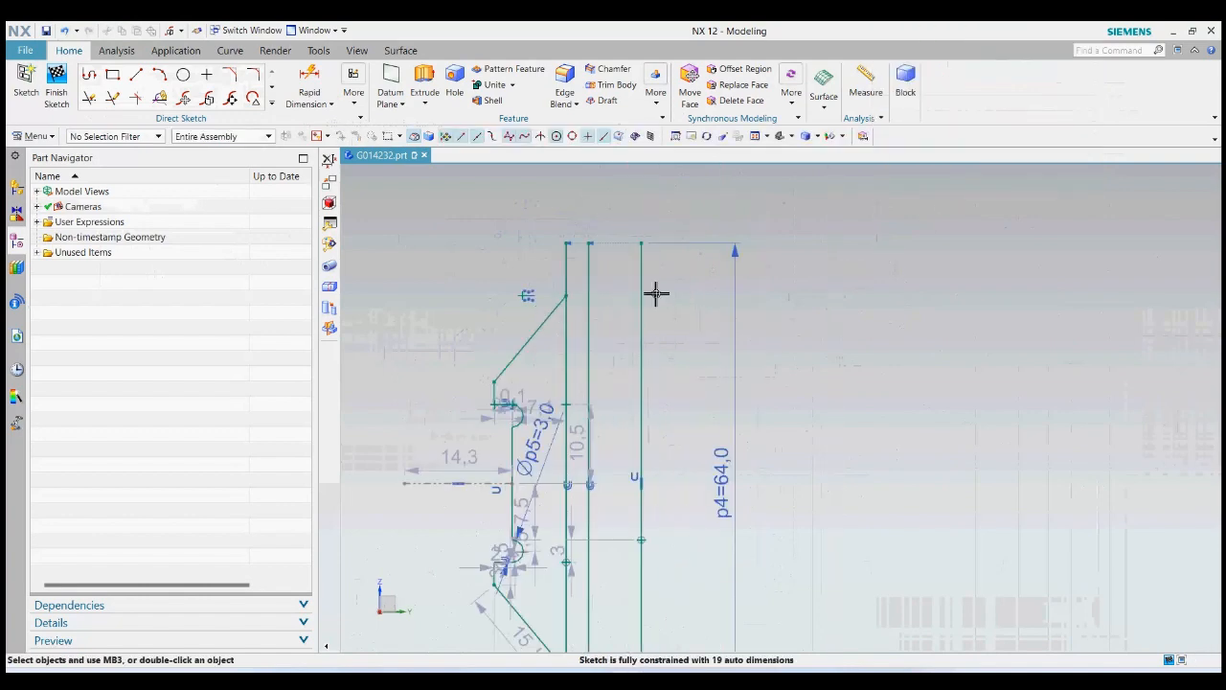
left_click(137, 76)
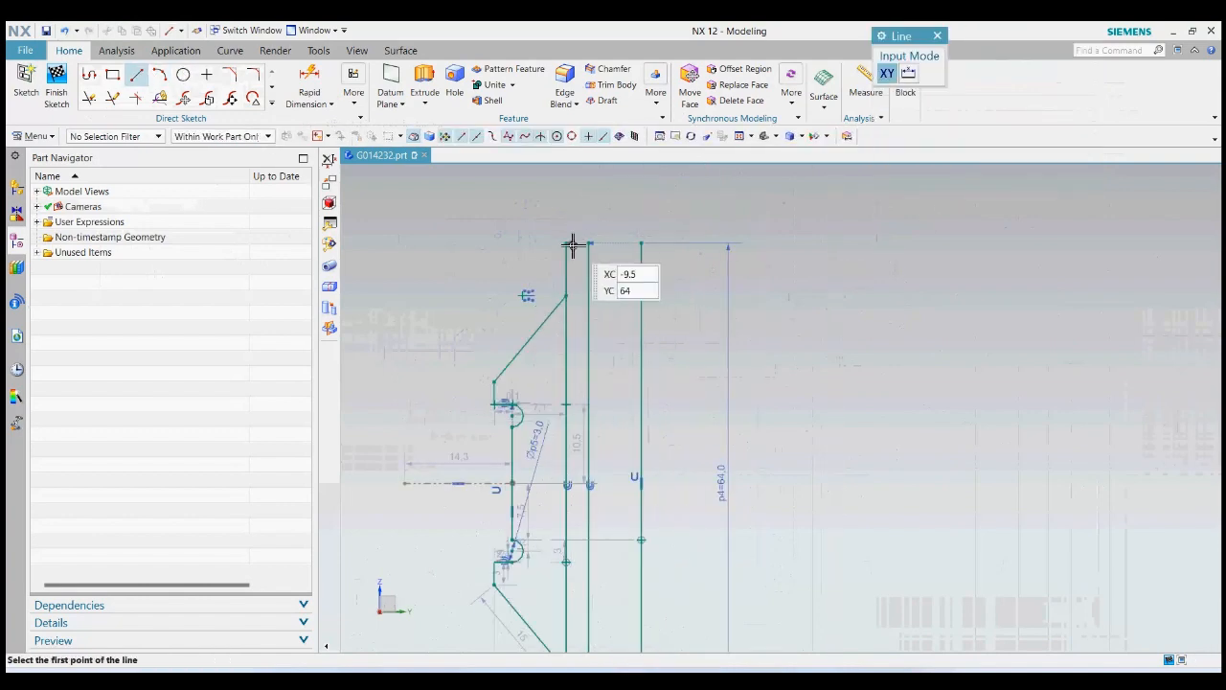
left_click(570, 244)
left_click(588, 243)
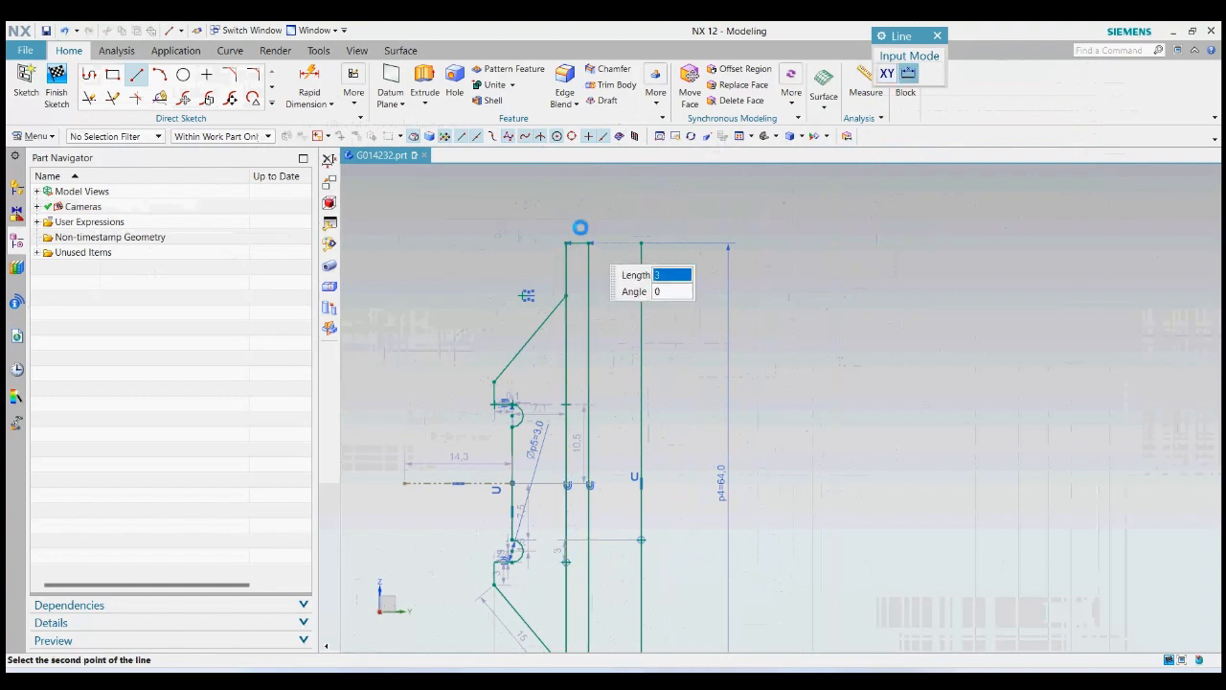
Draw a 3 mm horizontal line joining the lower ends of the same two vertical lines and leave the Line command
scroll(579, 226, "down", 4)
scroll(589, 418, "up", 6)
scroll(571, 398, "up", 2)
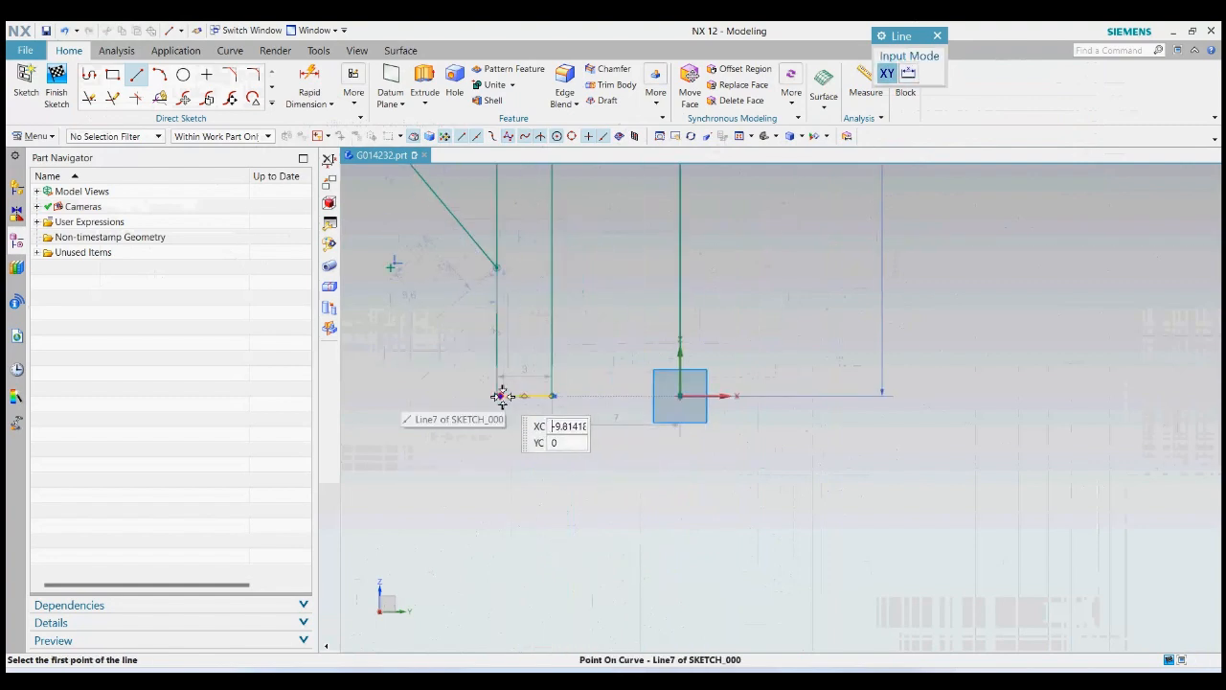
left_click(498, 396)
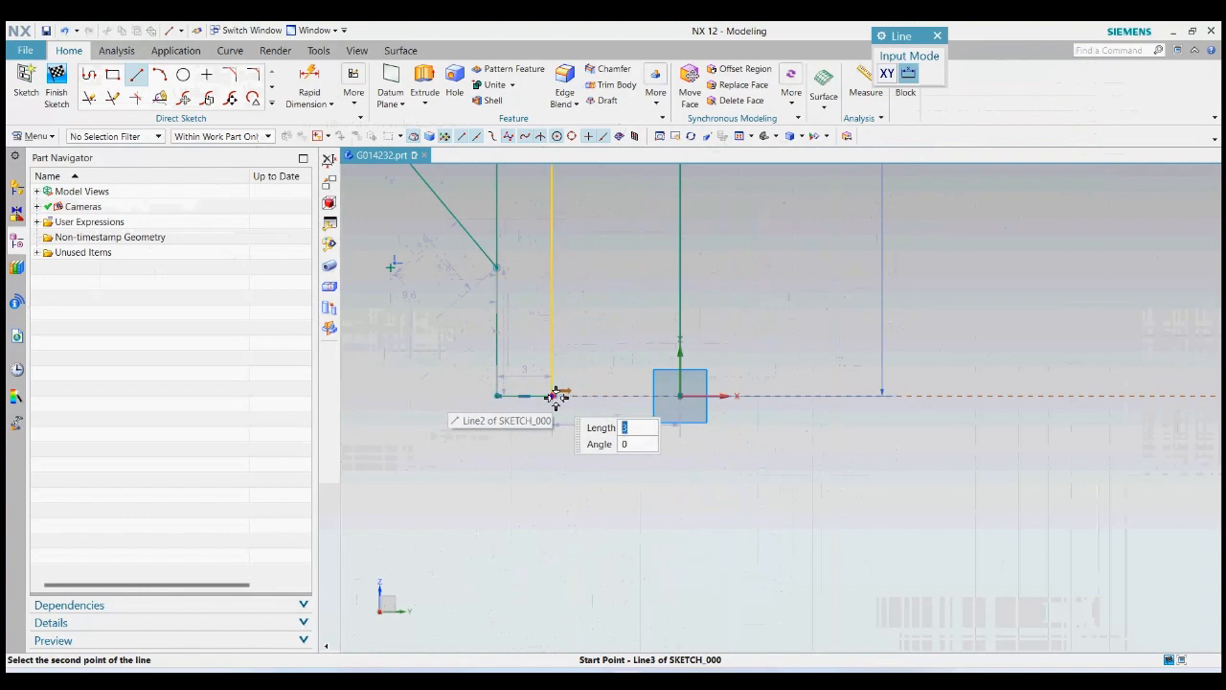
left_click(552, 395)
scroll(540, 411, "down", 3)
left_click(938, 36)
scroll(801, 413, "down", 4)
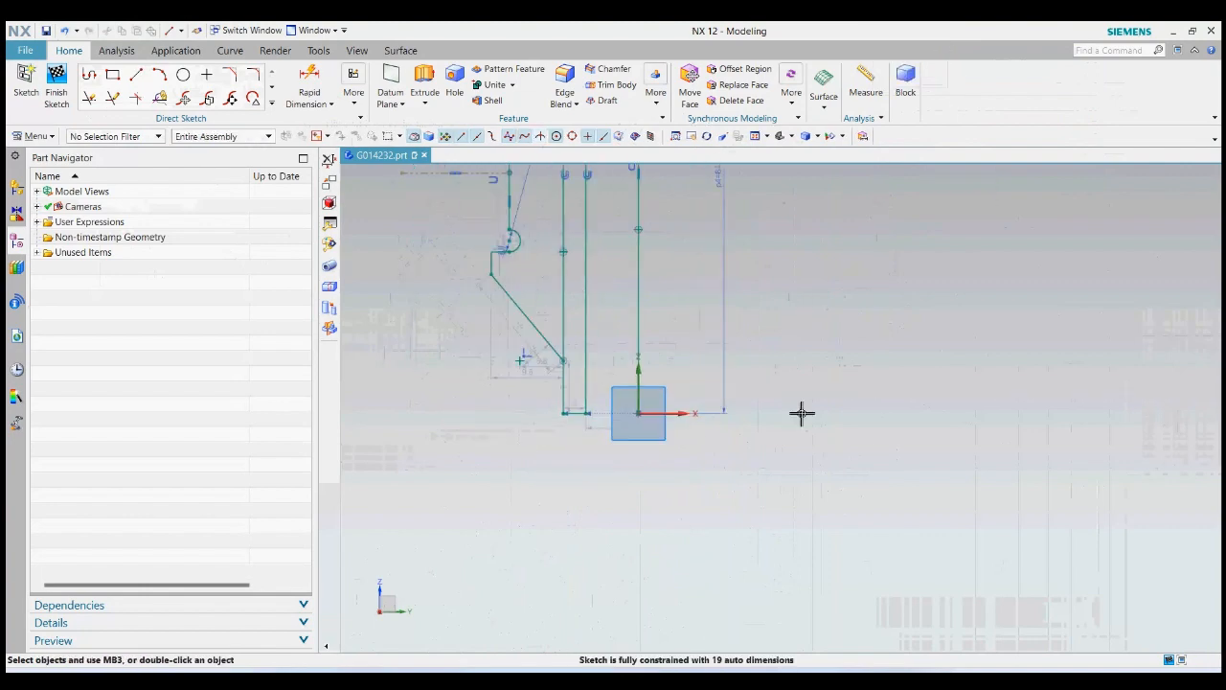
Fillet both ends of the short vertical edge below the lower half-circle groove with a 1 mm radius
scroll(695, 306, "up", 5)
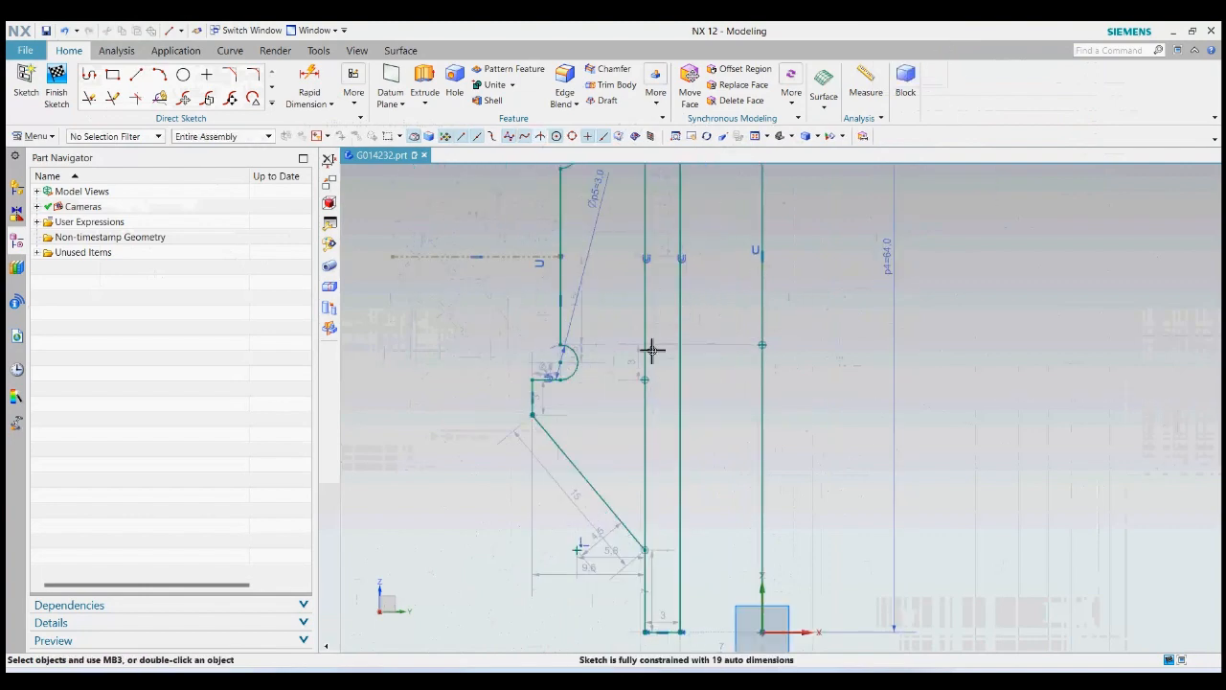
scroll(528, 335, "up", 2)
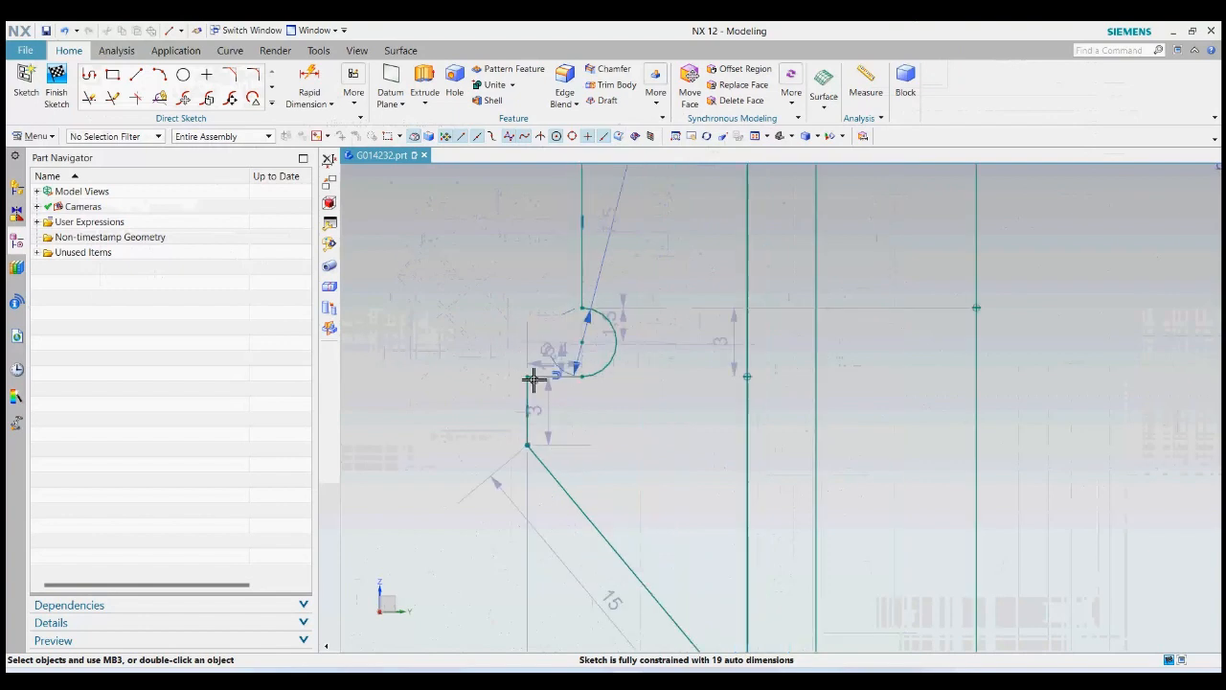
left_click(252, 97)
scroll(526, 416, "up", 4)
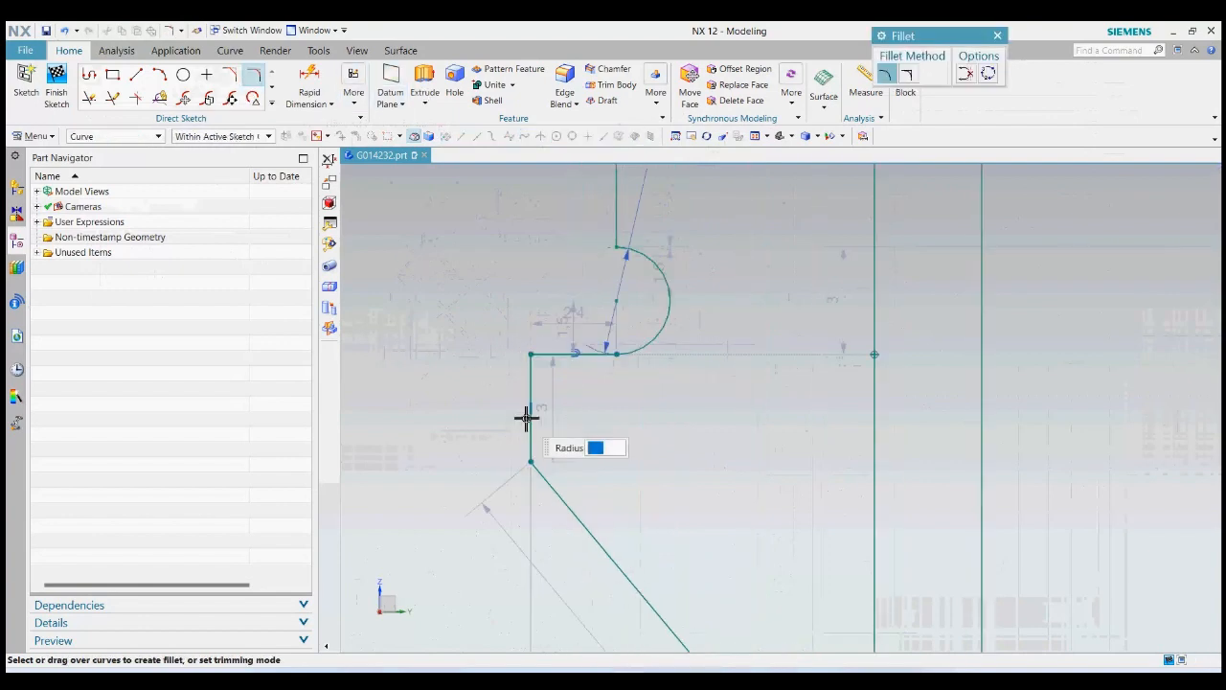
left_click(550, 324)
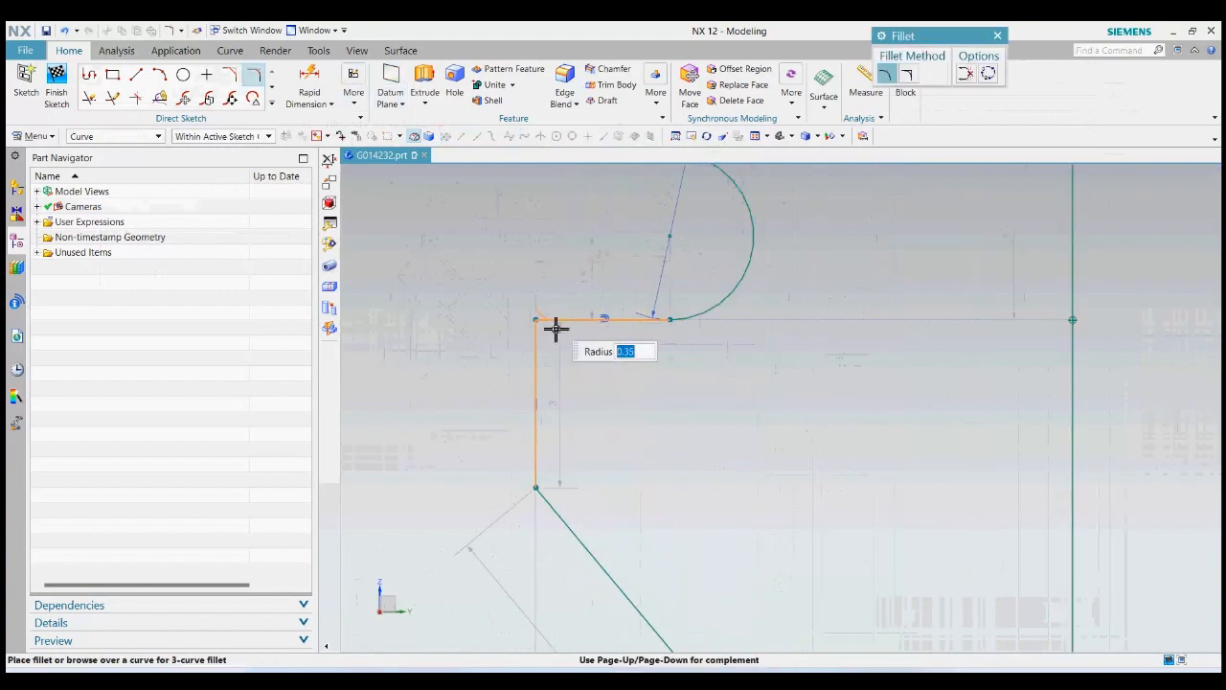
left_click(556, 331)
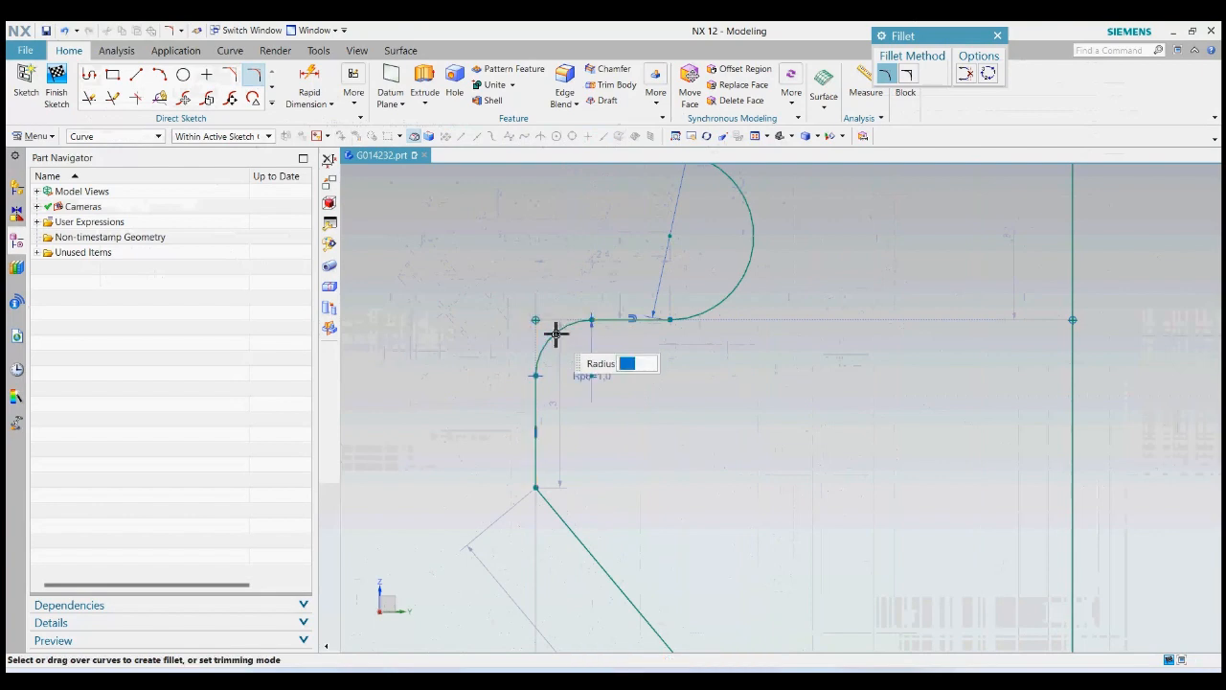
left_click(543, 489)
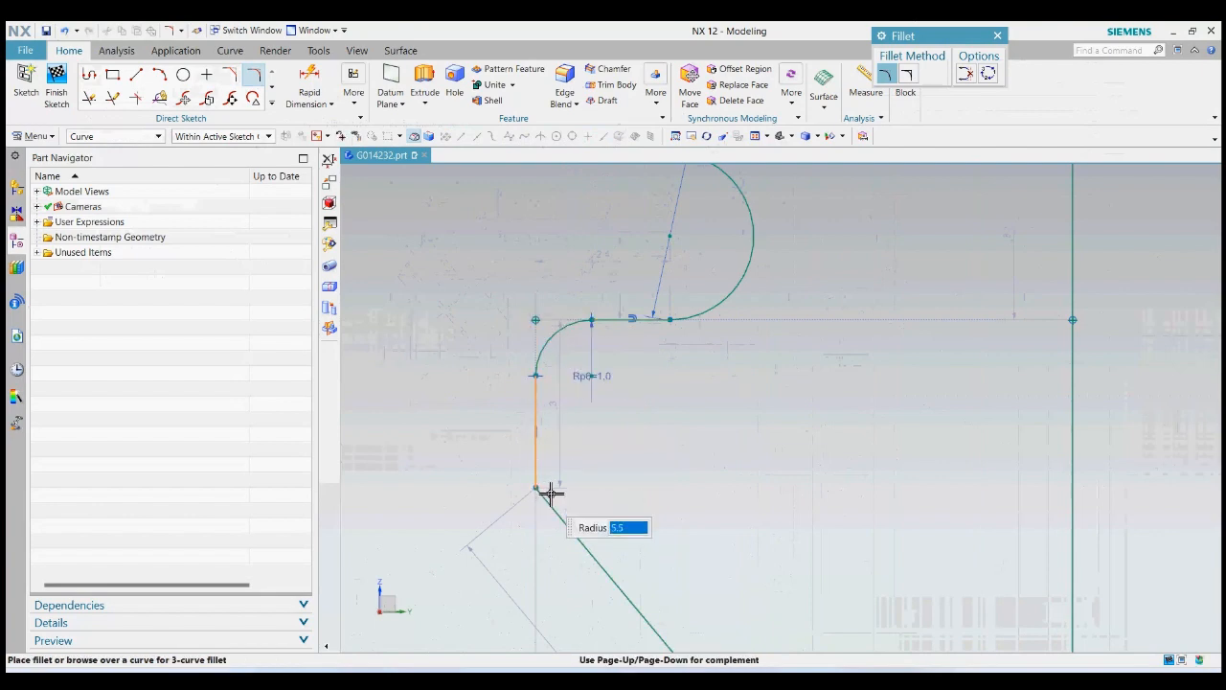
left_click(554, 488)
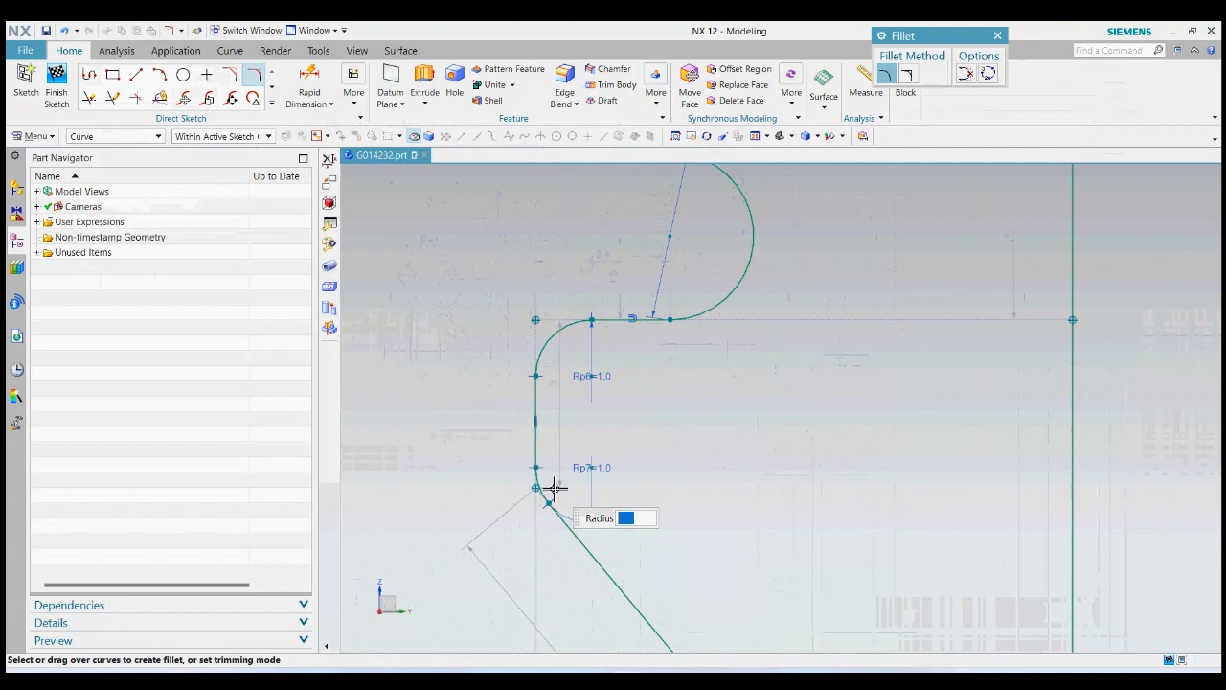
Quick Trim the ledge line's overhang beyond the mirrored fillet near the upper groove and finish the sketch
scroll(551, 522, "down", 5)
scroll(584, 356, "up", 5)
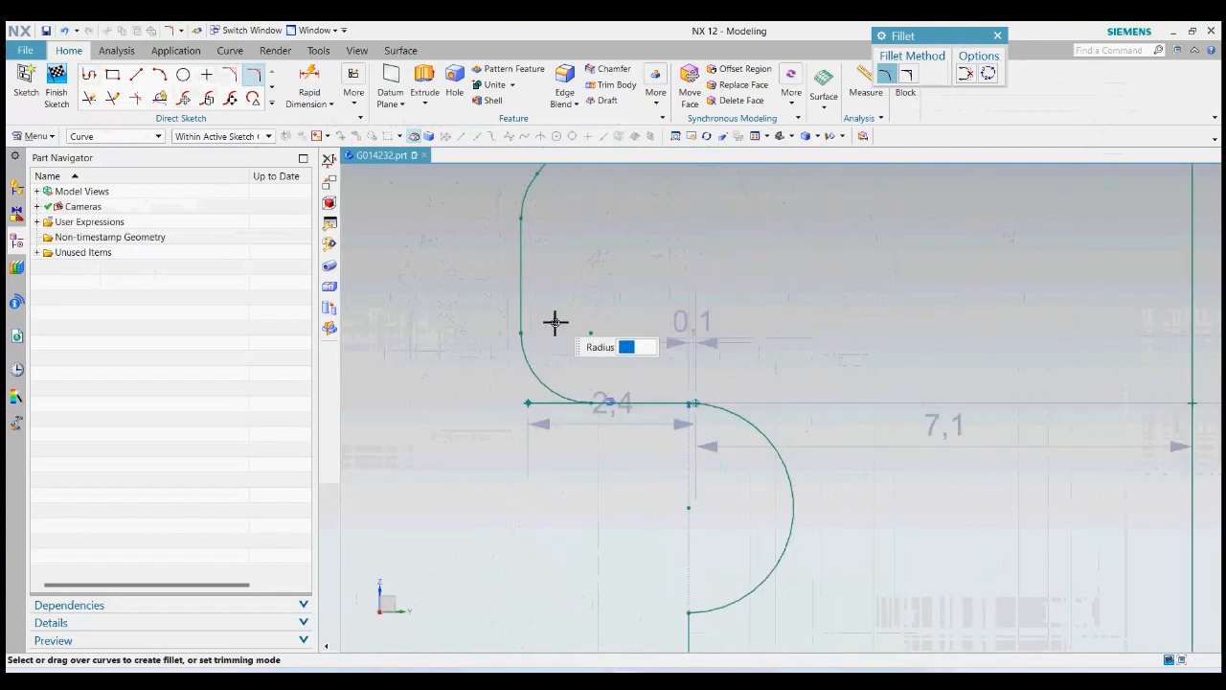
left_click(89, 99)
left_click(562, 404)
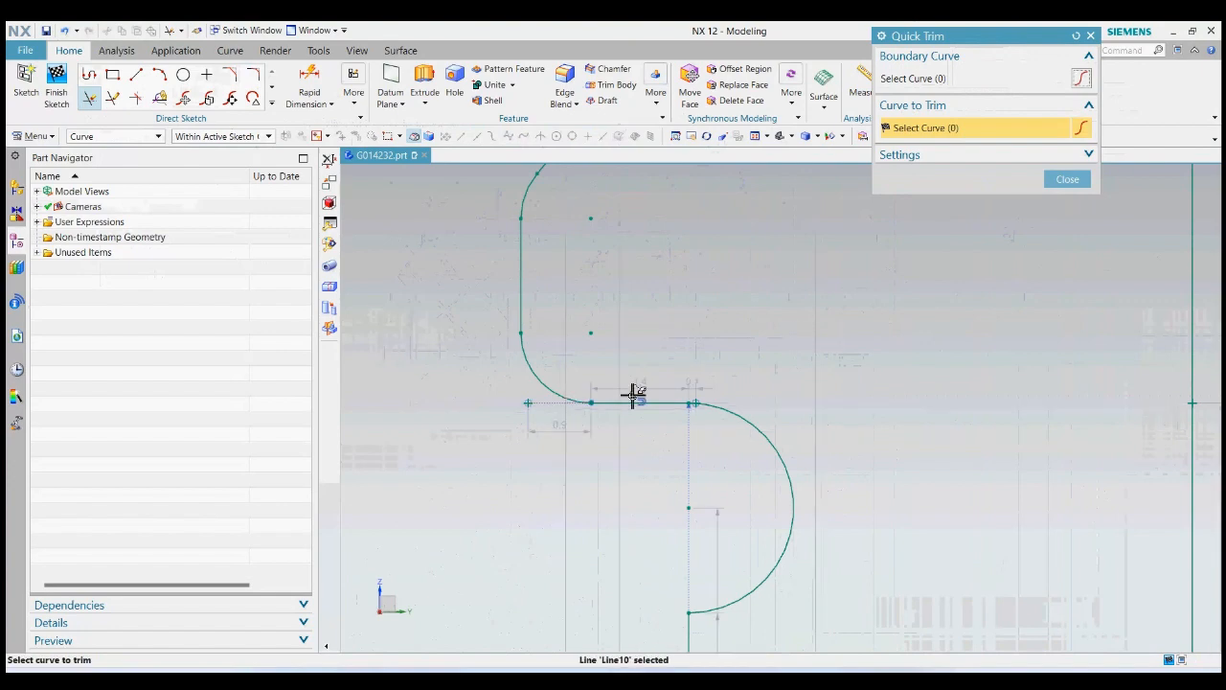
left_click(1068, 180)
scroll(693, 362, "down", 4)
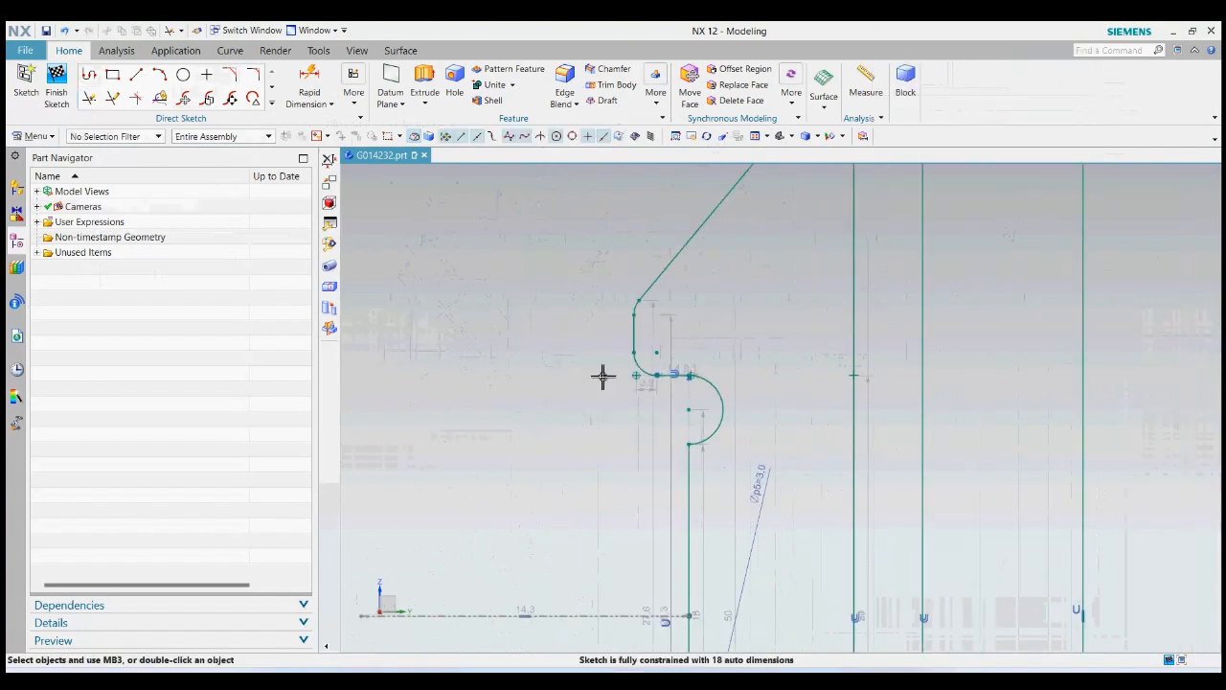
scroll(603, 376, "down", 3)
scroll(758, 265, "down", 2)
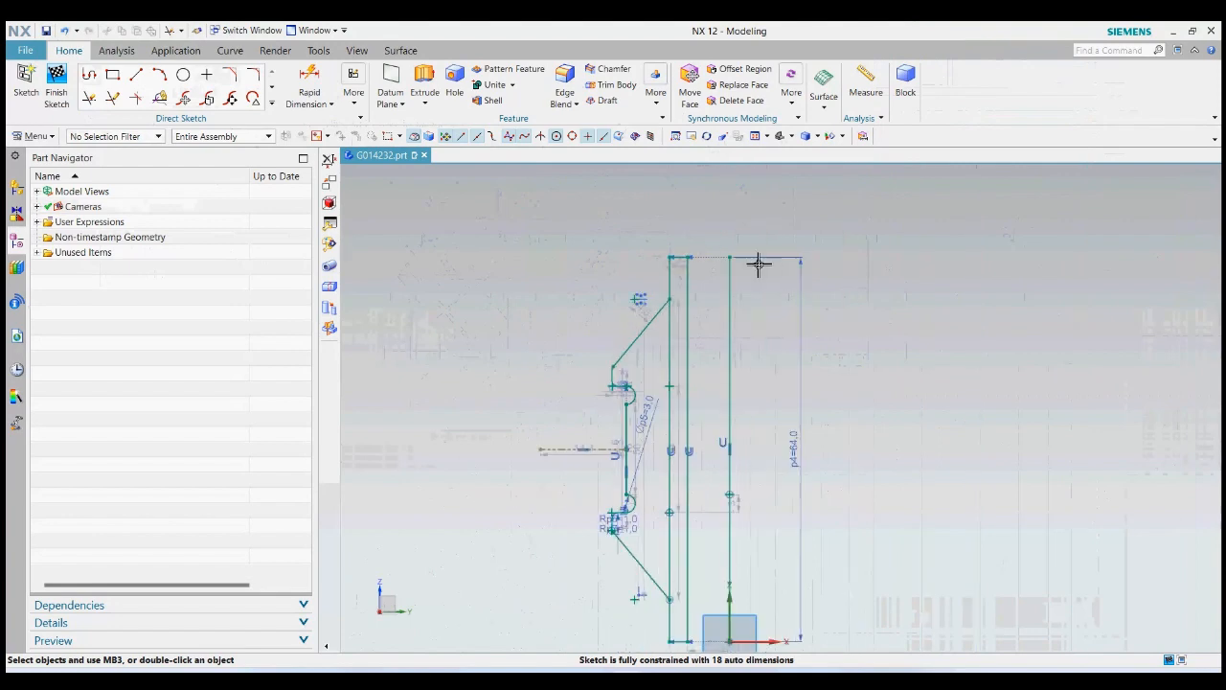
left_click(58, 96)
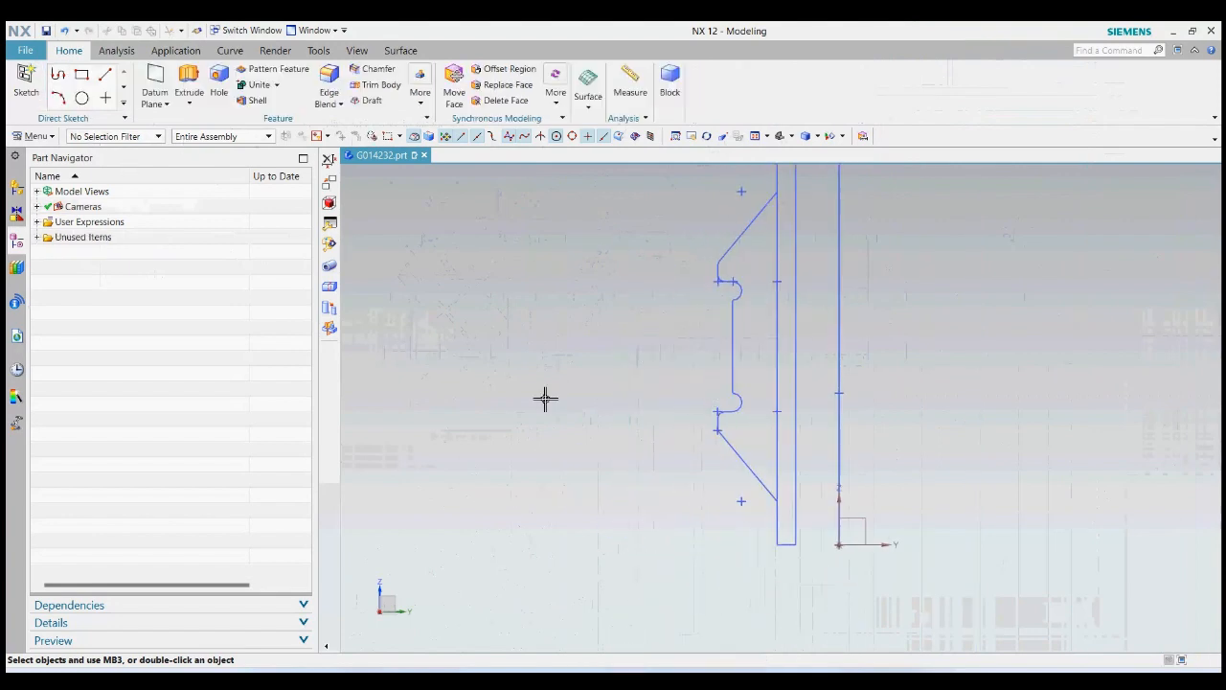
Start a Revolve and select the four lines of the narrow 3 mm wide rectangle as its section
left_click(189, 105)
left_click(206, 142)
scroll(585, 499, "down", 1)
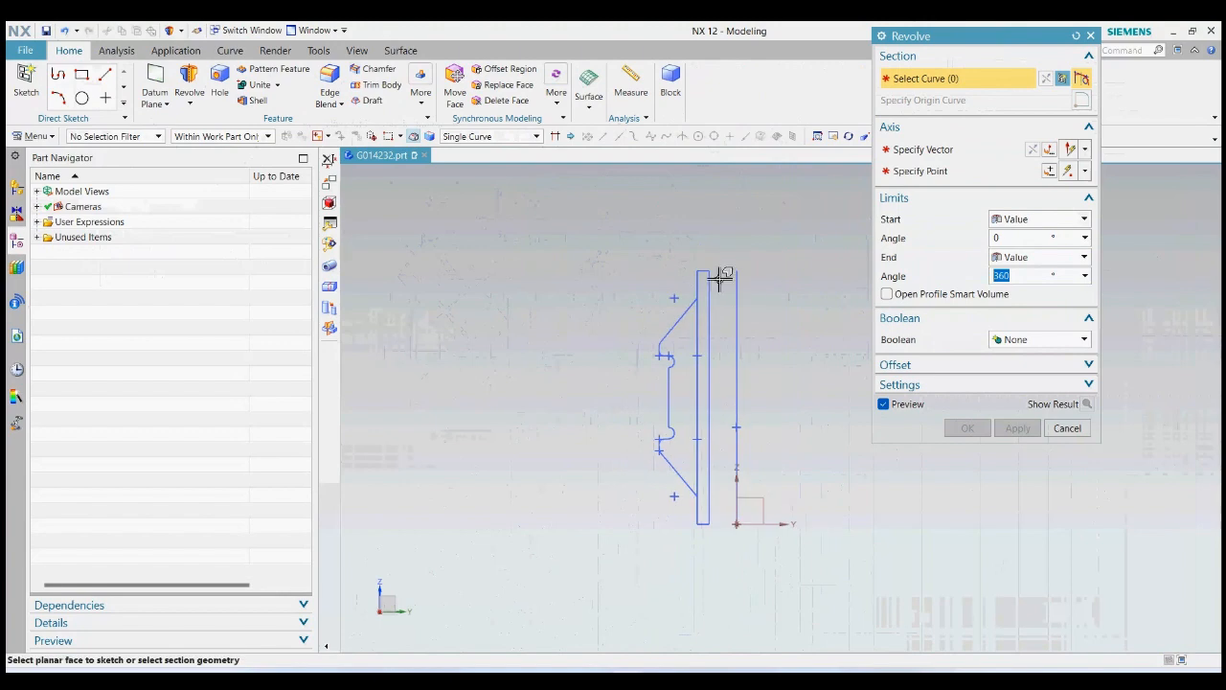
scroll(720, 276, "up", 5)
left_click(682, 263)
left_click(661, 290)
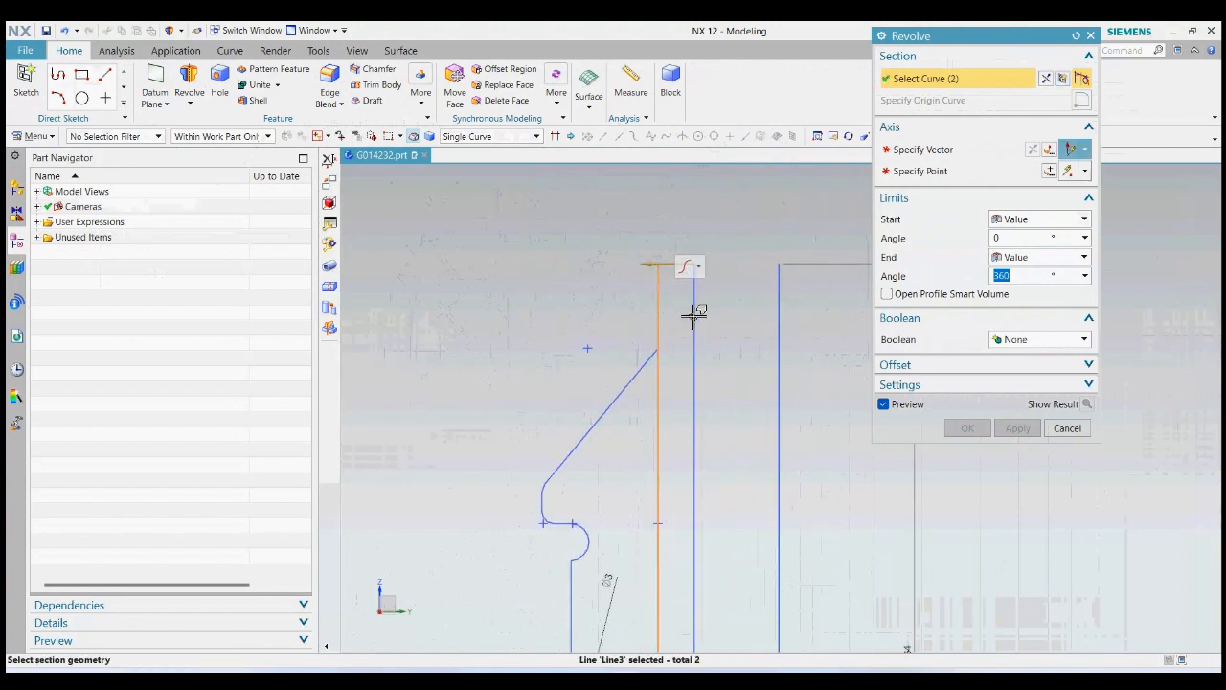
left_click(696, 316)
scroll(594, 342, "down", 2)
scroll(616, 454, "up", 4)
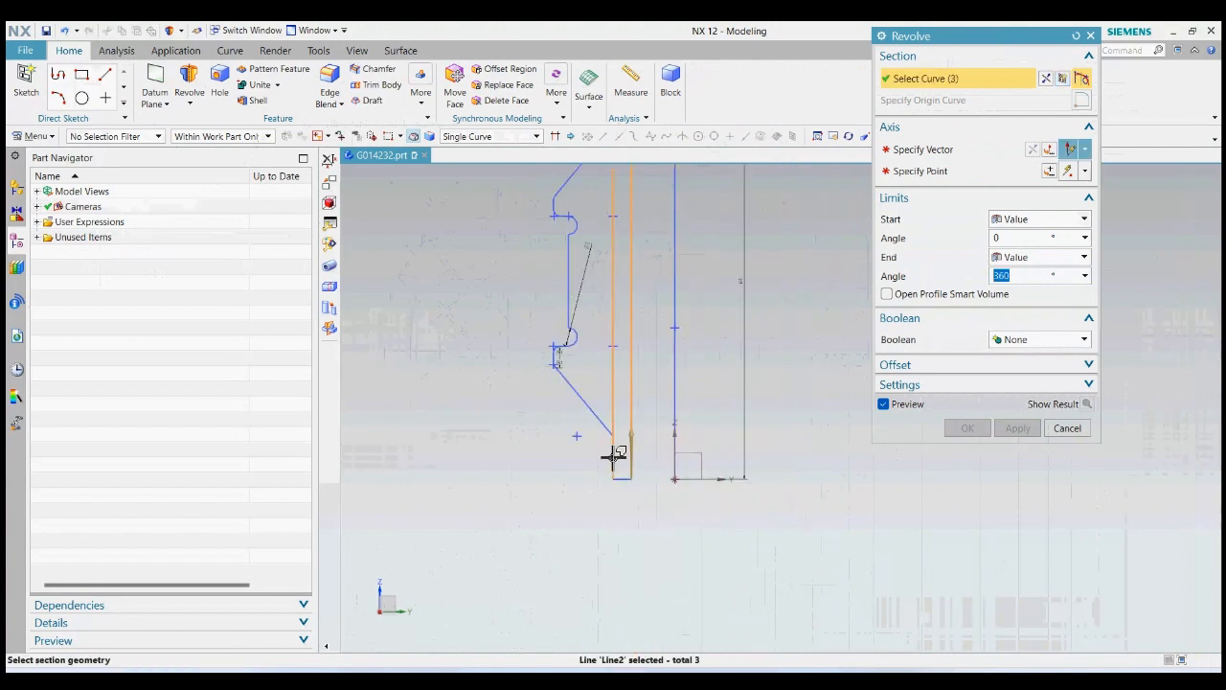
left_click(644, 471)
scroll(644, 471, "down", 4)
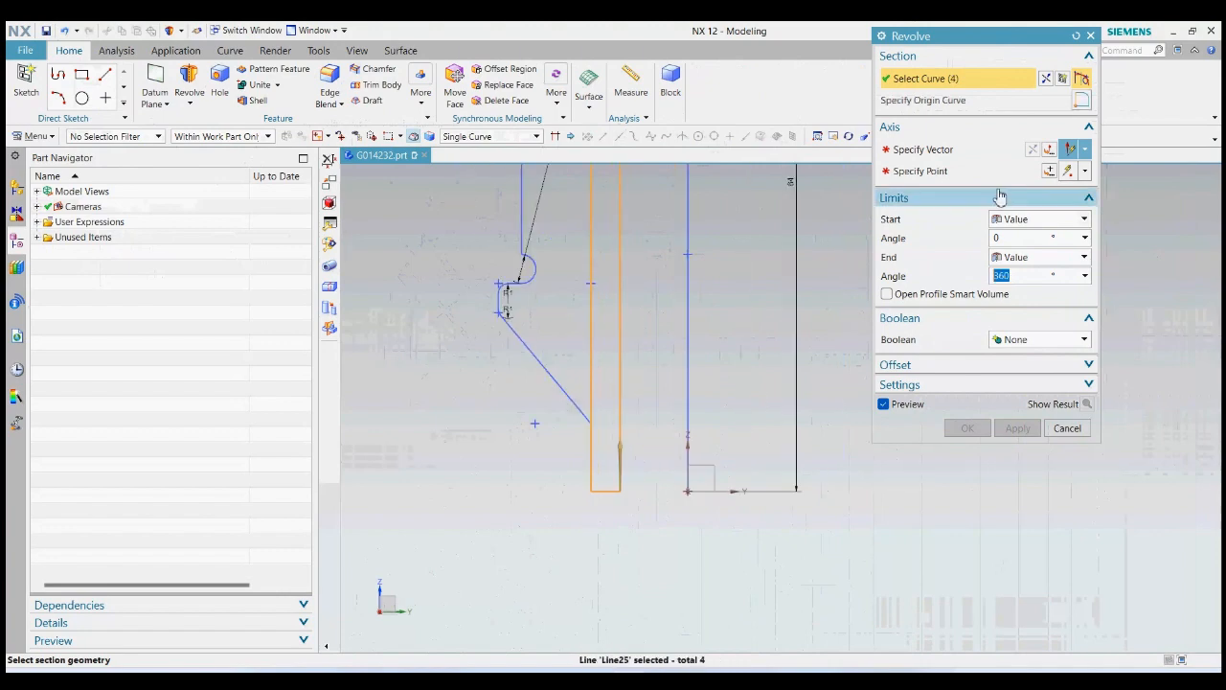
Revolve the rectangle 360° about the Z-axis through the origin and apply it as a tube body
left_click(980, 150)
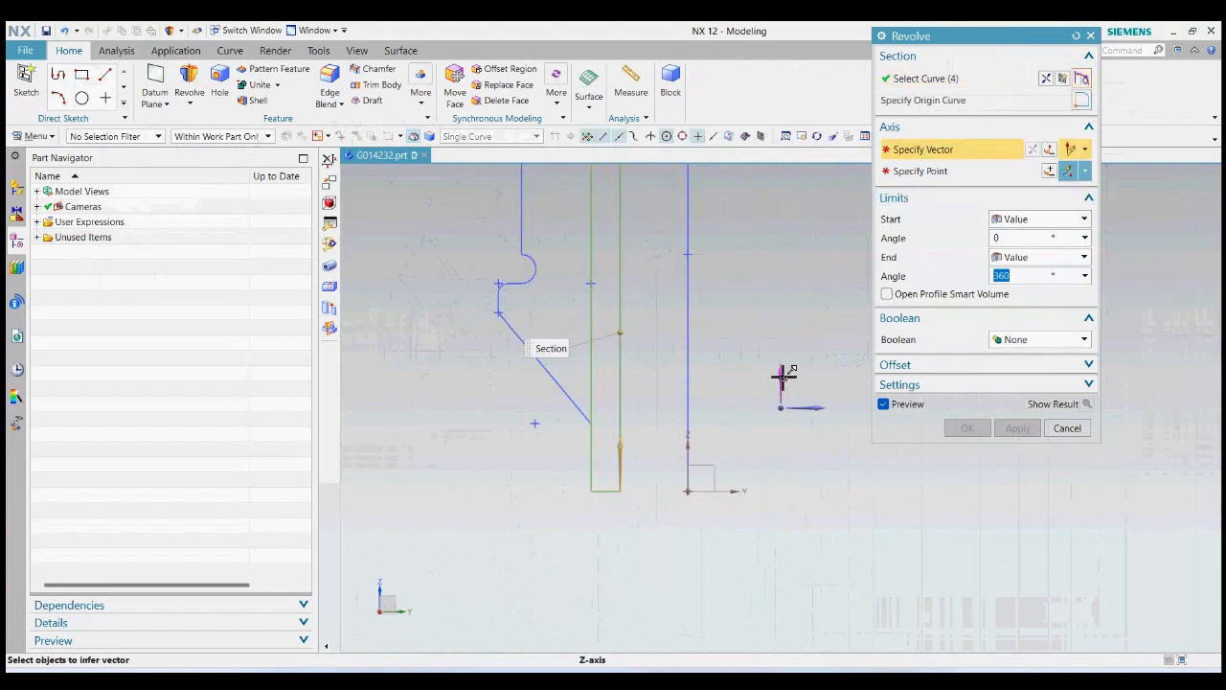
left_click(687, 468)
left_click(689, 494)
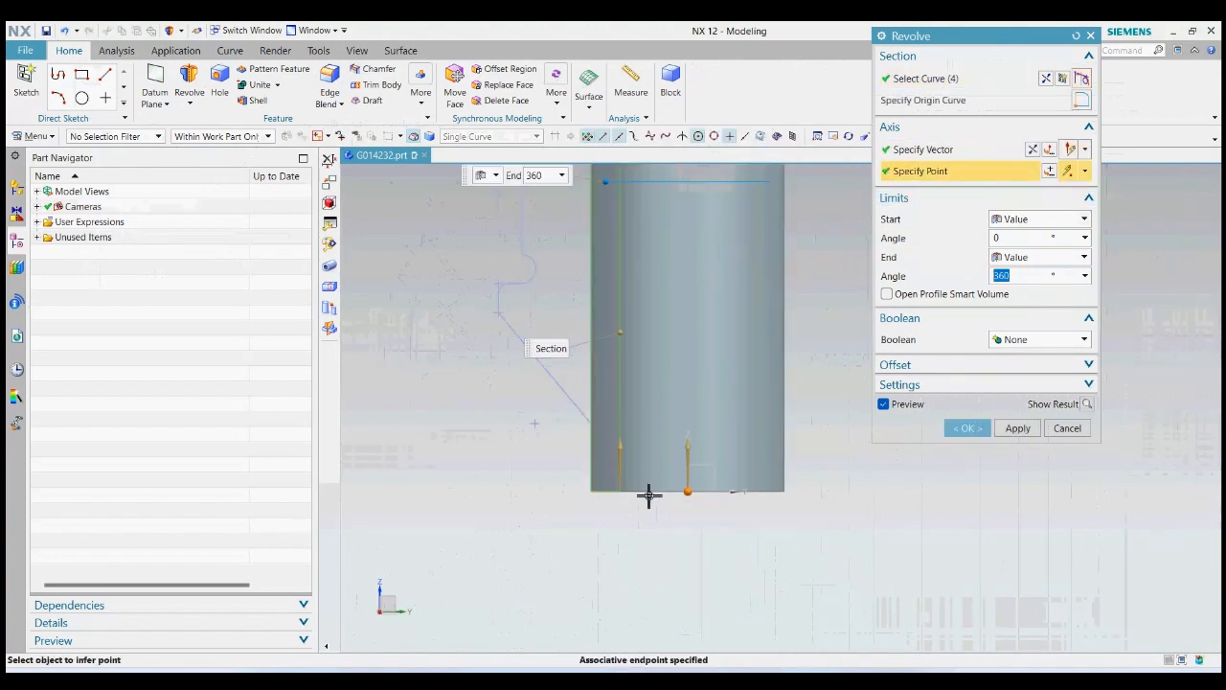
scroll(728, 484, "down", 3)
left_click(1019, 429)
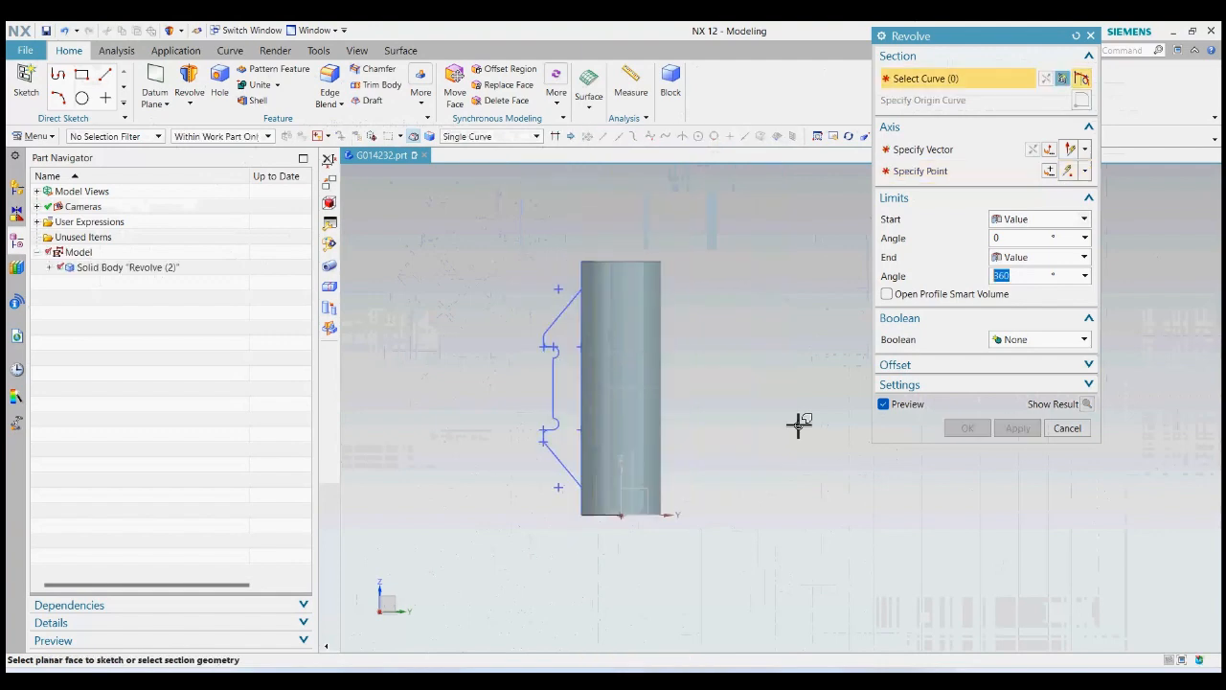
Select the outer grooved profile as the Revolve section using the Tangent Curves rule, including its closing vertical line along the tube wall
left_click(505, 138)
left_click(479, 173)
left_click(563, 316)
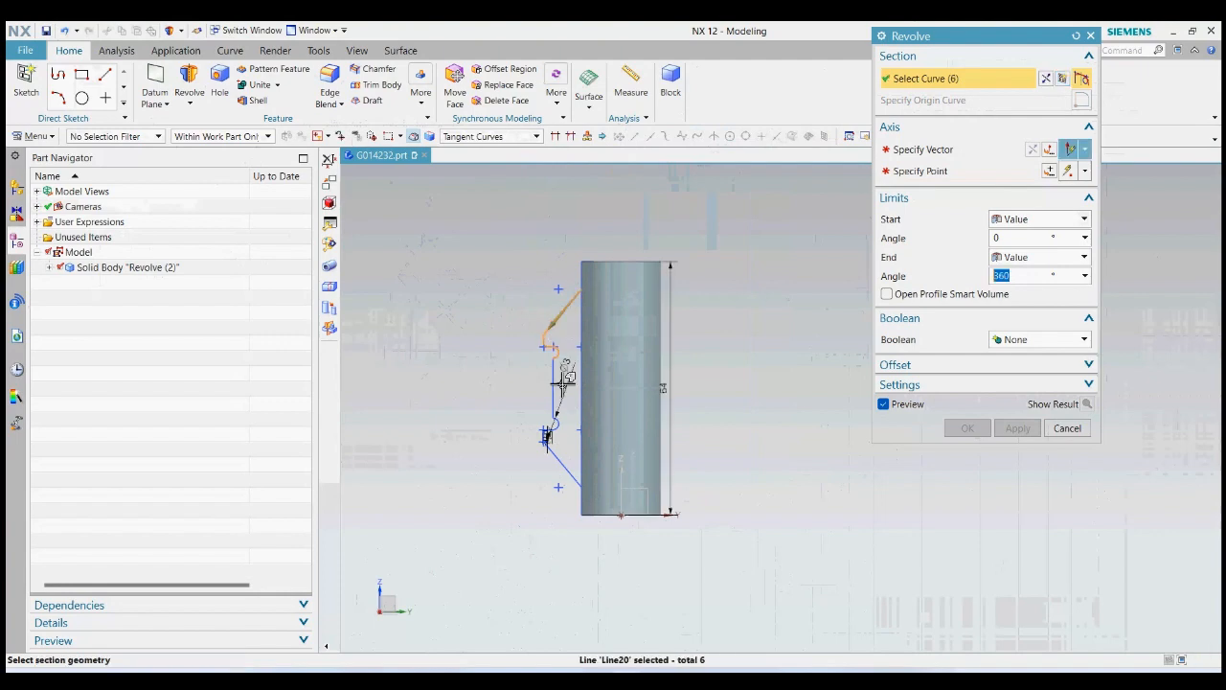
scroll(554, 383, "up", 3)
left_click(543, 367)
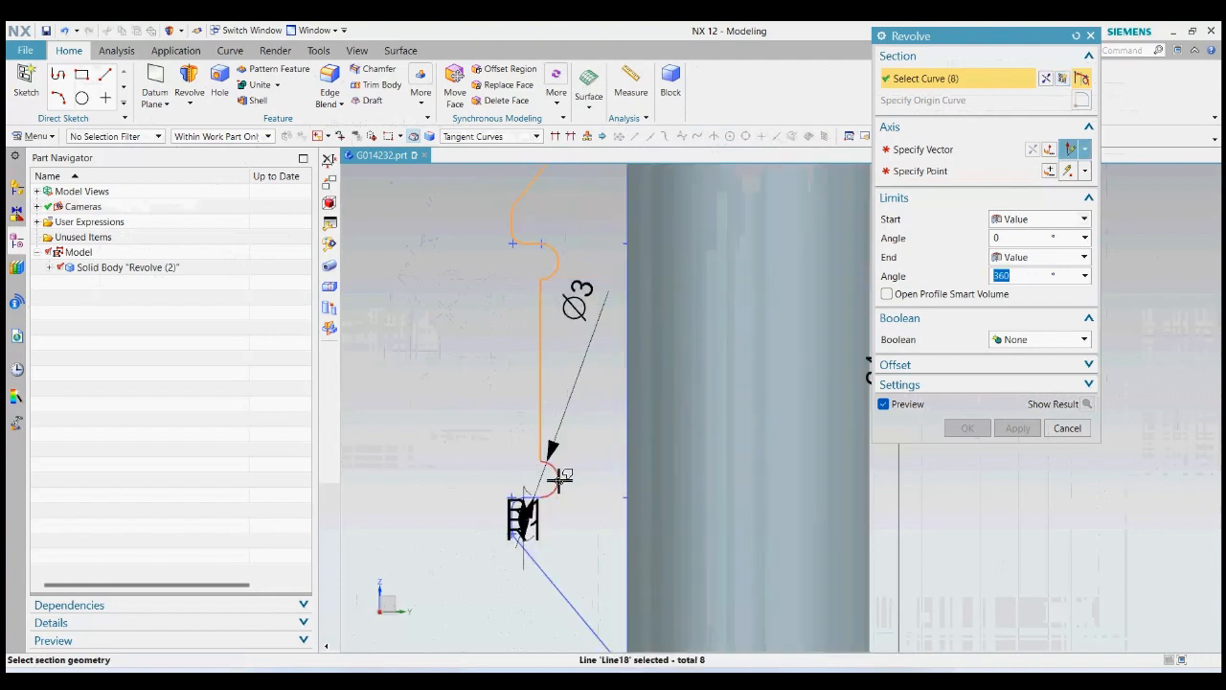
scroll(536, 410, "down", 2)
scroll(552, 371, "up", 1)
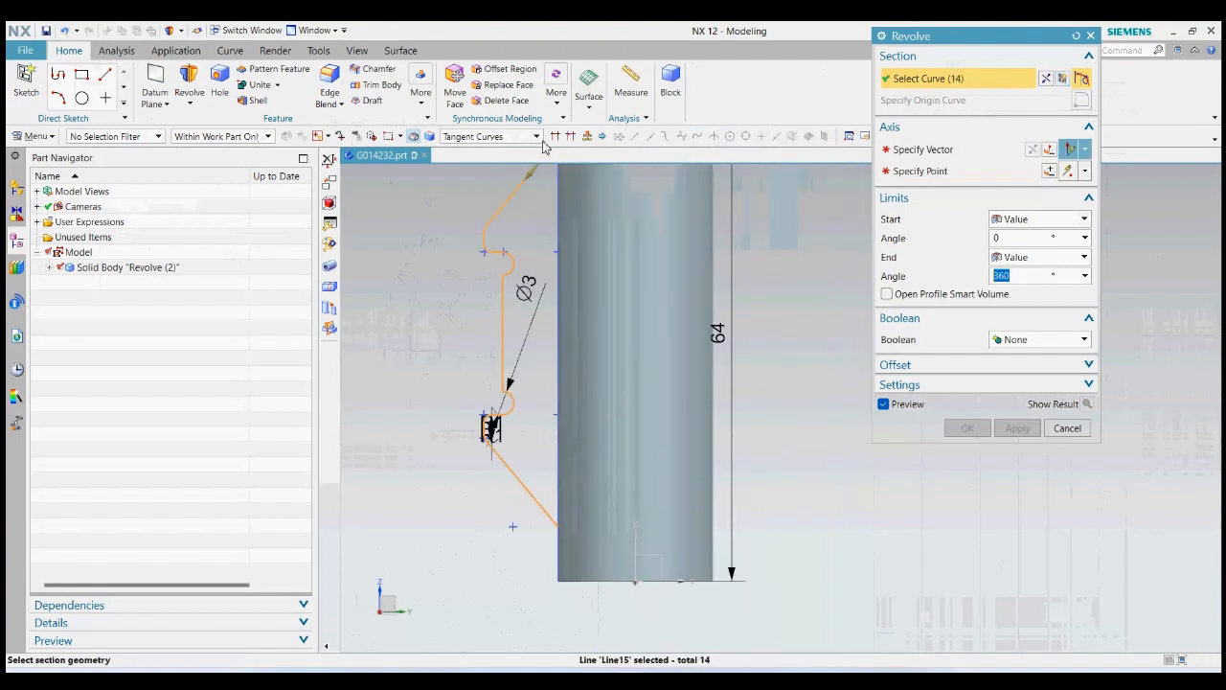
left_click(561, 238)
scroll(575, 431, "down", 2)
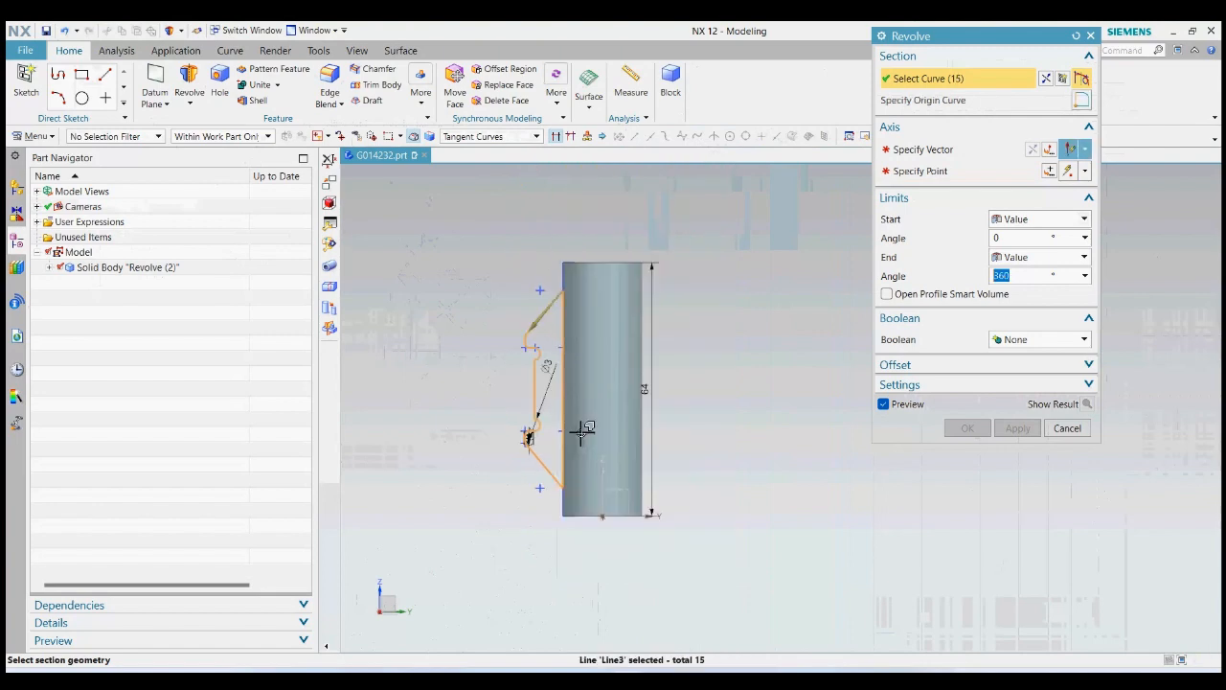
Revolve the grooved profile 360° about the Z-axis through the centre of the tube's top circular edge, as a separate body with Boolean None
left_click(964, 153)
left_click(783, 368)
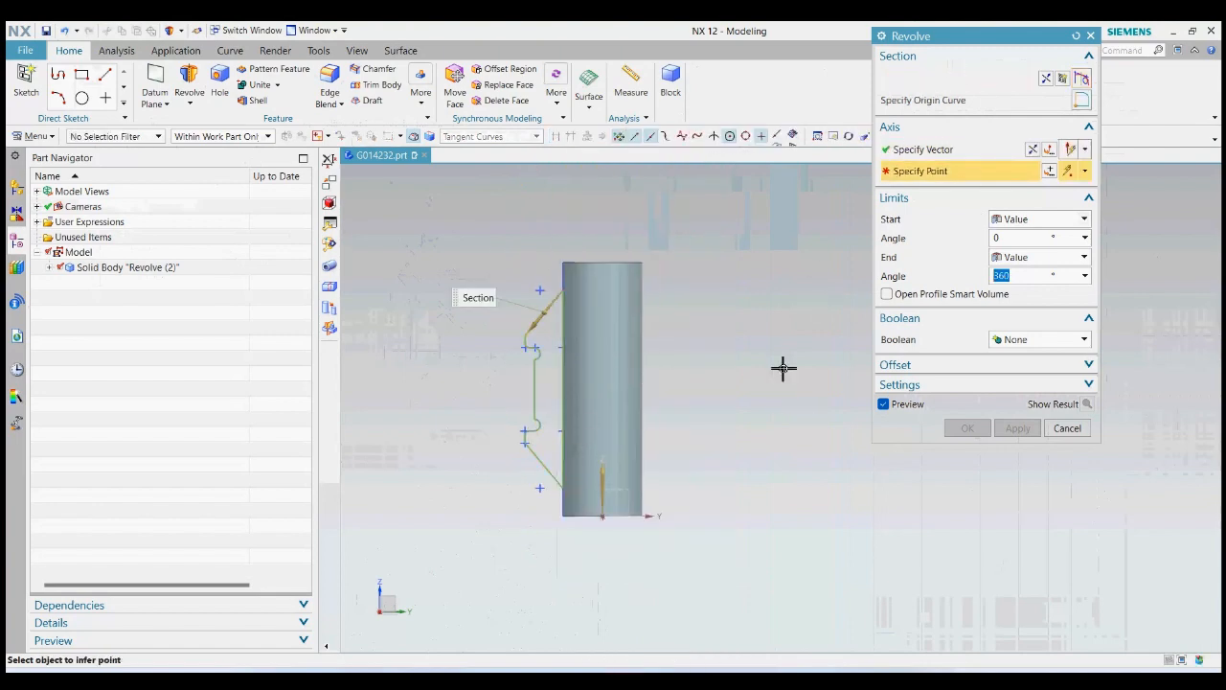
middle_click_drag(778, 321, 762, 372)
left_click(625, 279)
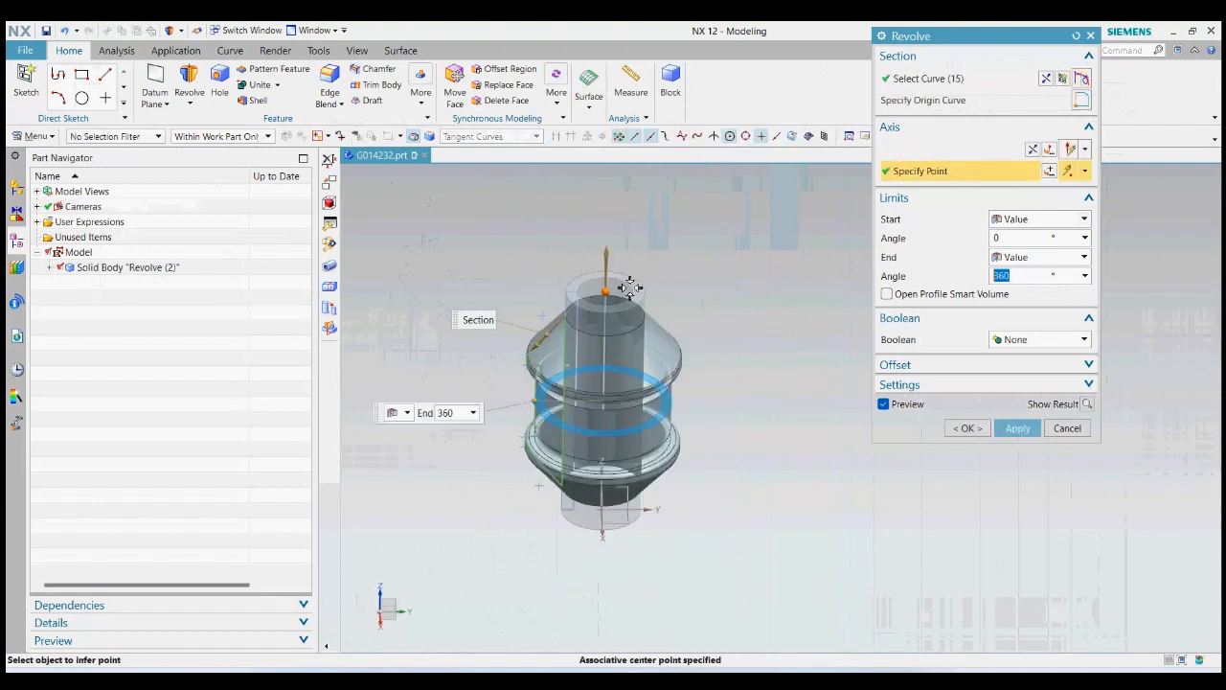
left_click(966, 428)
Hide all datums, points and sketches so that only the solid bodies are displayed
middle_click_drag(818, 412, 790, 390)
key("ctrl+w")
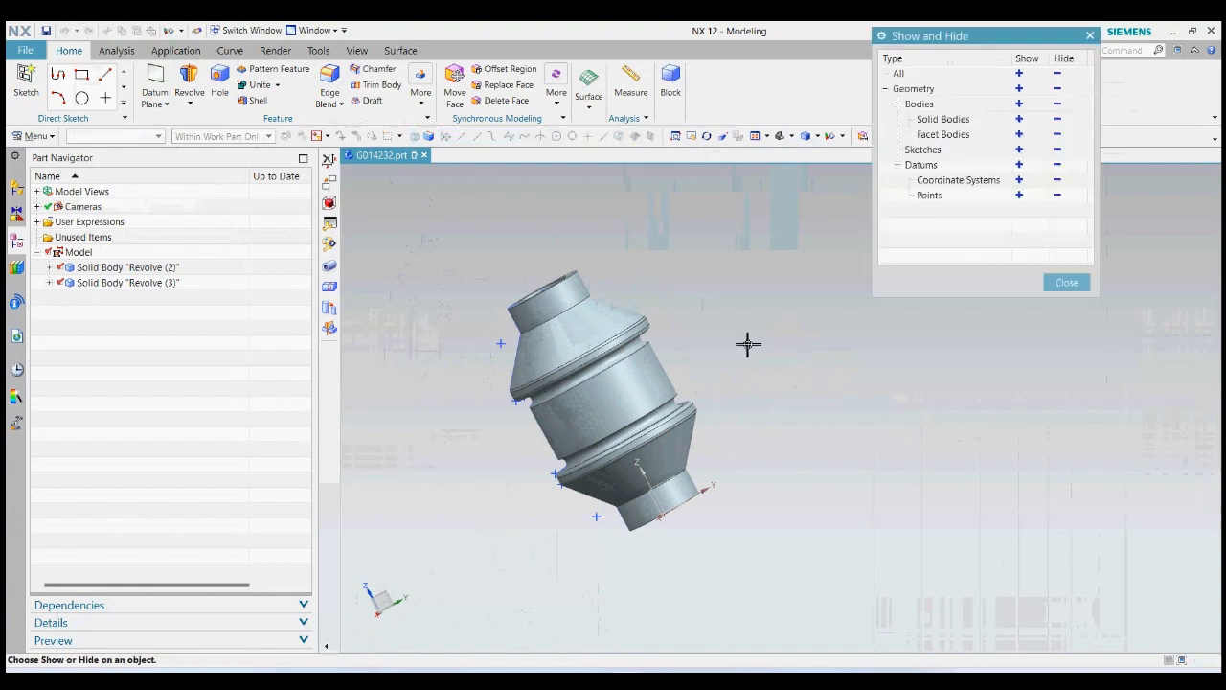
left_click(1057, 164)
left_click(1058, 149)
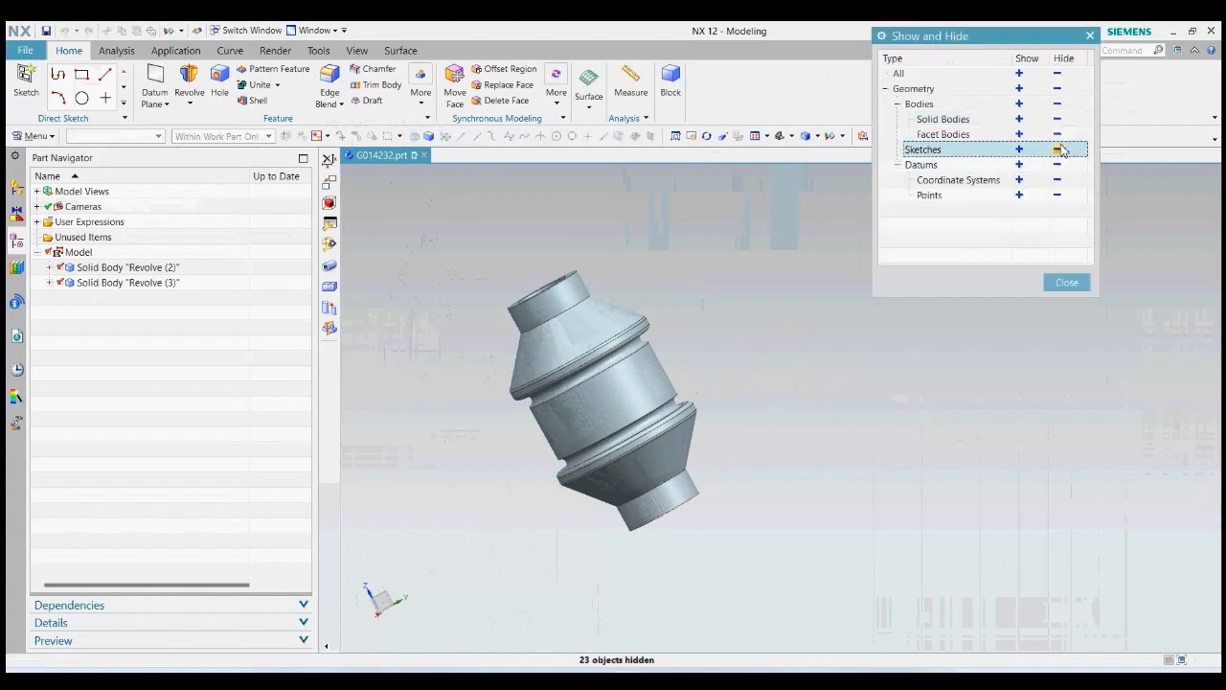
left_click(1057, 195)
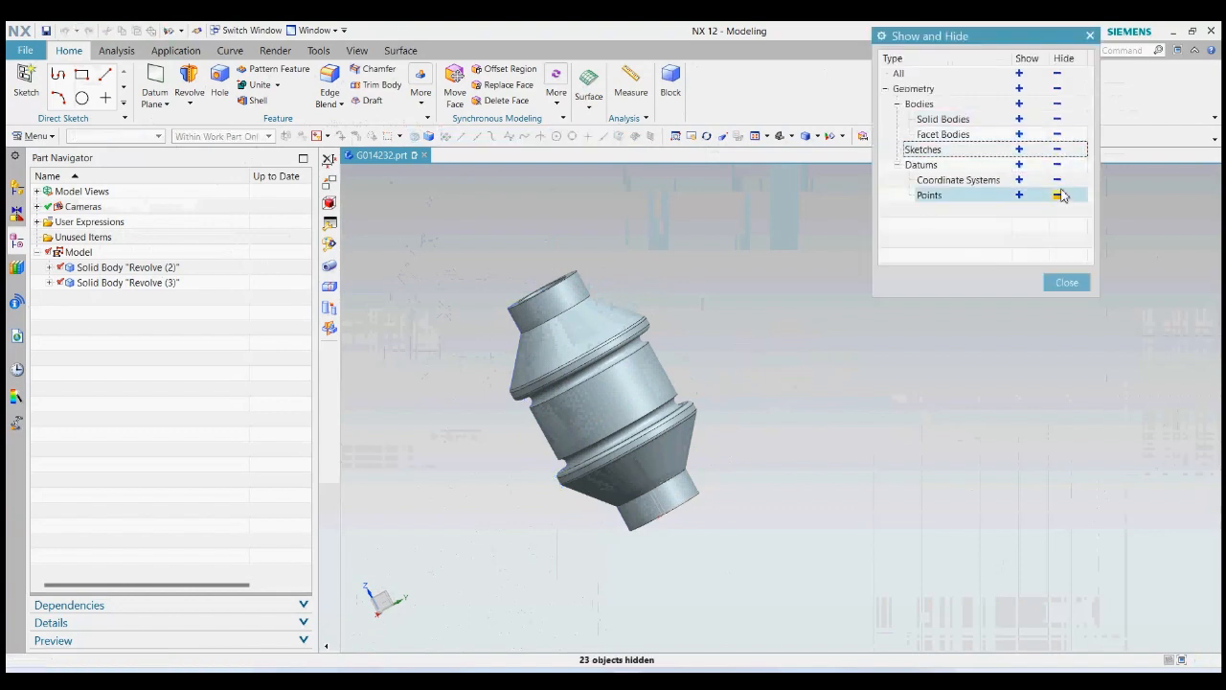
left_click(1067, 284)
Change the display color of the outer grooved body to Deep Coral
middle_click_drag(869, 348, 876, 386)
key("ctrl+j")
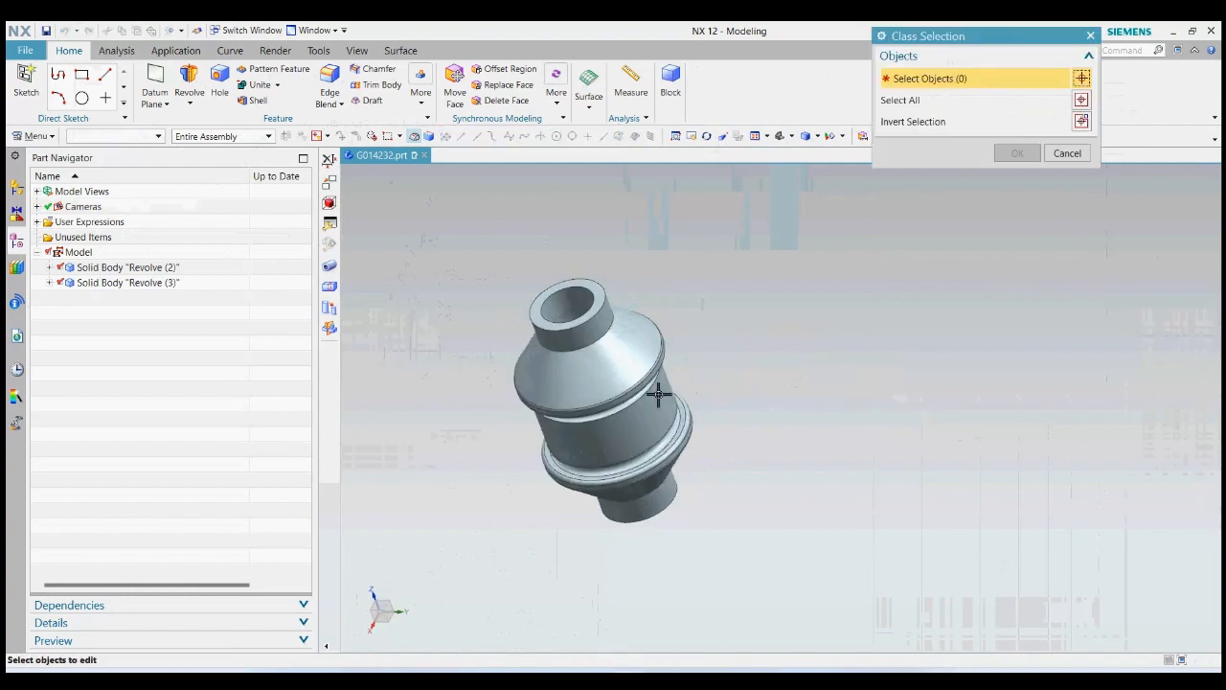
left_click(661, 378)
left_click(1012, 158)
left_click(1055, 102)
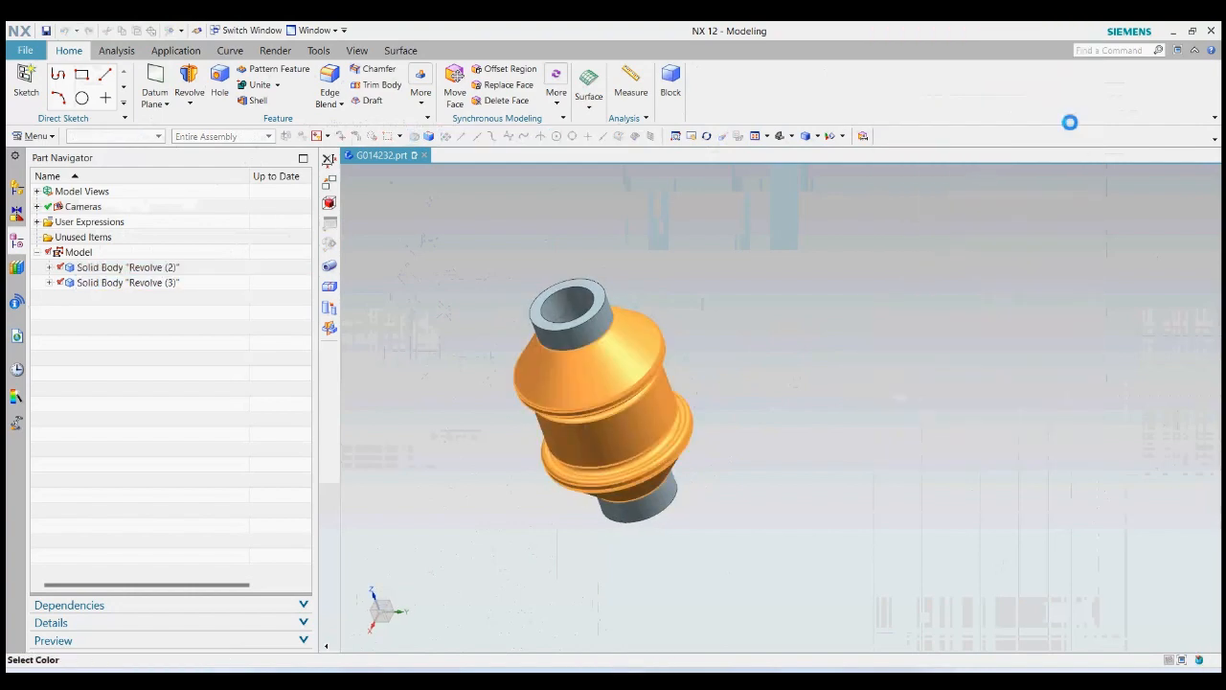
left_click(946, 317)
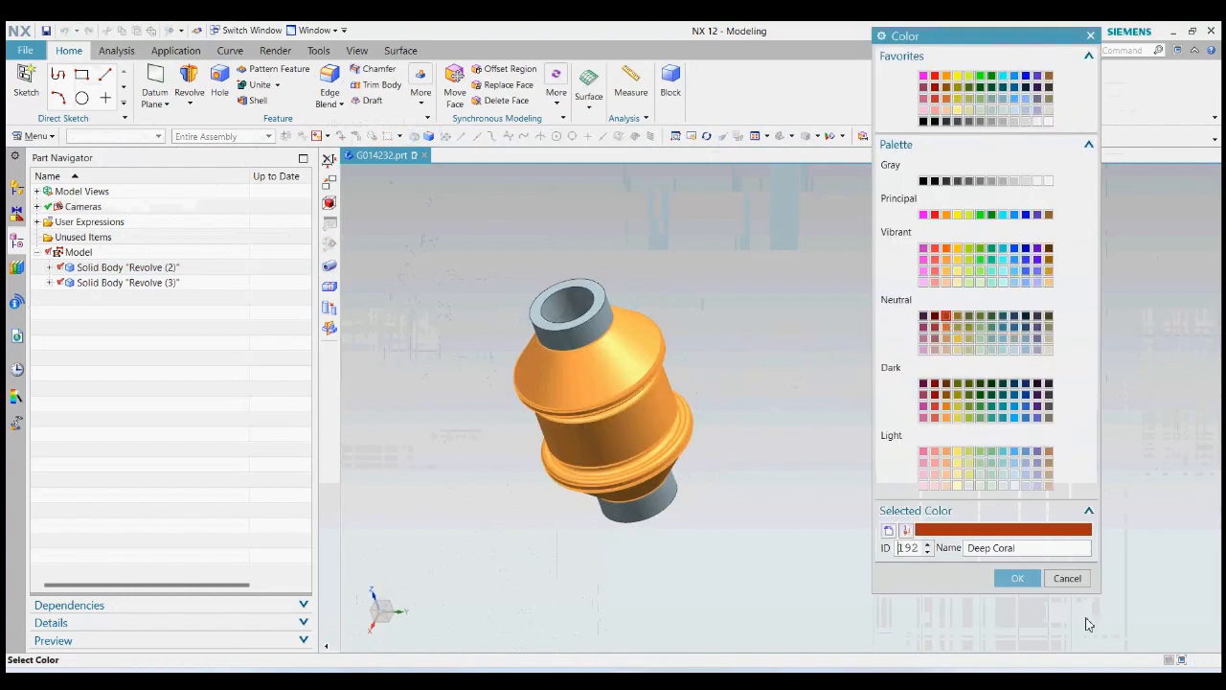
left_click(1017, 578)
left_click(971, 447)
Change the display color of the inner tube body to a blue from the Dark palette
middle_click_drag(949, 443, 852, 465)
key("ctrl+j")
left_click(637, 364)
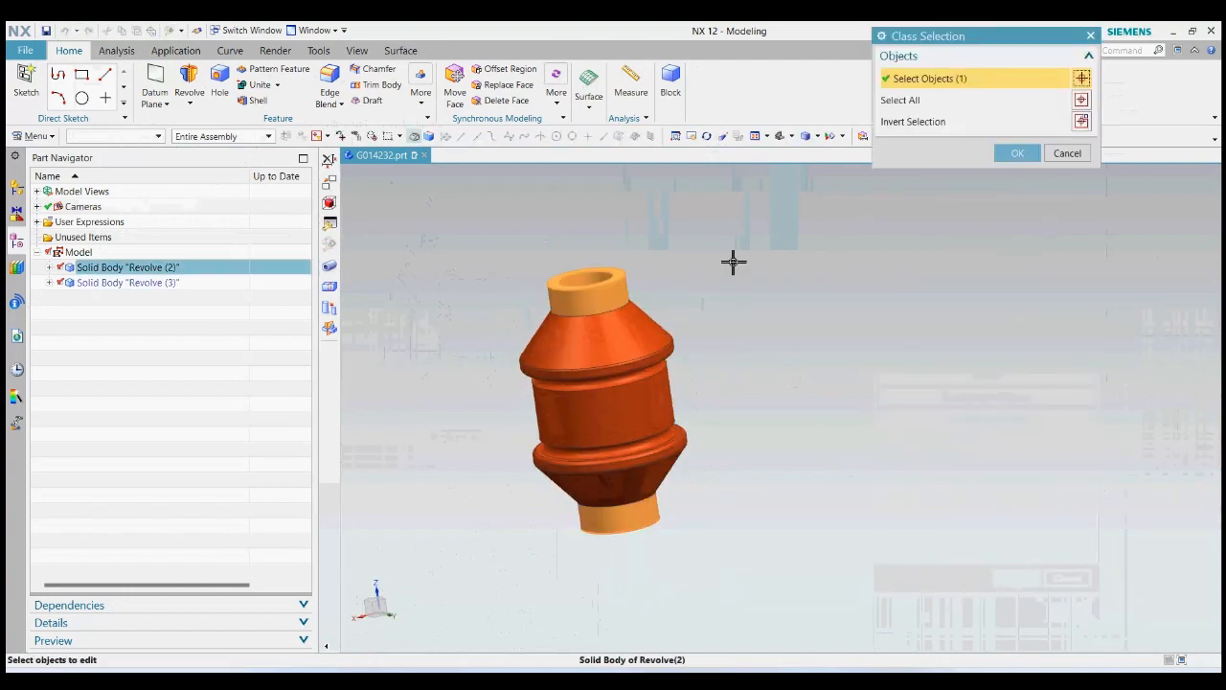
left_click(1010, 157)
left_click(1061, 124)
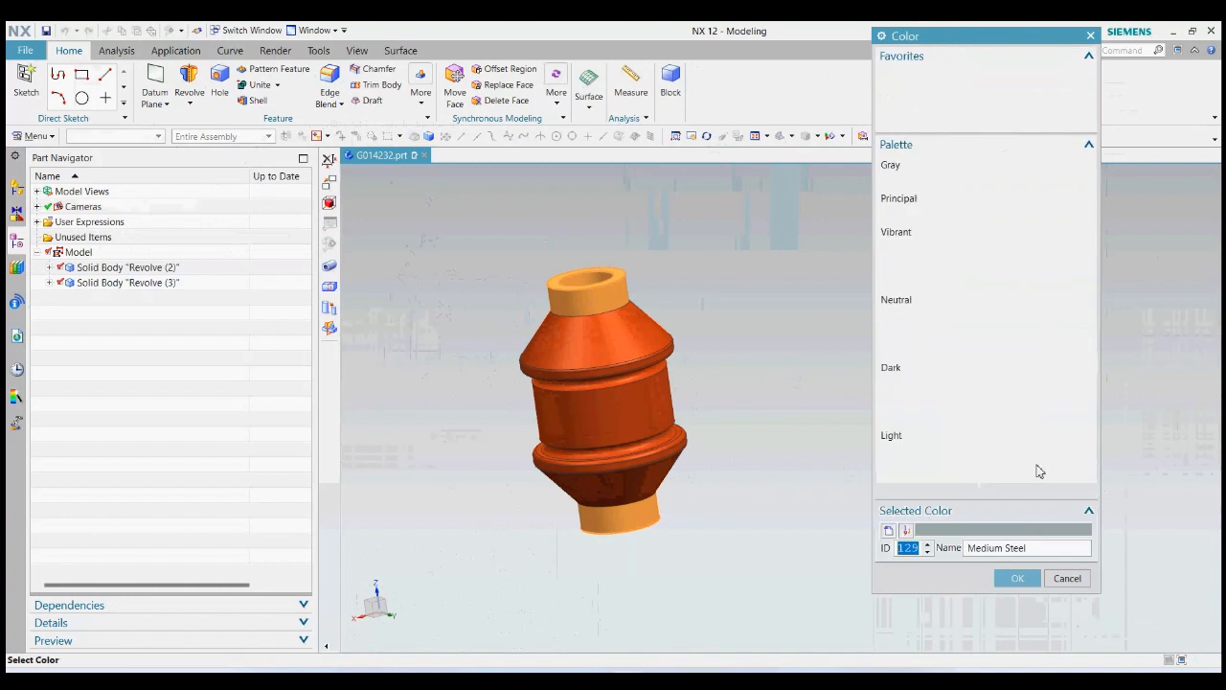
left_click(1026, 417)
left_click(1019, 578)
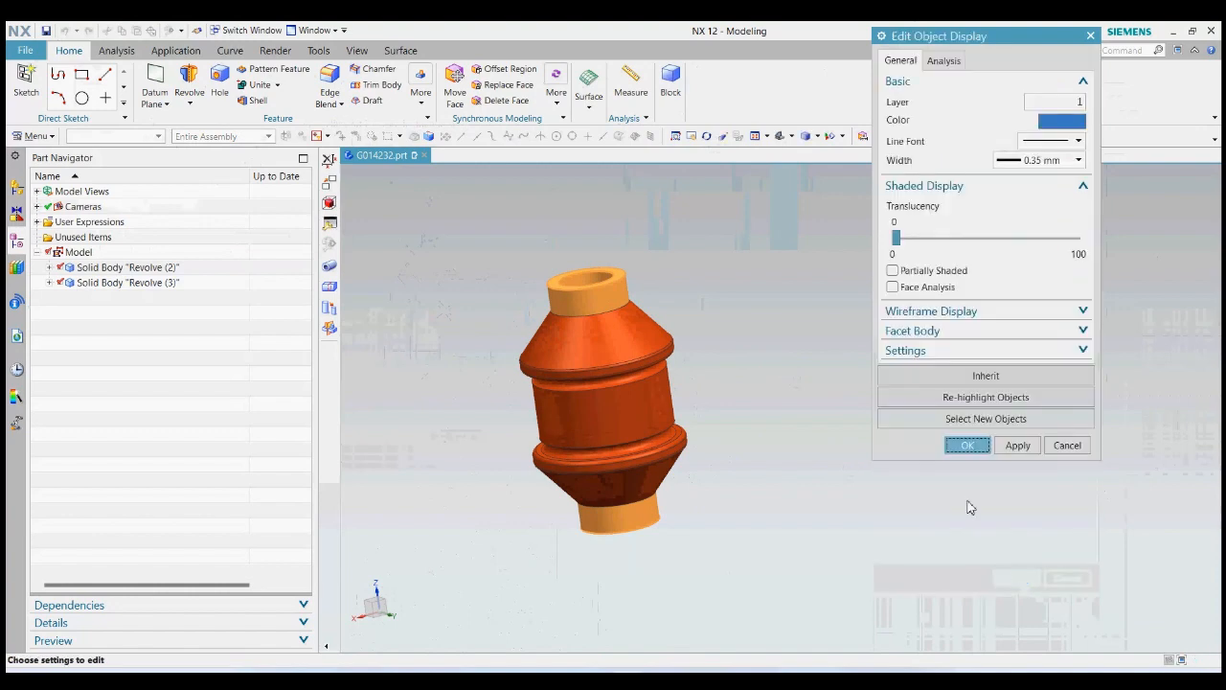
left_click(970, 447)
Examine the two bodies' interior in a one-plane Y section at zero offset, with the manipulator hidden and the view squared to it, and discard the section
middle_click_drag(862, 443, 870, 380)
left_click(357, 51)
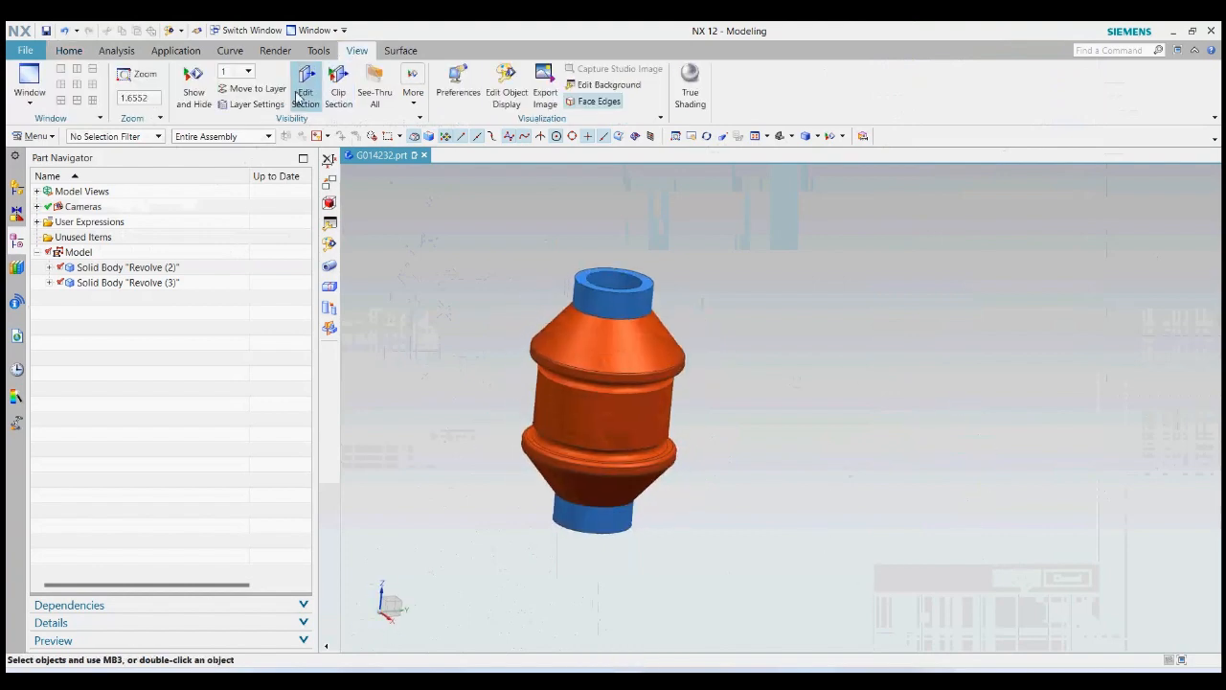
left_click(305, 88)
mouse_move(690, 346)
middle_mouse_down()
mouse_move(745, 348)
mouse_move(715, 364)
mouse_move(706, 350)
middle_mouse_up()
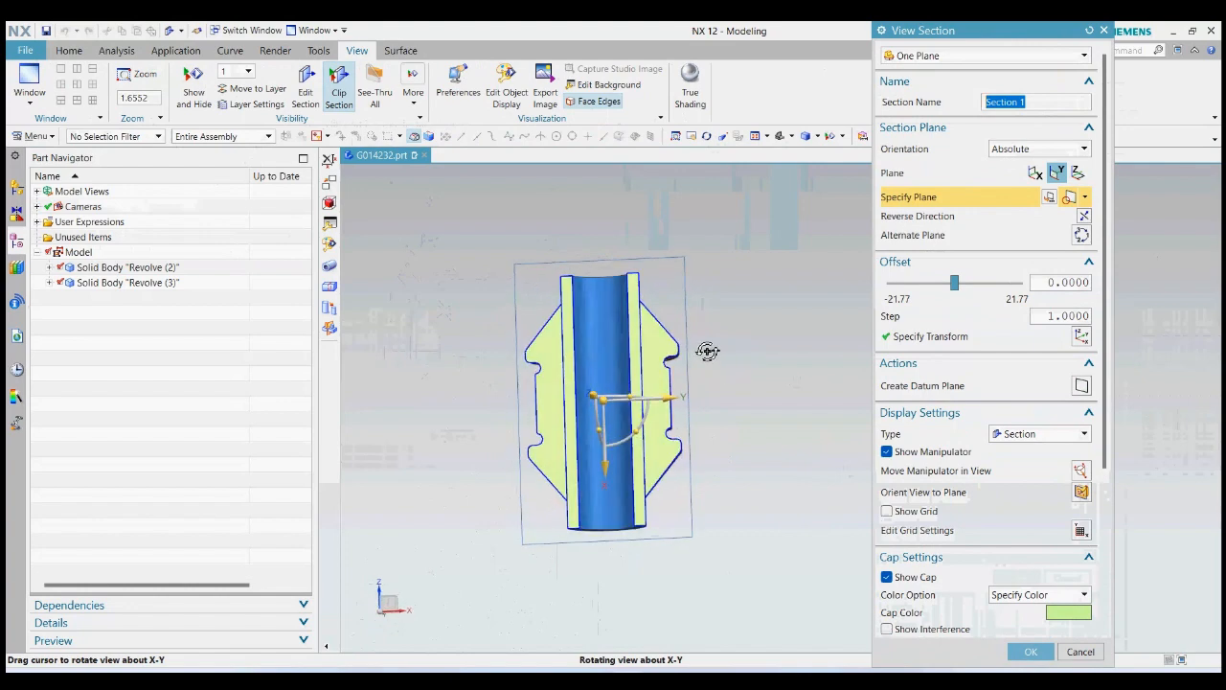
left_click(921, 455)
middle_click_drag(755, 467, 746, 477)
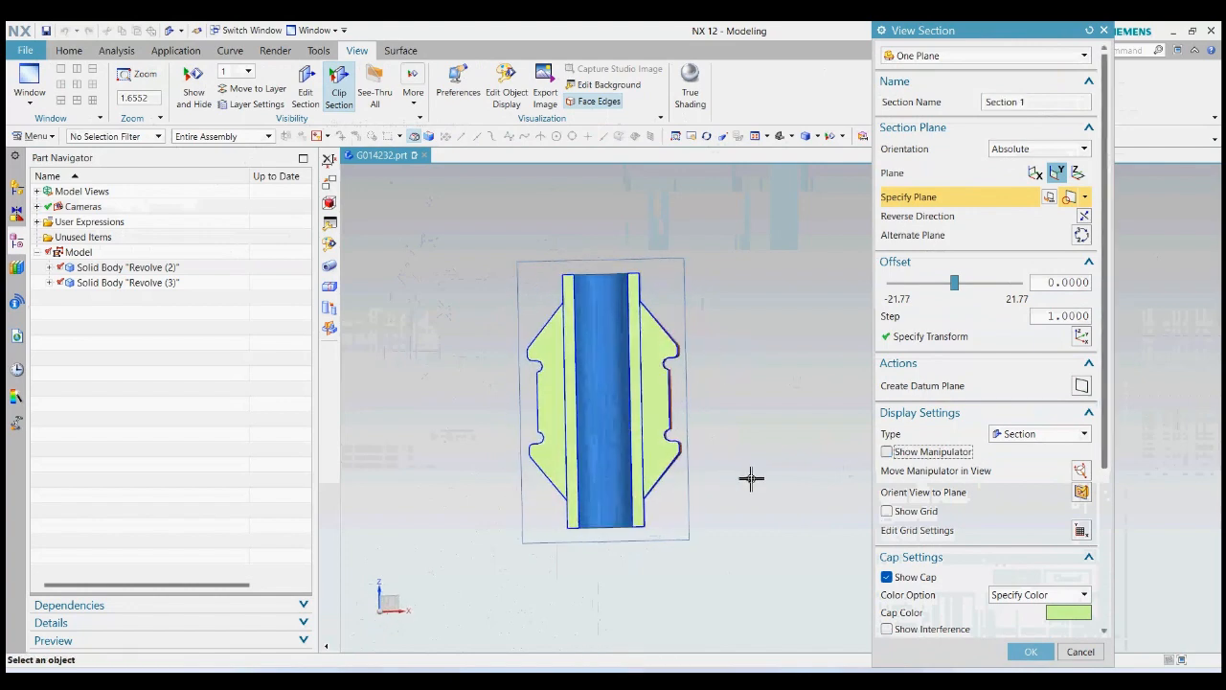
key("F8")
scroll(752, 479, "up", 1)
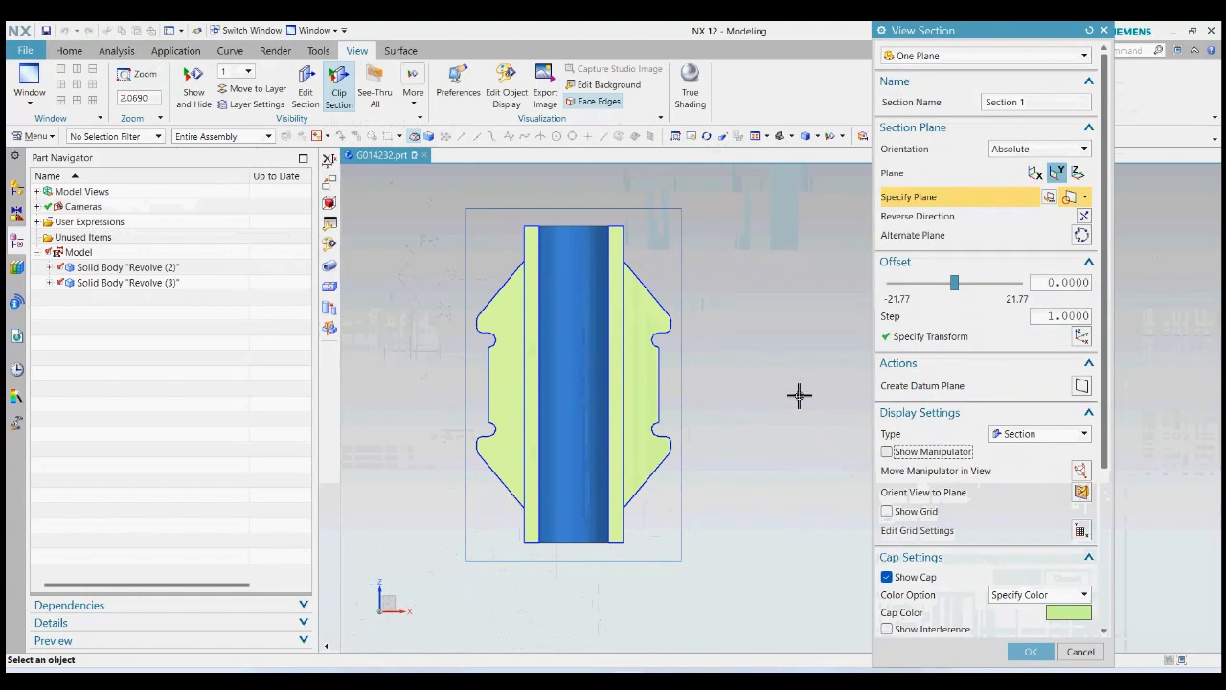
left_click(1080, 652)
scroll(986, 413, "down", 2)
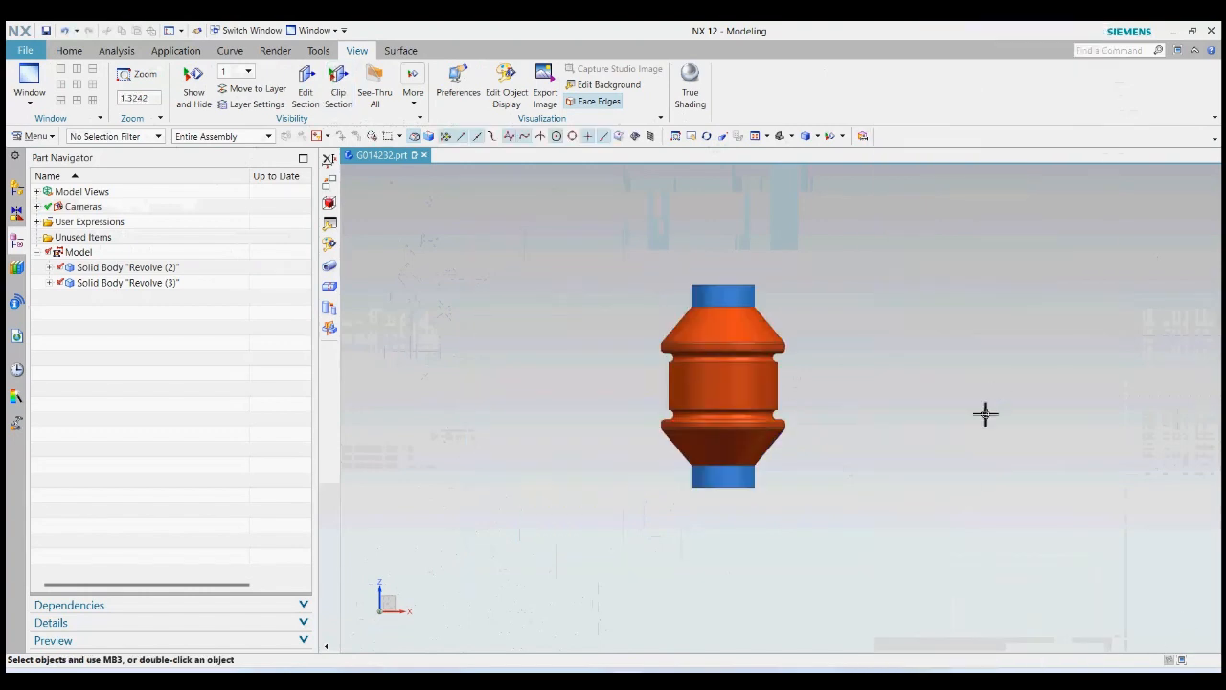
middle_click_drag(986, 413, 957, 451)
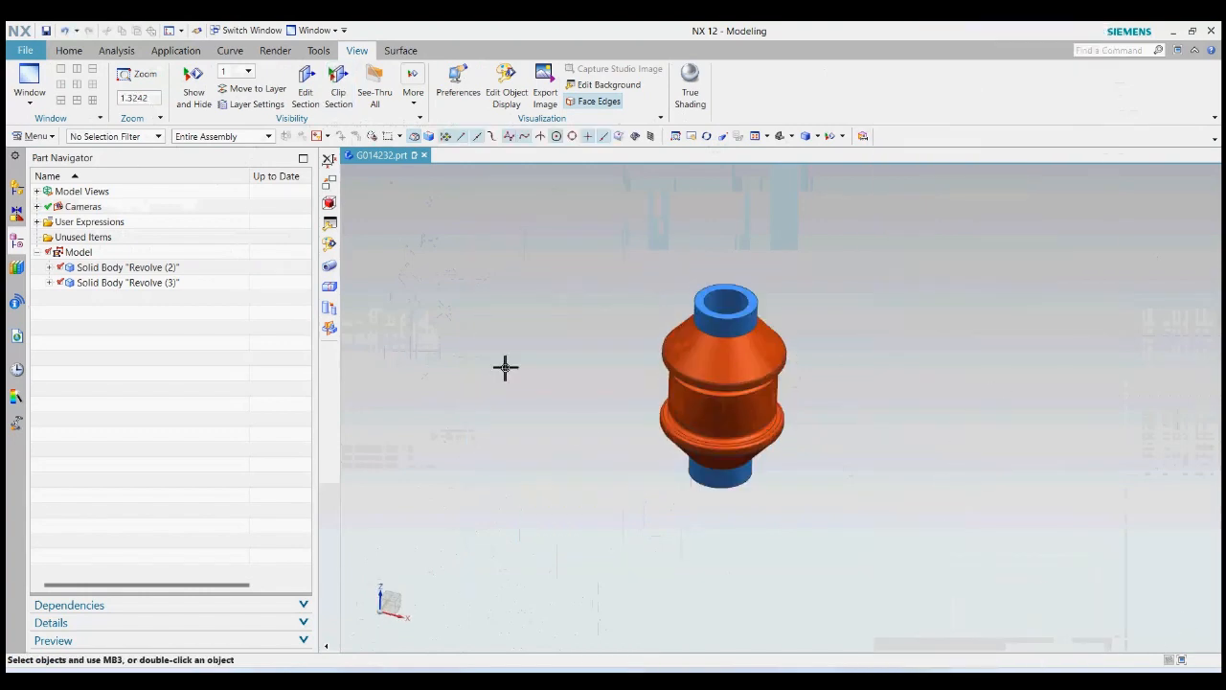
middle_click_drag(582, 431, 731, 335)
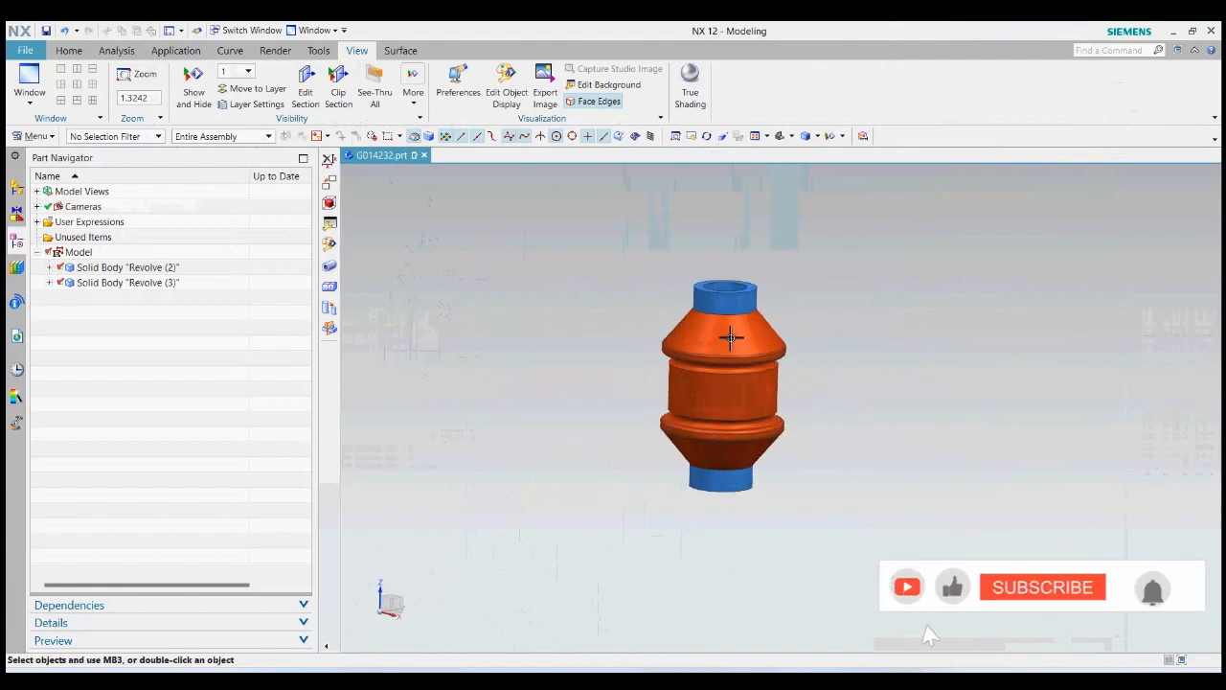
scroll(815, 392, "up", 2)
middle_click_drag(815, 392, 824, 367)
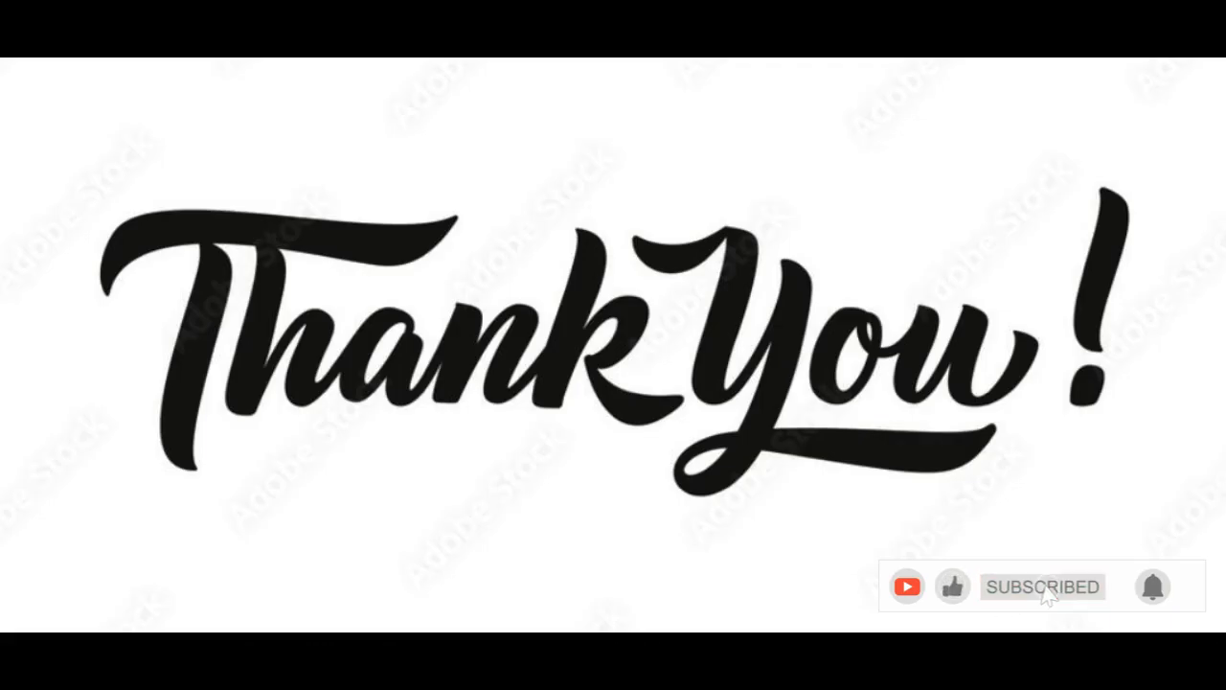